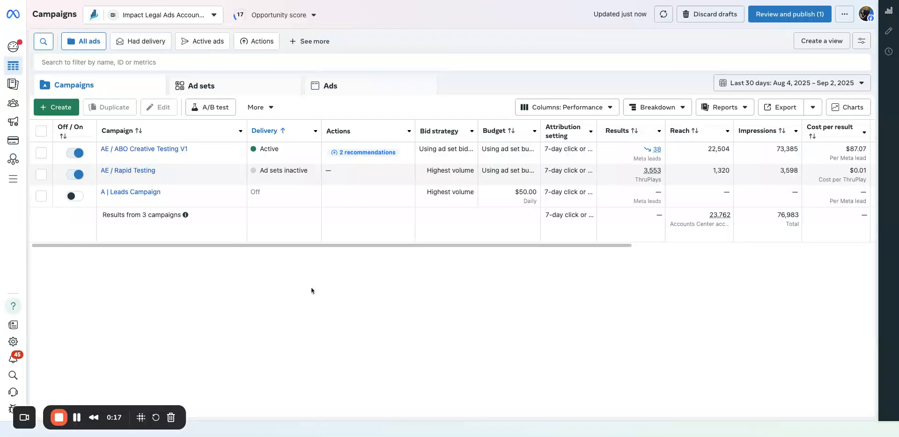
Open the AE / ABO Creative Testing V1 campaign and list the ads in its AE / DCO Creative Test 09-03-2025 ad set.
{"action": "mouse_move", "coordinate": [149, 171]}
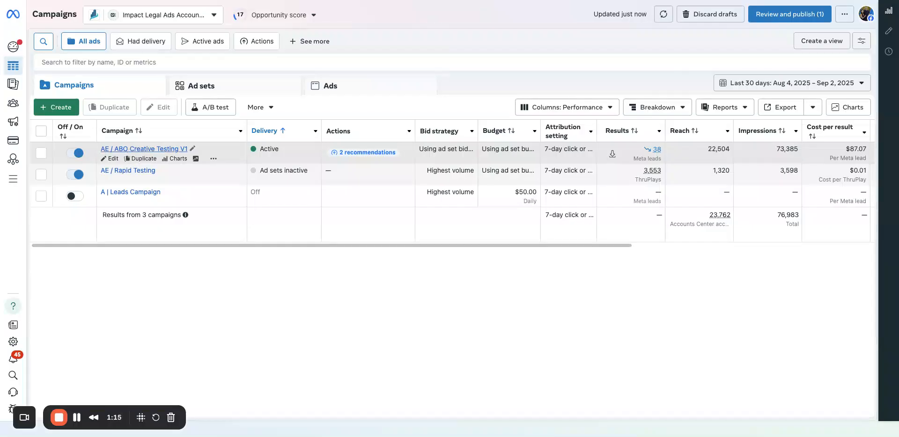
{"action": "left_click", "coordinate": [126, 149]}
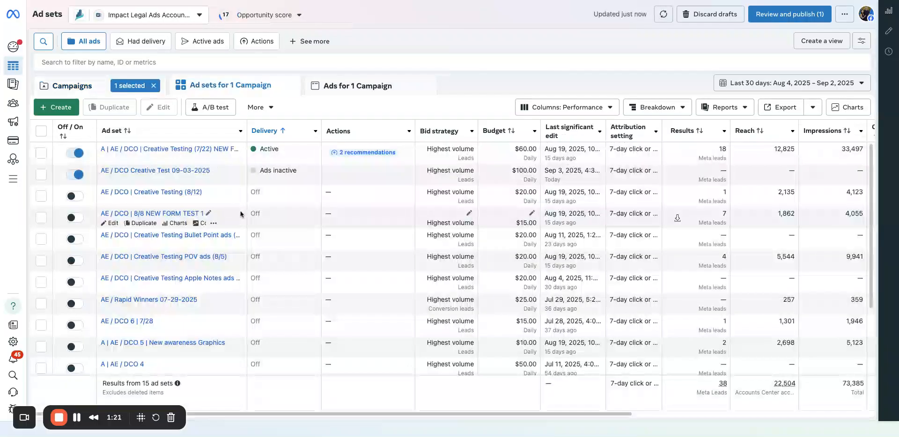
{"action": "scroll", "coordinate": [188, 208], "scroll_direction": "down", "scroll_amount": 2}
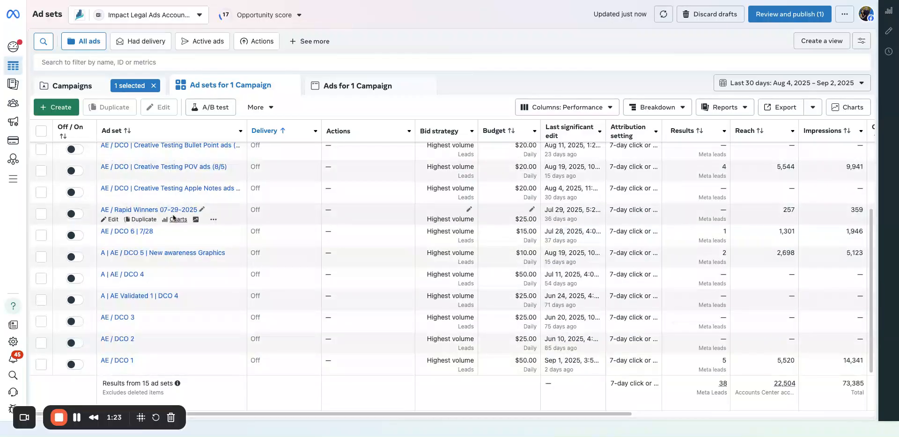
{"action": "scroll", "coordinate": [175, 215], "scroll_direction": "up", "scroll_amount": 2}
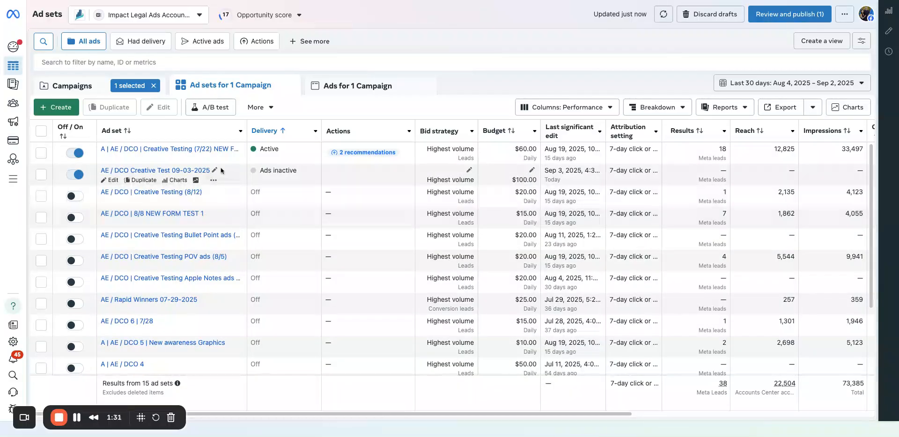
{"action": "left_click", "coordinate": [196, 170]}
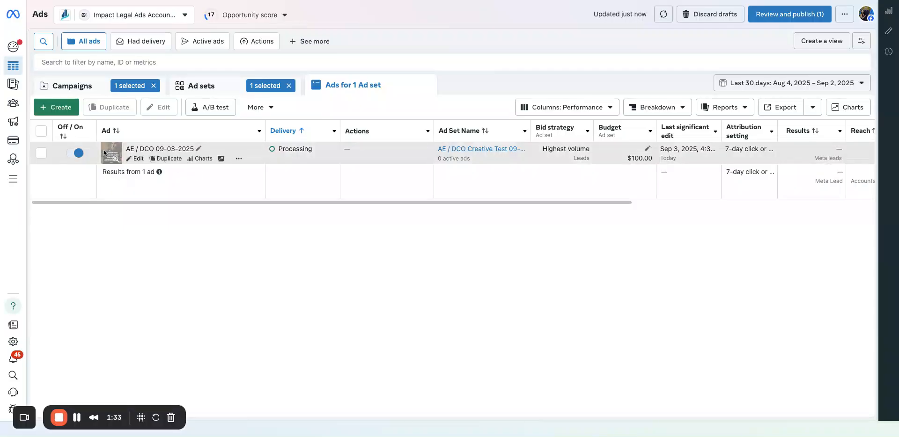
Select the AE / DCO 09-03-2025 ad and break down its results by image, video and slideshow.
{"action": "left_click", "coordinate": [43, 154]}
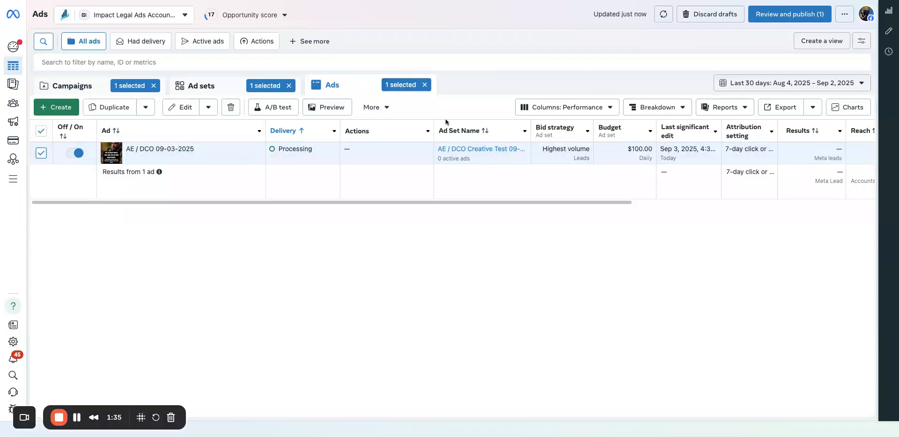
{"action": "left_click", "coordinate": [525, 107]}
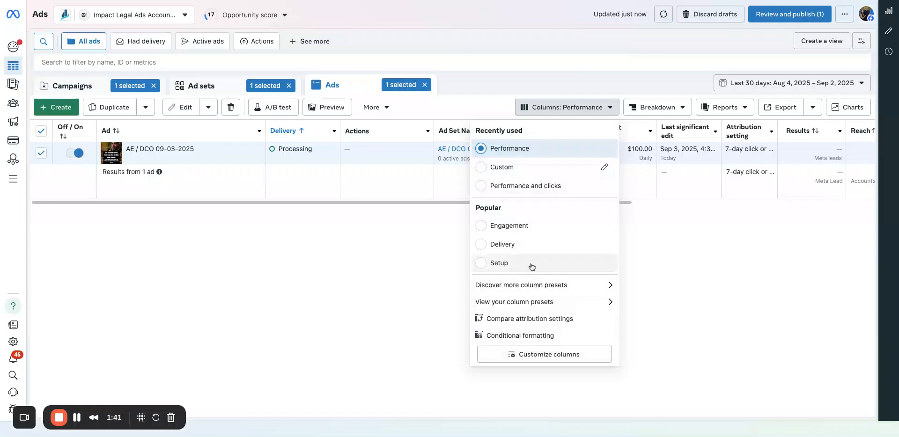
{"action": "left_click", "coordinate": [632, 107]}
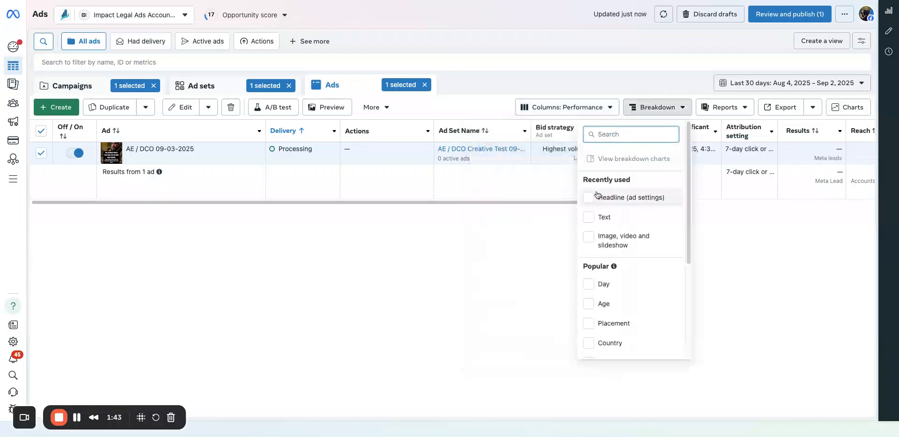
{"action": "left_click", "coordinate": [592, 237]}
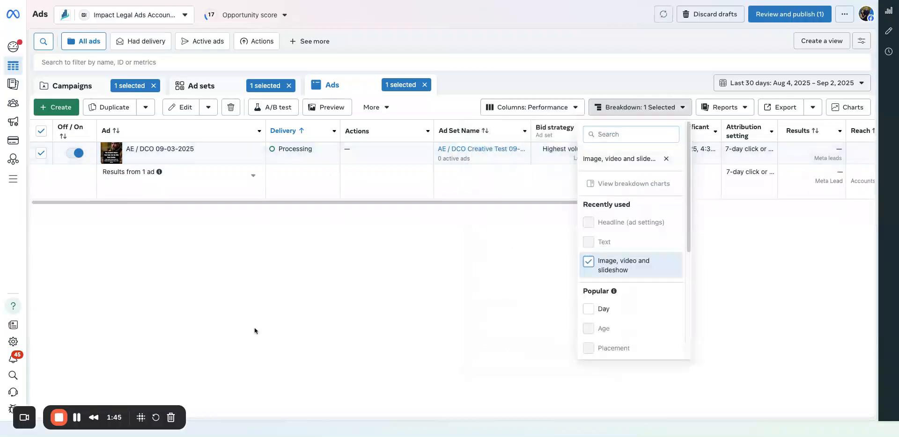
{"action": "left_click", "coordinate": [249, 305]}
Open the AE / DCO 09-03-2025 ad for editing, examine its media, primary text and tracking settings, and close the editor.
{"action": "mouse_move", "coordinate": [135, 161]}
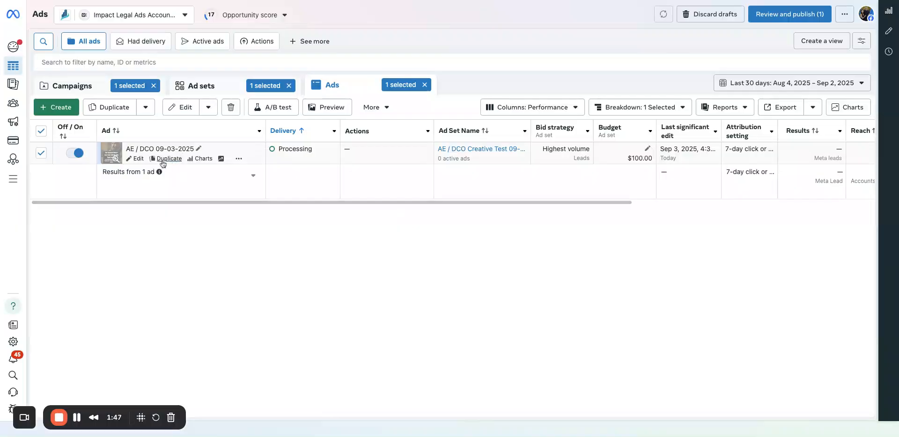
{"action": "left_click", "coordinate": [135, 161]}
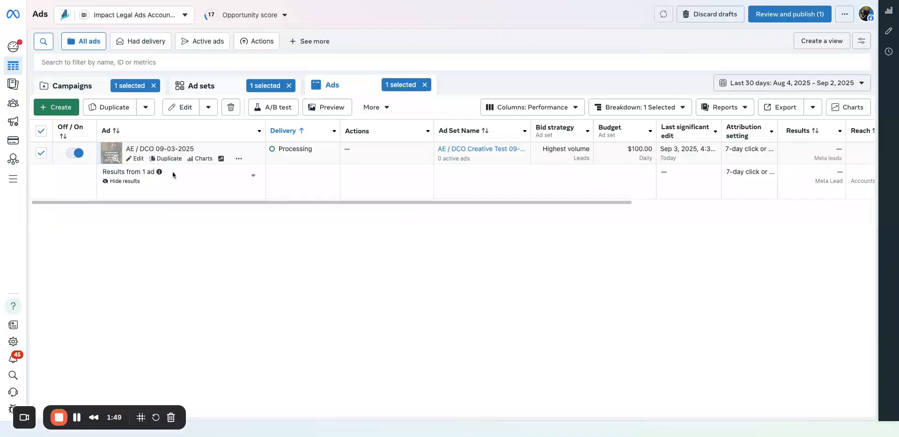
{"action": "scroll", "coordinate": [255, 188], "scroll_direction": "down", "scroll_amount": 7}
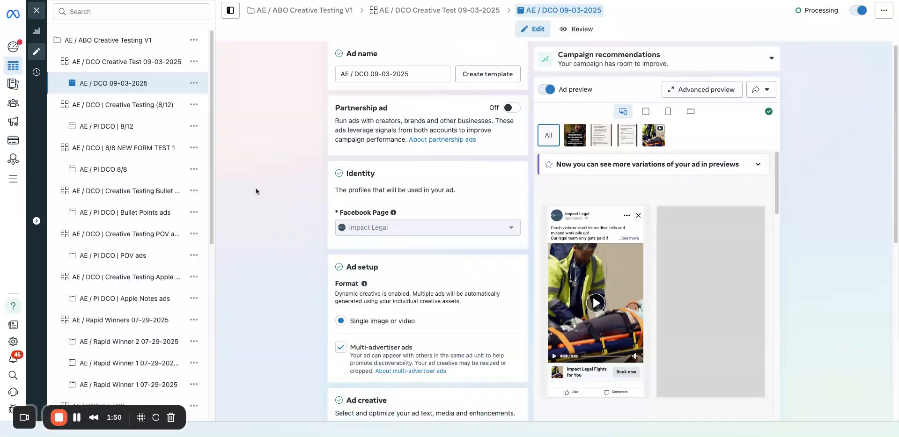
{"action": "scroll", "coordinate": [255, 187], "scroll_direction": "down", "scroll_amount": 10}
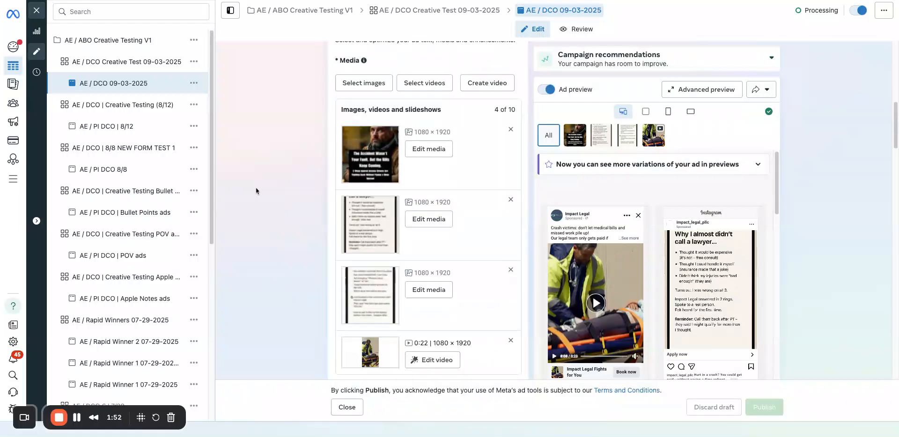
{"action": "scroll", "coordinate": [288, 187], "scroll_direction": "down", "scroll_amount": 5}
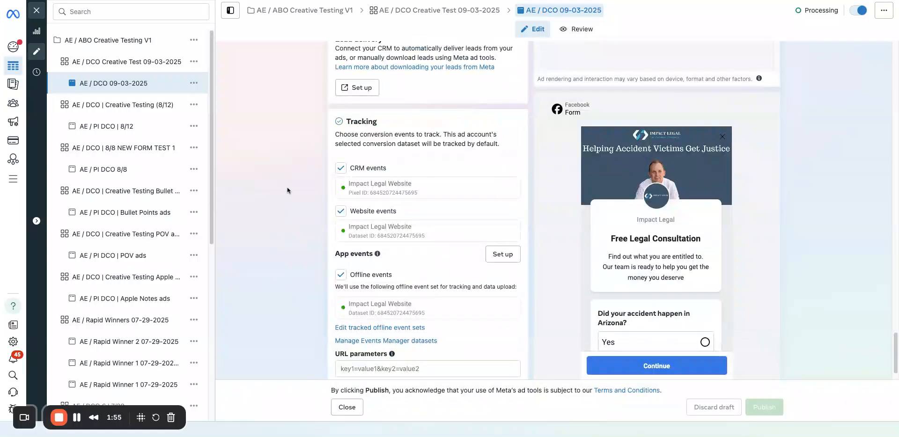
{"action": "scroll", "coordinate": [287, 187], "scroll_direction": "up", "scroll_amount": 14}
{"action": "scroll", "coordinate": [287, 186], "scroll_direction": "down", "scroll_amount": 8}
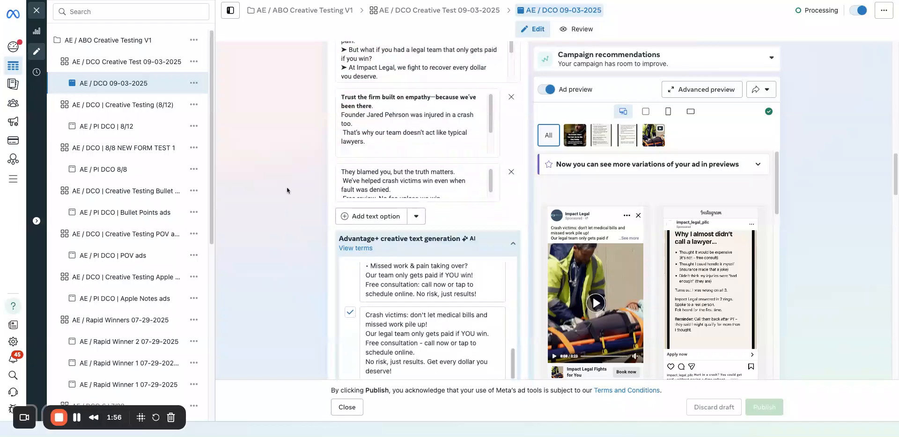
{"action": "scroll", "coordinate": [287, 187], "scroll_direction": "up", "scroll_amount": 15}
{"action": "scroll", "coordinate": [286, 186], "scroll_direction": "down", "scroll_amount": 6}
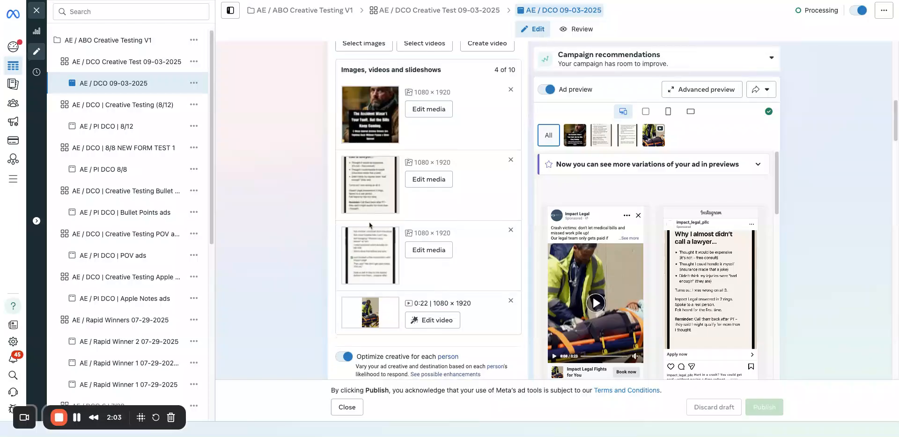
{"action": "scroll", "coordinate": [364, 227], "scroll_direction": "down", "scroll_amount": 1}
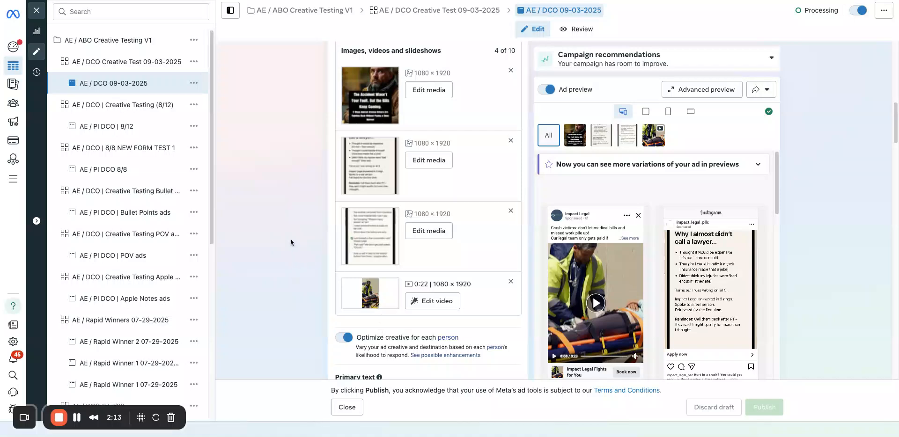
{"action": "scroll", "coordinate": [293, 240], "scroll_direction": "down", "scroll_amount": 2}
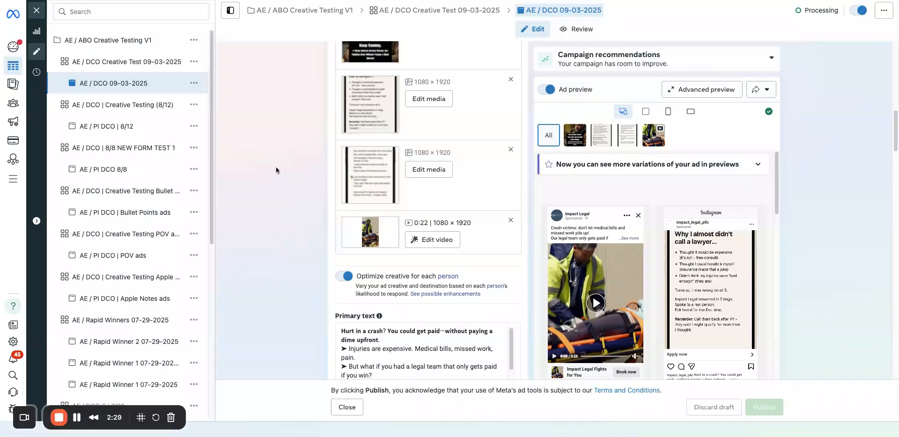
{"action": "left_click", "coordinate": [40, 18]}
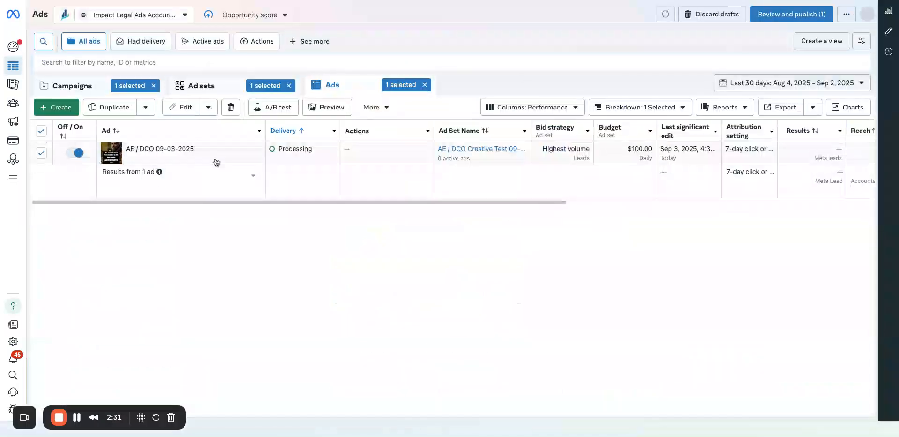
Clear the campaign, ad set and ad selections and return to the full campaign list.
{"action": "left_click", "coordinate": [88, 91]}
{"action": "left_click", "coordinate": [155, 85]}
{"action": "left_click", "coordinate": [287, 95]}
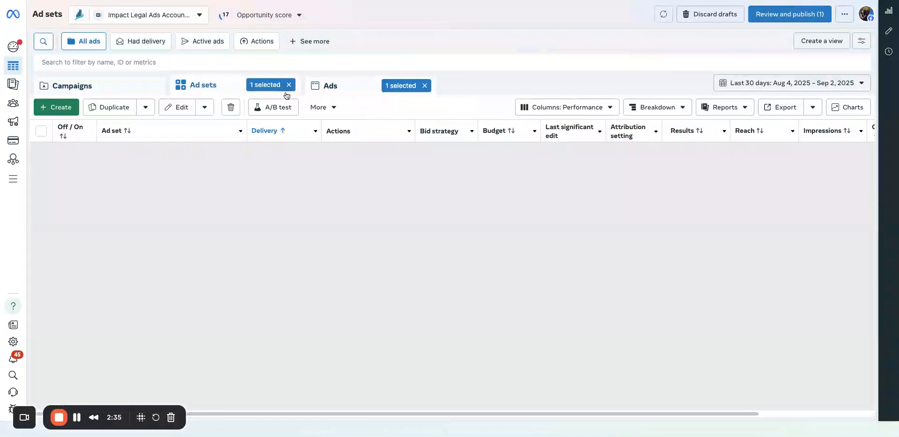
{"action": "left_click", "coordinate": [288, 85]}
{"action": "left_click", "coordinate": [425, 85]}
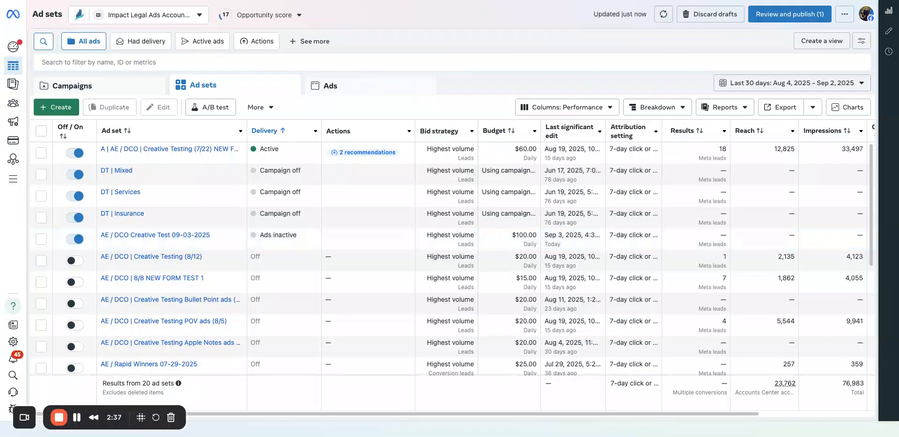
{"action": "left_click", "coordinate": [137, 86]}
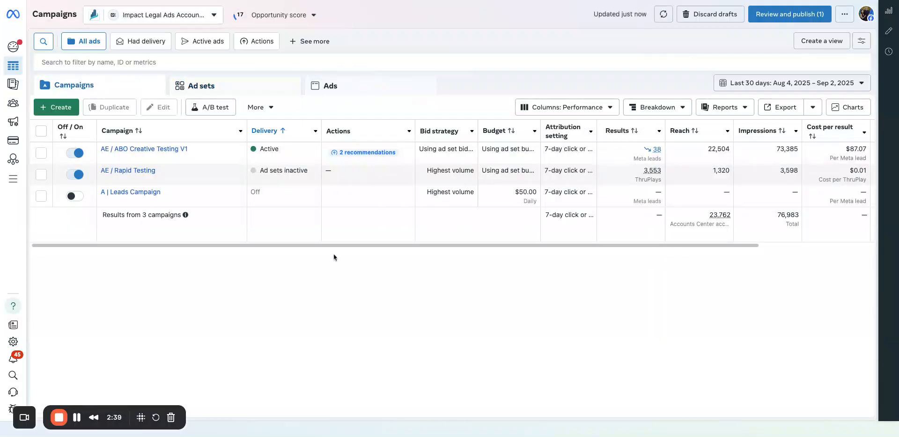
Open the AE / Rapid Testing campaign, view the ads in its UGC GreenScreen Overlay ad set, and return to its ad sets.
{"action": "left_click", "coordinate": [141, 172]}
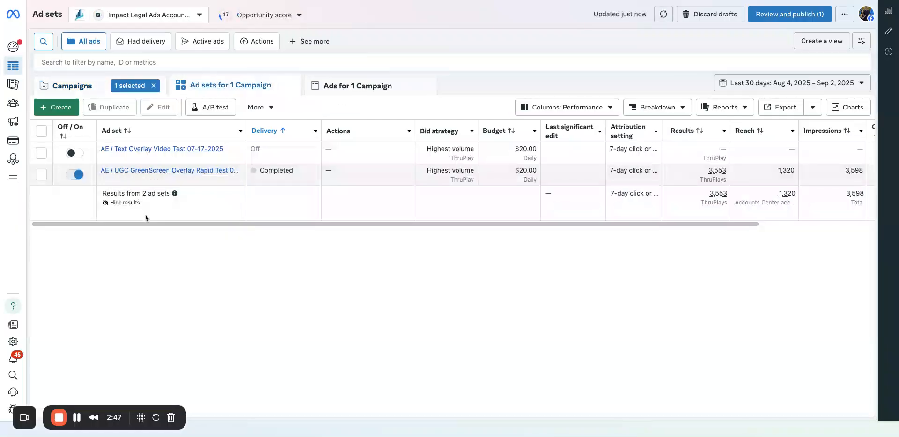
{"action": "left_click", "coordinate": [169, 171]}
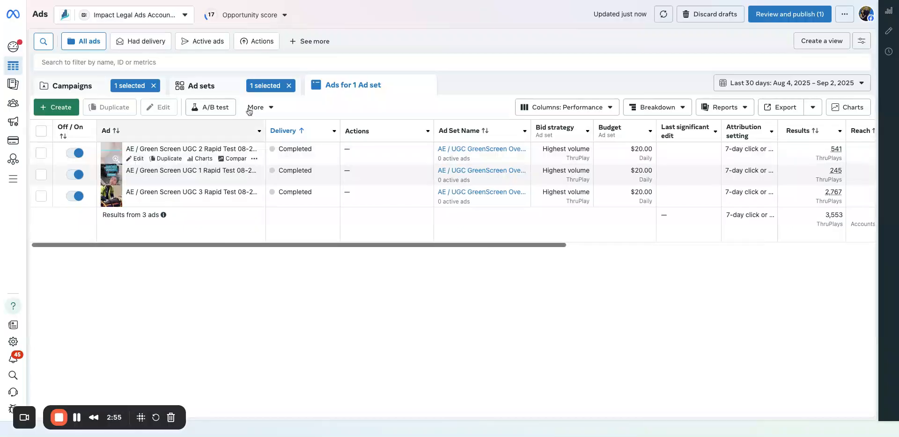
{"action": "left_click", "coordinate": [243, 81]}
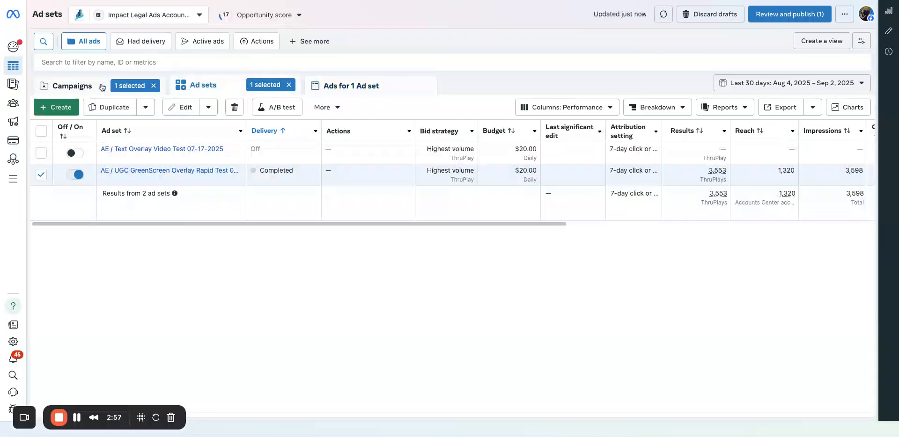
{"action": "left_click", "coordinate": [99, 86]}
{"action": "left_click", "coordinate": [204, 81]}
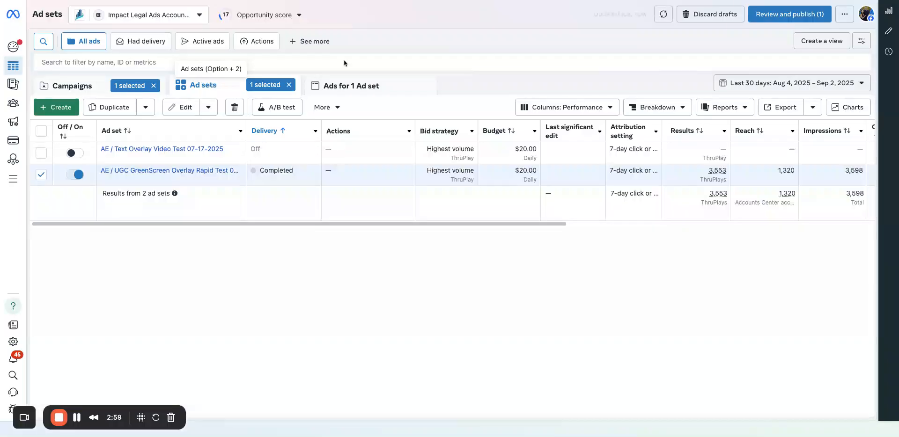
Customize the table columns by removing every selected column except Ad set.
{"action": "left_click", "coordinate": [557, 107]}
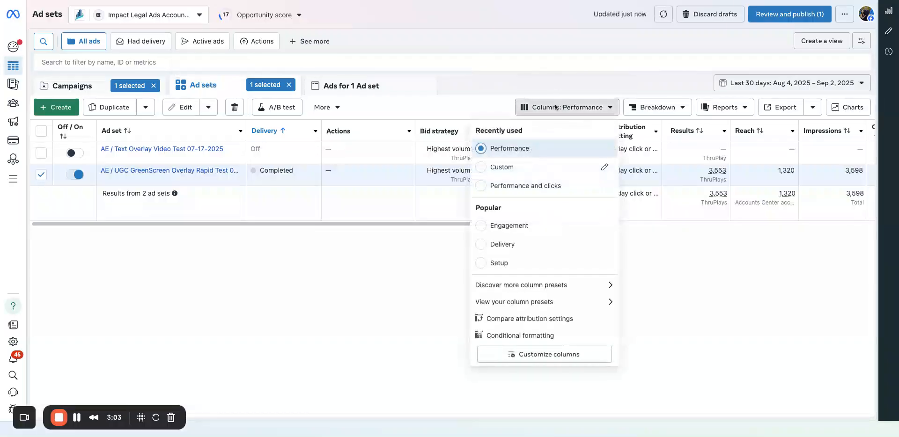
{"action": "left_click", "coordinate": [522, 356]}
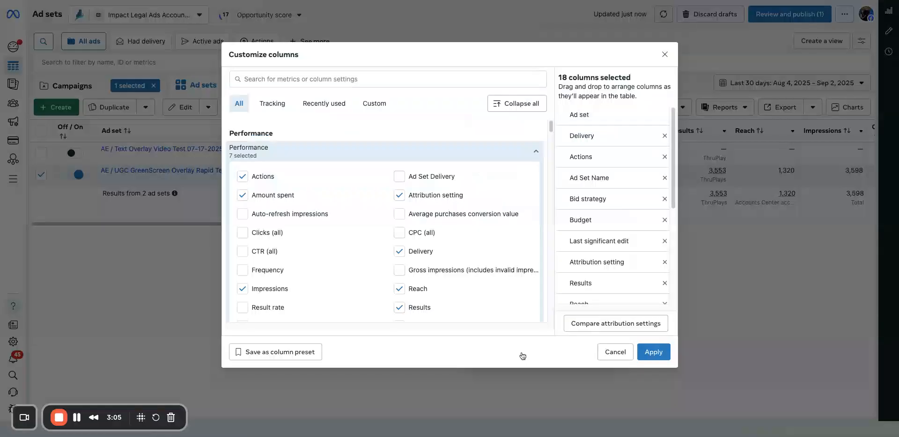
{"action": "left_click", "coordinate": [665, 136]}
{"action": "left_click", "coordinate": [665, 136]}
{"action": "left_click", "coordinate": [664, 136]}
{"action": "left_click", "coordinate": [665, 135]}
{"action": "left_click", "coordinate": [665, 136]}
{"action": "left_click", "coordinate": [665, 136]}
{"action": "left_click", "coordinate": [664, 136]}
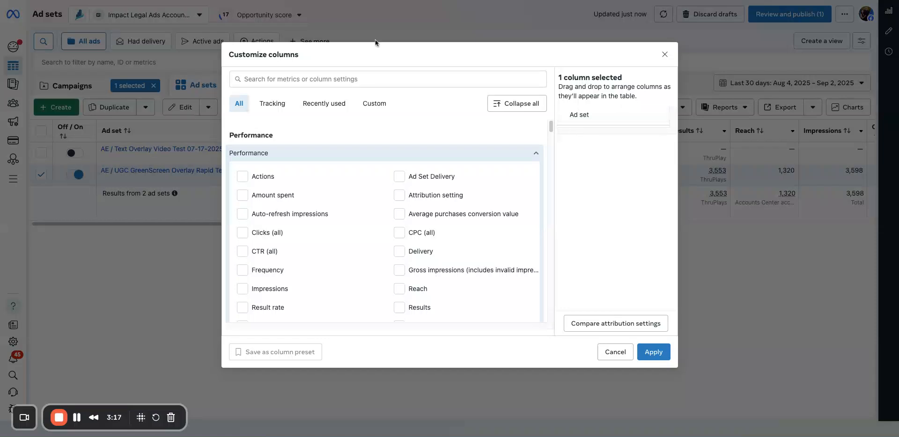
Find the Impressions metric and add it to the selected columns.
{"action": "left_click", "coordinate": [350, 77]}
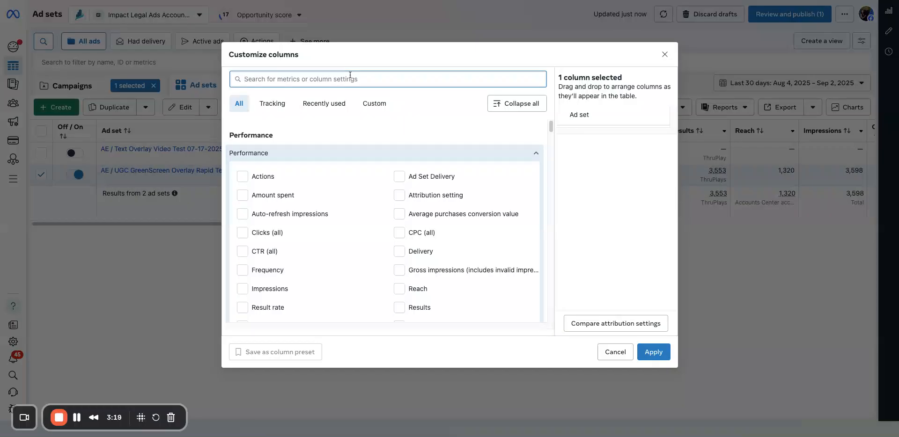
{"action": "type", "text": "Im"}
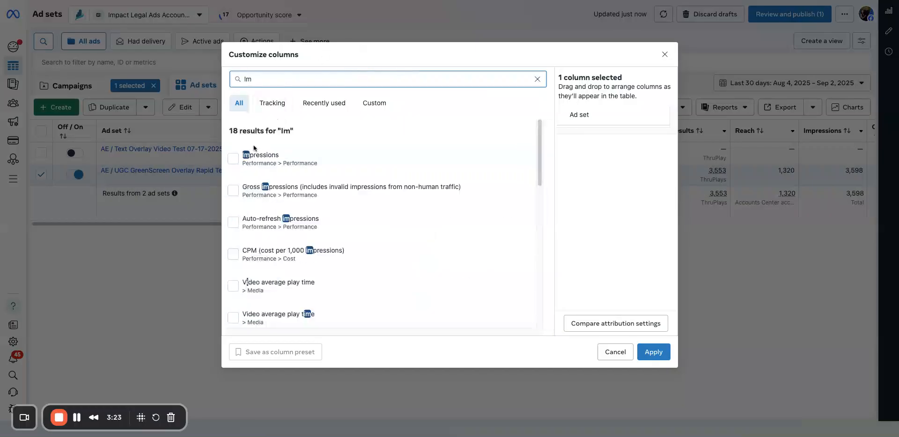
{"action": "left_click", "coordinate": [278, 150]}
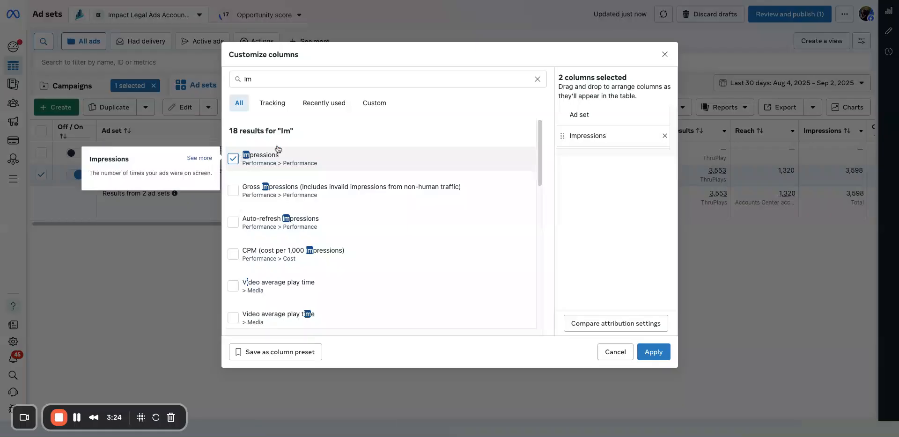
Search the metrics for "ctr" and add CTR (all) to the selected columns.
{"action": "triple_click", "coordinate": [300, 77]}
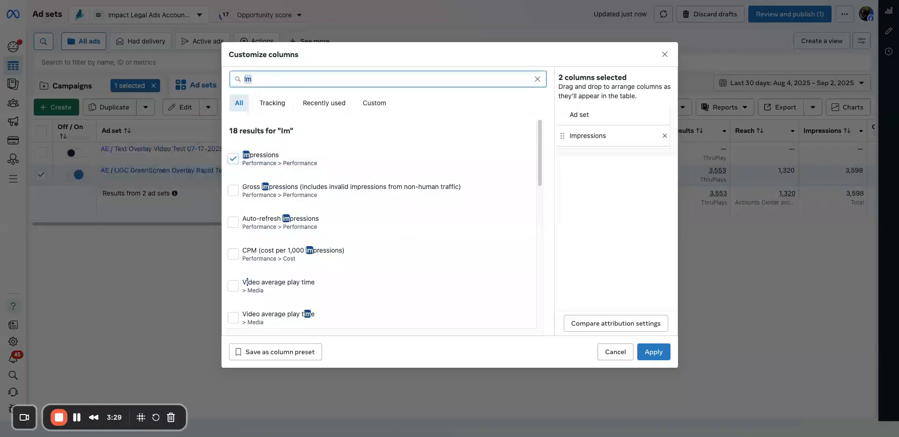
{"action": "type", "text": "cr"}
{"action": "type", "text": "t"}
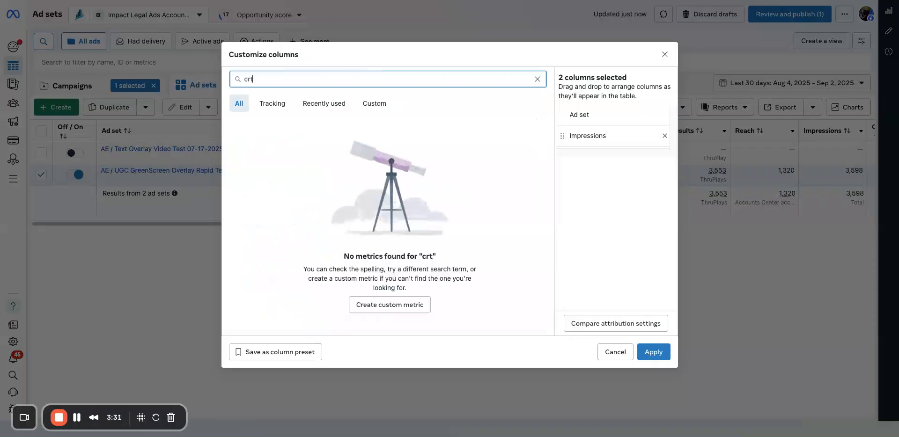
{"action": "key", "text": "BackSpace"}
{"action": "type", "text": "tr"}
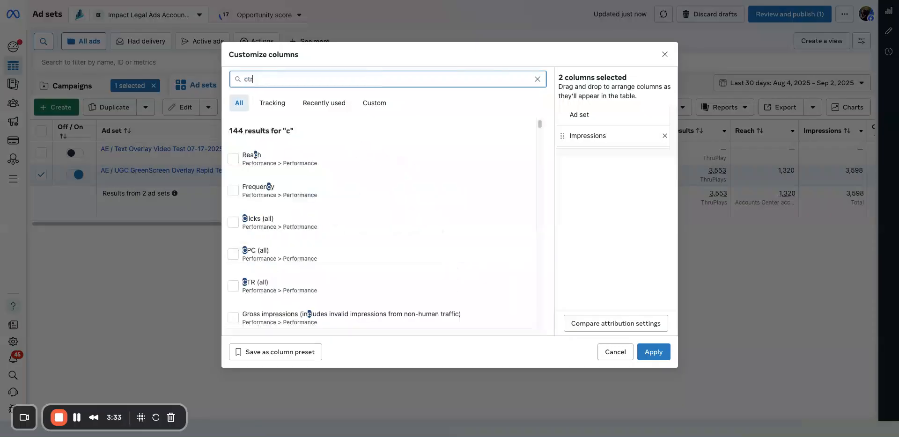
{"action": "left_click", "coordinate": [302, 159]}
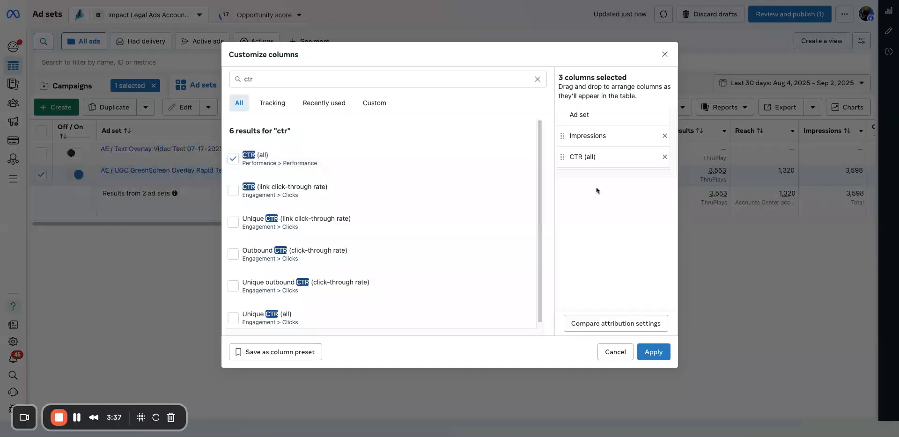
Start a new custom metric from the custom metrics list and set its format to Percentage (%).
{"action": "double_click", "coordinate": [372, 79]}
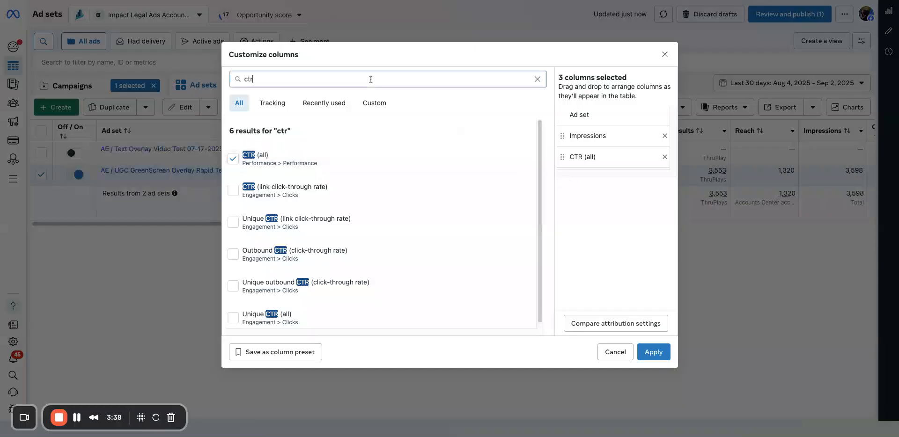
{"action": "left_click", "coordinate": [374, 103]}
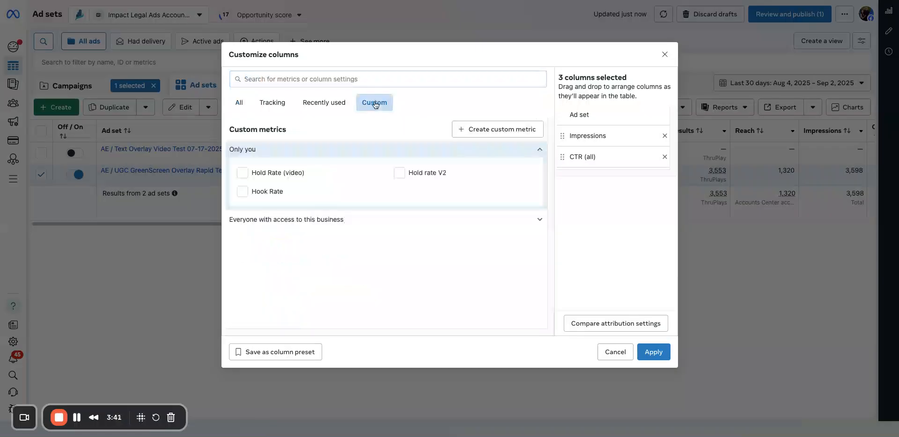
{"action": "mouse_move", "coordinate": [422, 175]}
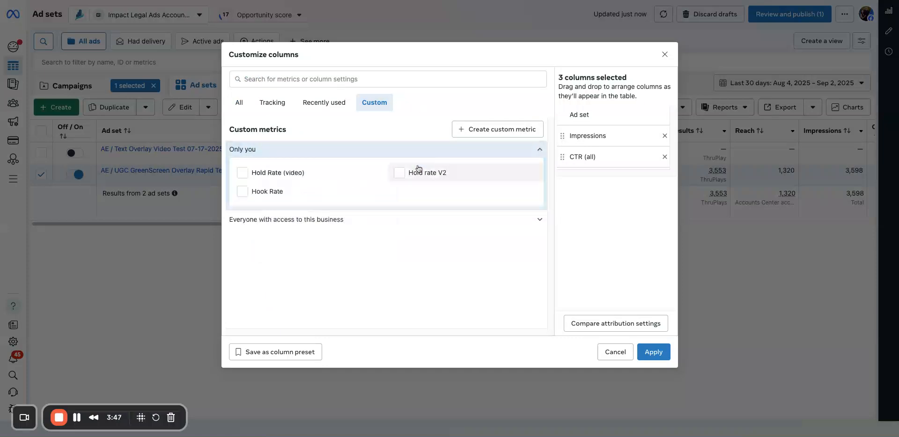
{"action": "left_click", "coordinate": [419, 173]}
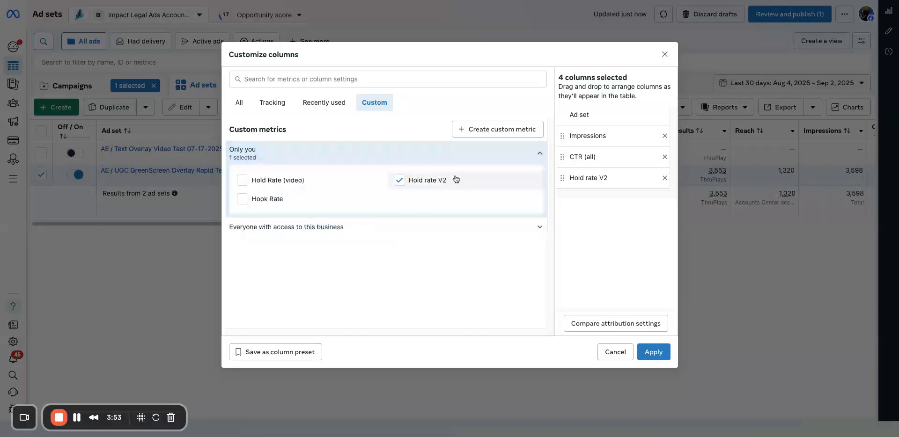
{"action": "left_click", "coordinate": [483, 127]}
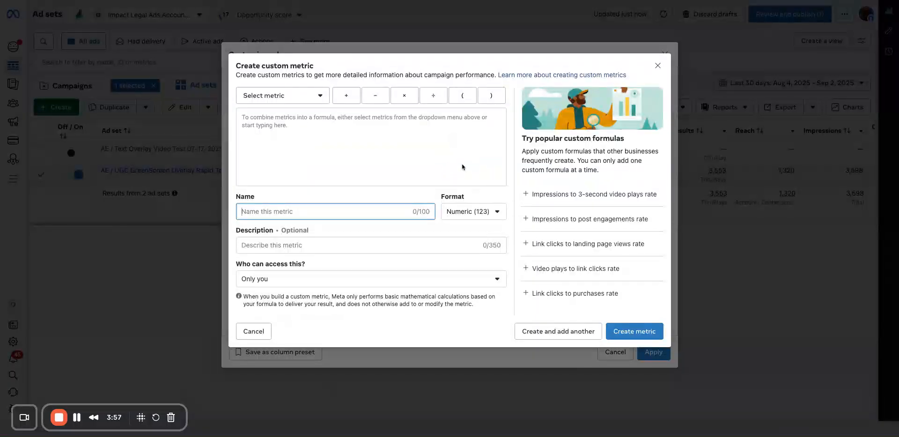
{"action": "left_click", "coordinate": [457, 211]}
{"action": "left_click", "coordinate": [464, 250]}
{"action": "left_click", "coordinate": [346, 147]}
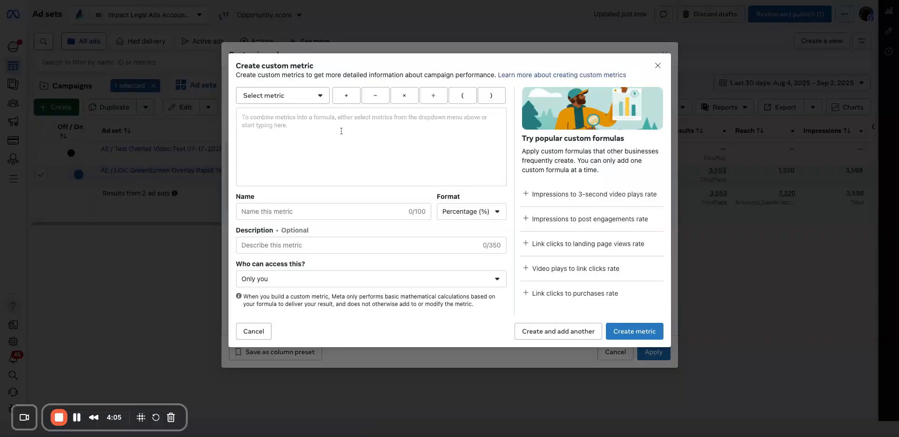
Build the metric's formula as ( 3-second video plays ÷ Impressions ).
{"action": "left_click", "coordinate": [461, 96]}
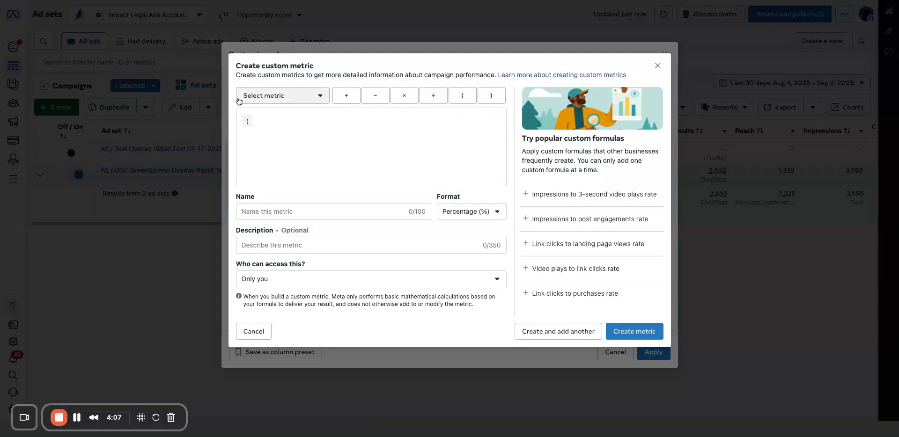
{"action": "left_click", "coordinate": [300, 95]}
{"action": "type", "text": "3"}
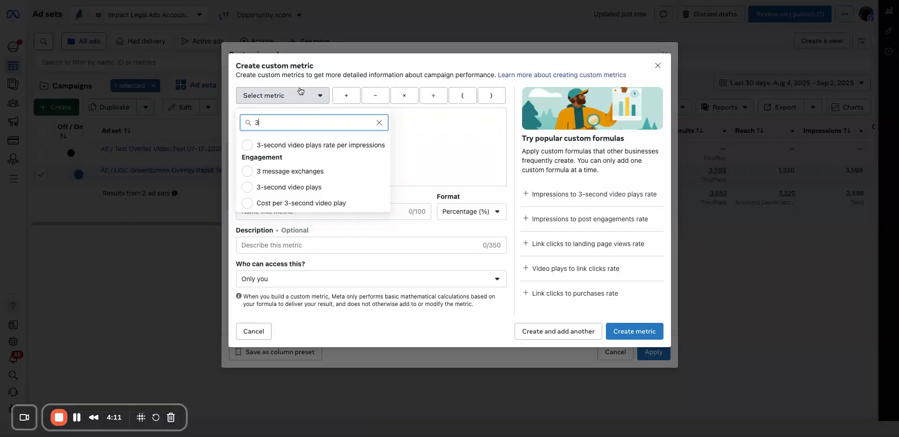
{"action": "left_click", "coordinate": [323, 187]}
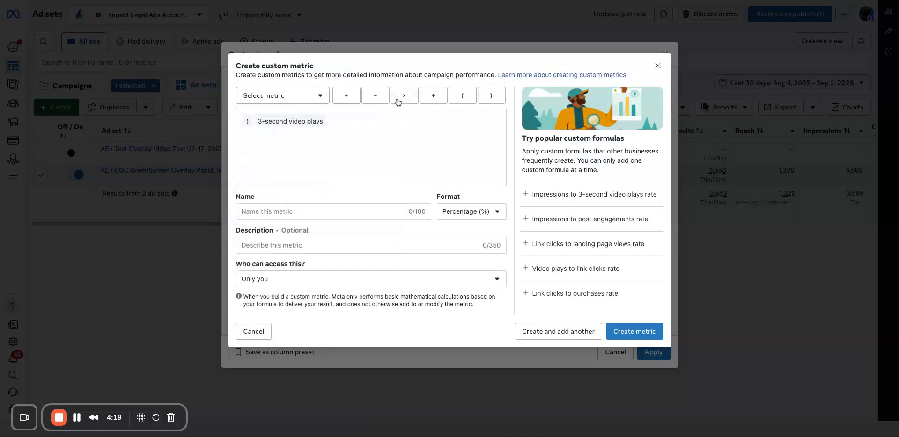
{"action": "left_click", "coordinate": [435, 98]}
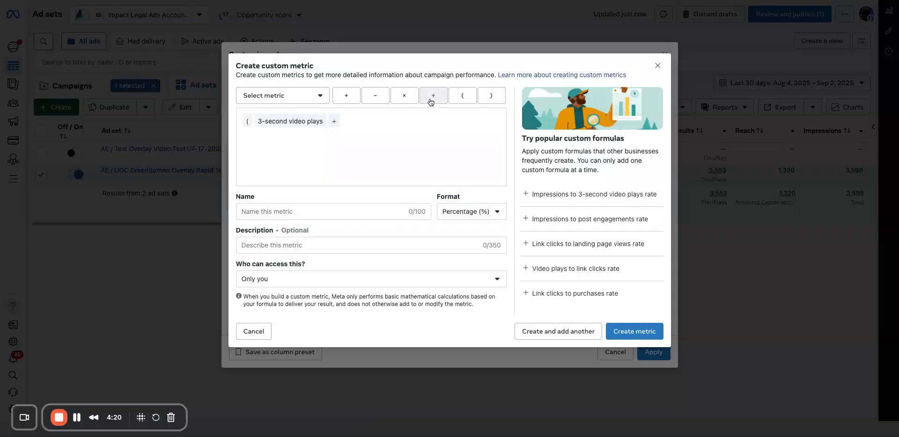
{"action": "left_click", "coordinate": [290, 98]}
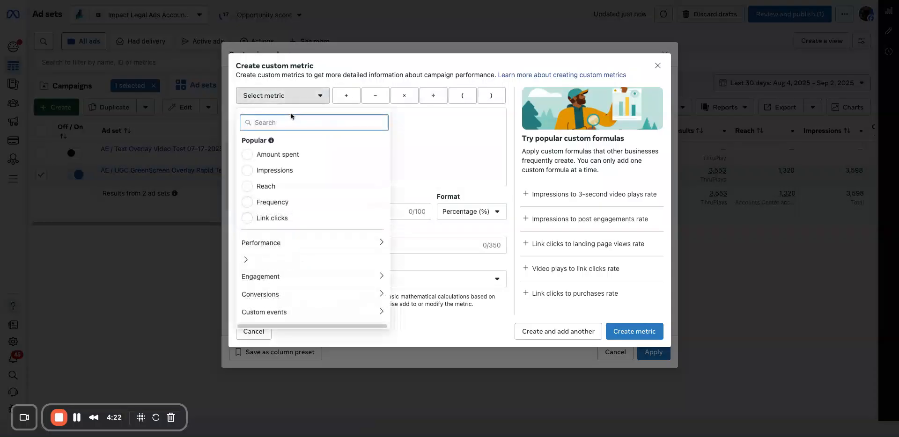
{"action": "left_click", "coordinate": [291, 170]}
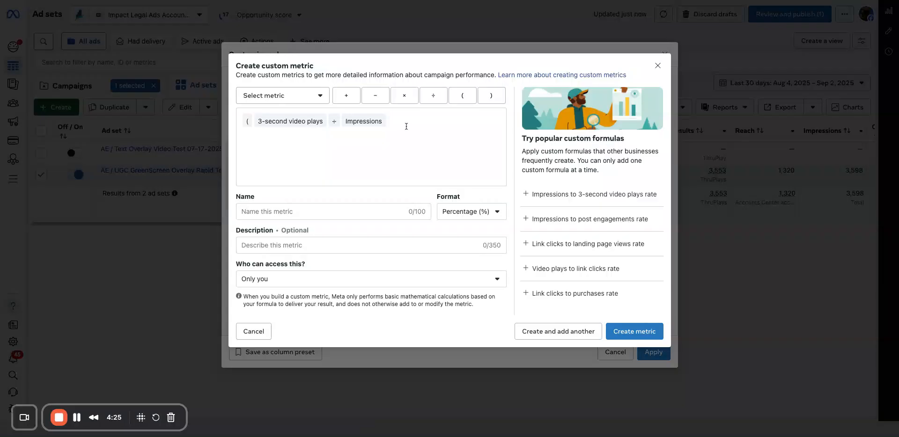
{"action": "left_click", "coordinate": [492, 96]}
Name the custom metric "Hook Rate V4".
{"action": "left_click", "coordinate": [334, 214]}
{"action": "type", "text": "Hook"}
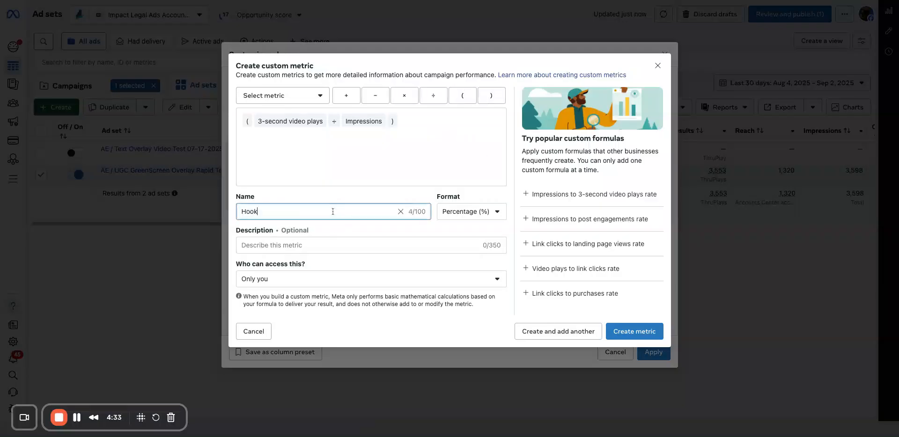
{"action": "type", "text": " Rate V4"}
Describe the metric as "Users that watched the first 3 seconds of a video".
{"action": "left_click", "coordinate": [321, 244]}
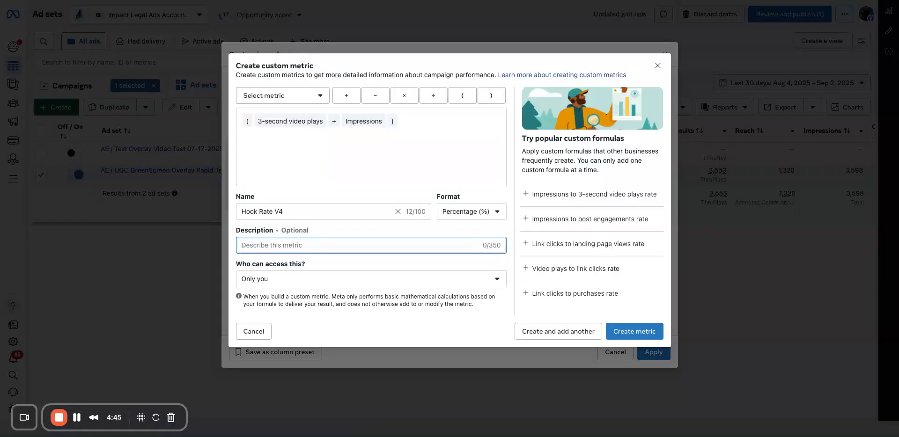
{"action": "type", "text": "Users that watched the firs"}
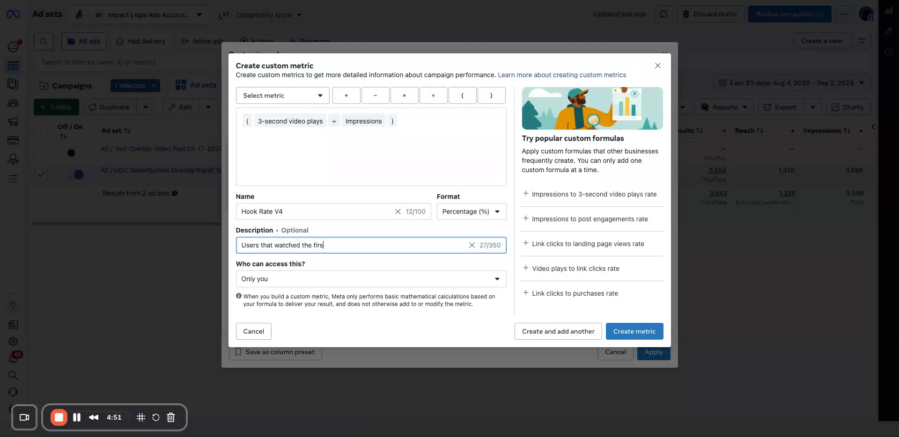
{"action": "type", "text": "t 3 secconds of a video"}
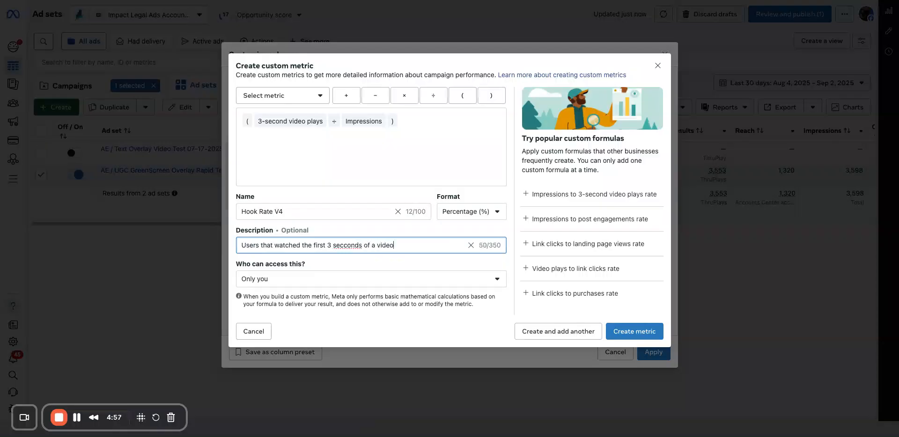
{"action": "double_click", "coordinate": [352, 245]}
{"action": "type", "text": "seconds"}
Share the metric with everyone with access to this Business and create it.
{"action": "left_click", "coordinate": [364, 286]}
{"action": "left_click", "coordinate": [365, 345]}
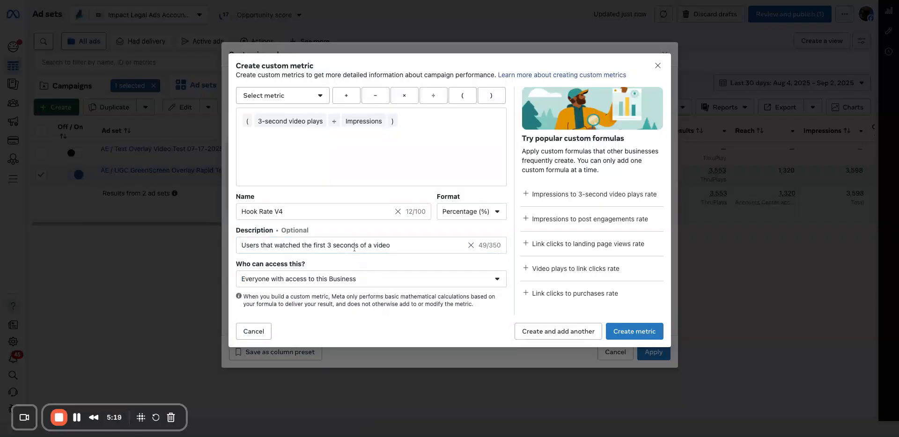
{"action": "left_click", "coordinate": [295, 210]}
{"action": "key", "text": "shift+Left"}
{"action": "key", "text": "shift+Left"}
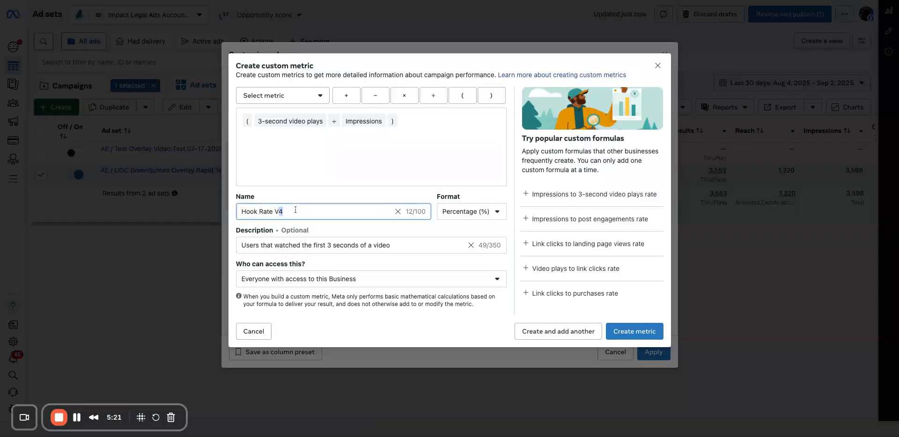
{"action": "left_click", "coordinate": [295, 211]}
{"action": "left_click", "coordinate": [637, 336]}
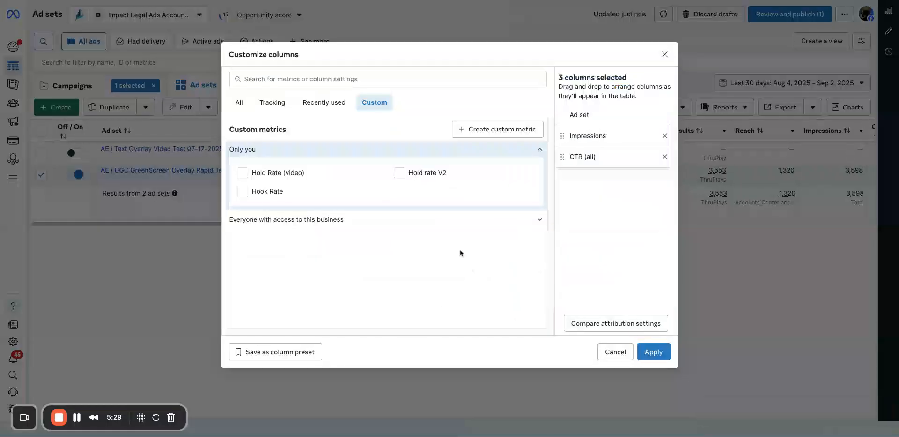
Search the metrics for "Hook" and add Hook Rate V4 to the selected columns.
{"action": "left_click", "coordinate": [377, 78]}
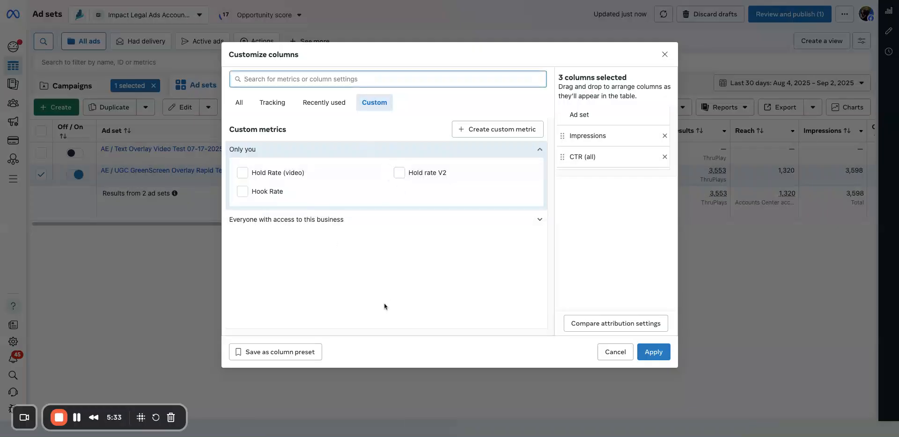
{"action": "left_click", "coordinate": [345, 0]}
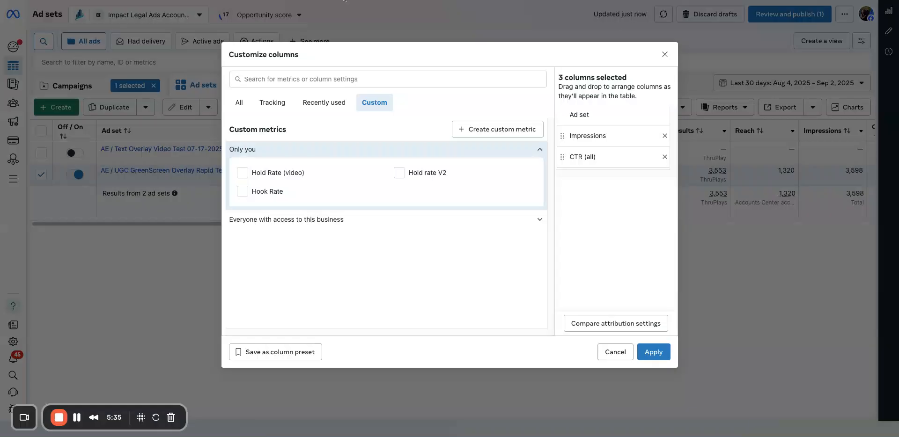
{"action": "left_click", "coordinate": [323, 77]}
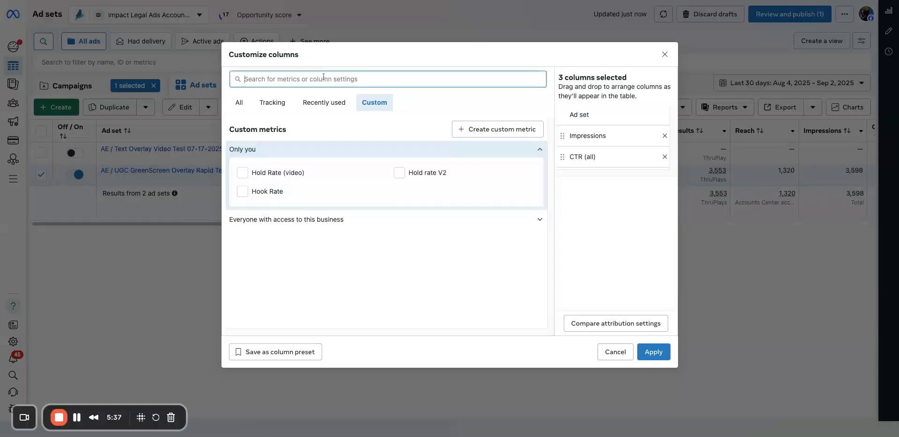
{"action": "type", "text": "Hook"}
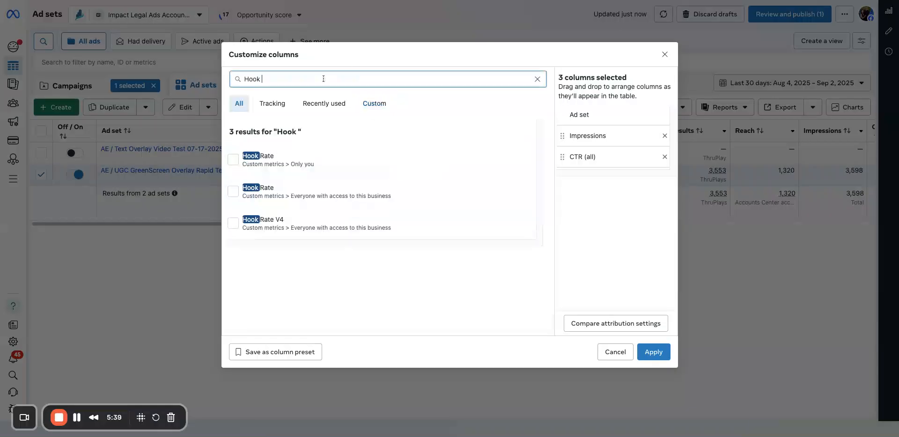
{"action": "left_click", "coordinate": [255, 232]}
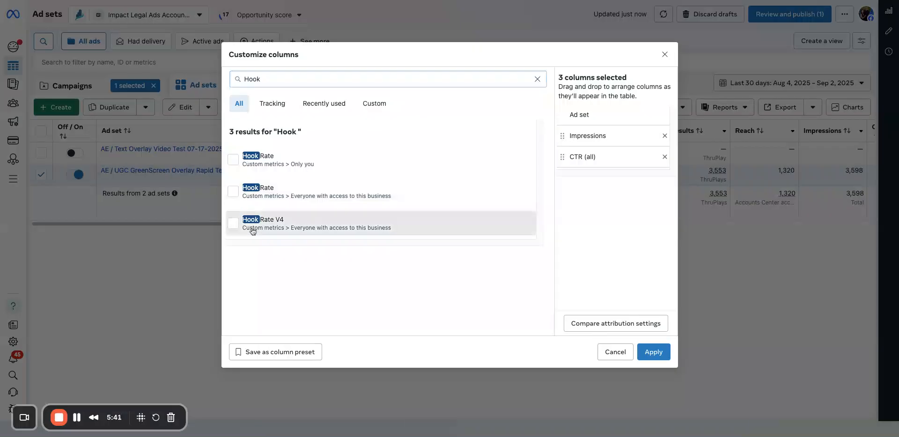
Start another custom metric and set its format to Percentage (%).
{"action": "left_click", "coordinate": [375, 103]}
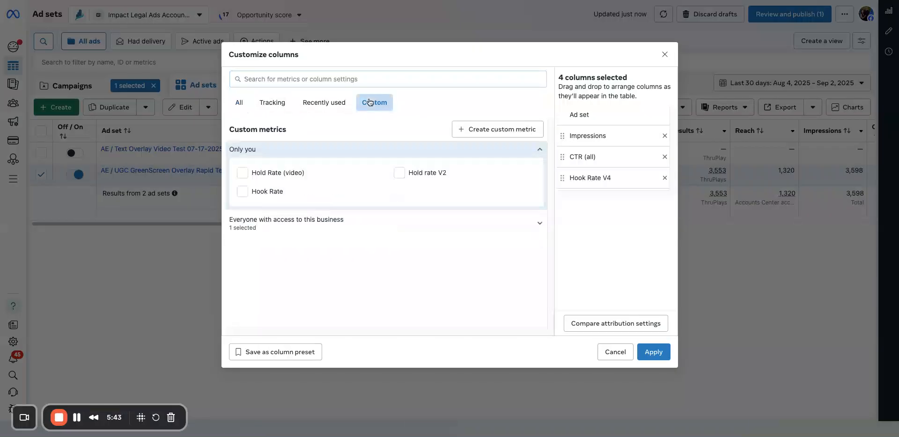
{"action": "mouse_move", "coordinate": [263, 172]}
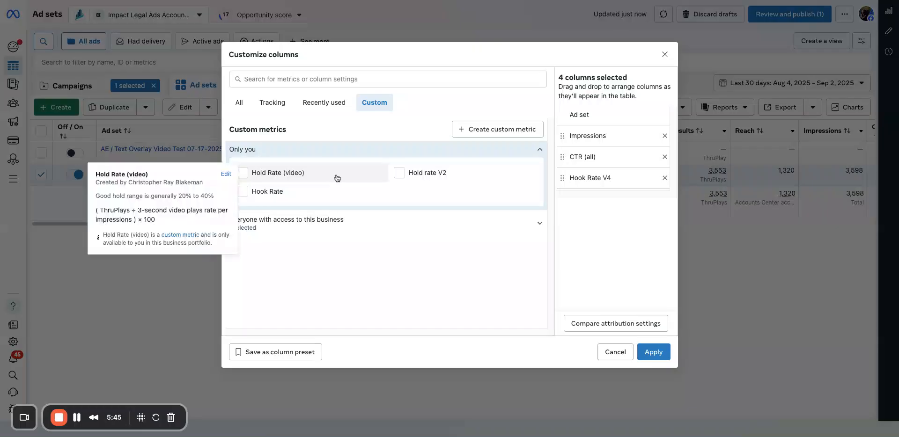
{"action": "left_click", "coordinate": [528, 130]}
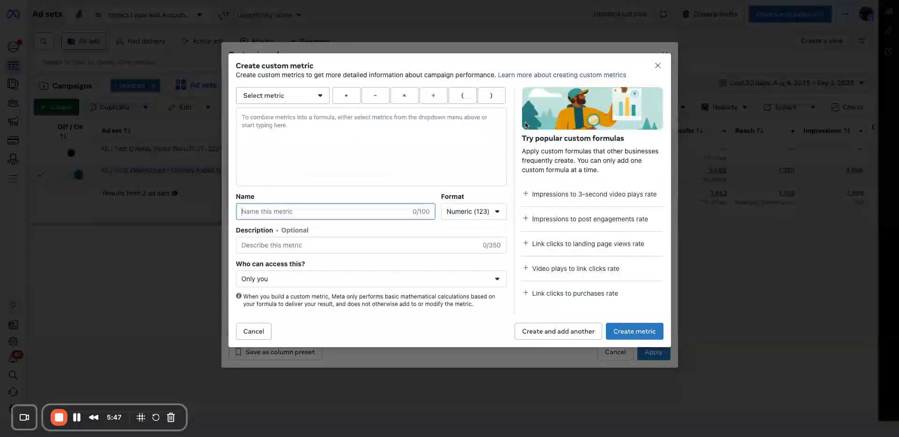
{"action": "left_click", "coordinate": [389, 159]}
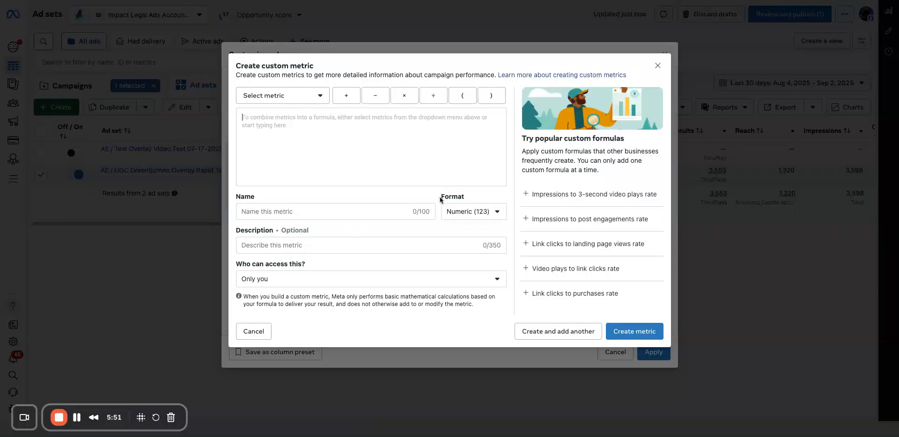
{"action": "left_click", "coordinate": [454, 209]}
{"action": "left_click", "coordinate": [467, 251]}
Search the metrics for "thr" and add ThruPlays to the custom metric formula.
{"action": "left_click", "coordinate": [276, 97]}
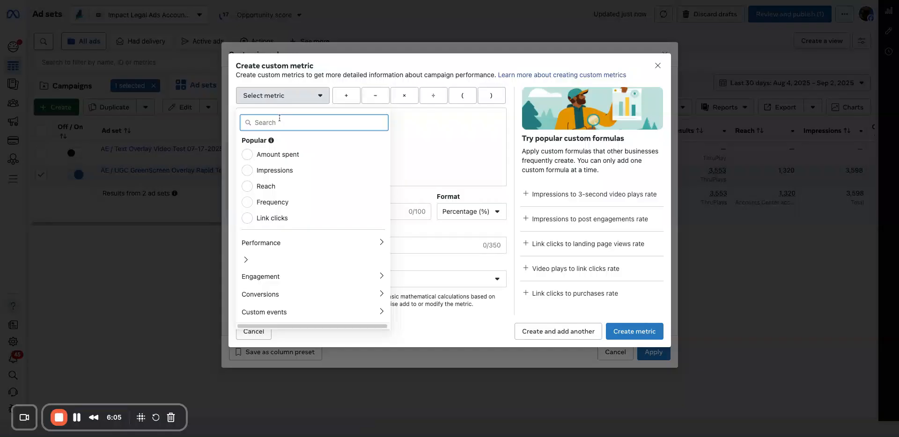
{"action": "type", "text": "thr"}
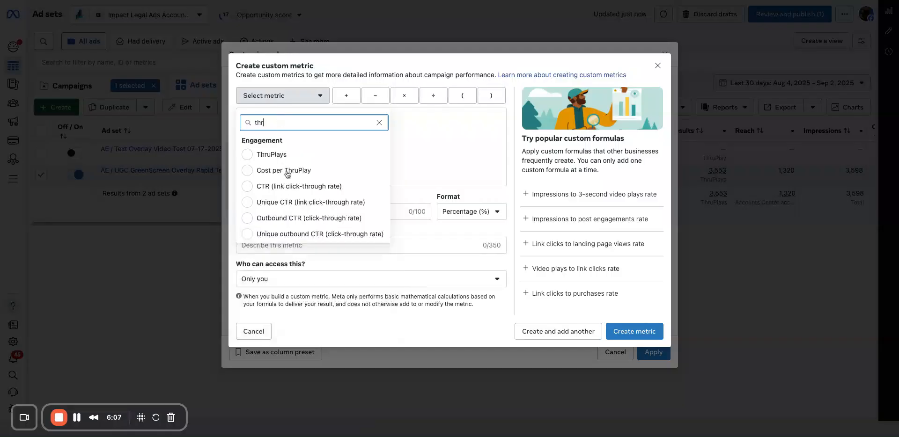
{"action": "key", "text": "BackSpace"}
{"action": "key", "text": "BackSpace"}
{"action": "key", "text": "BackSpace"}
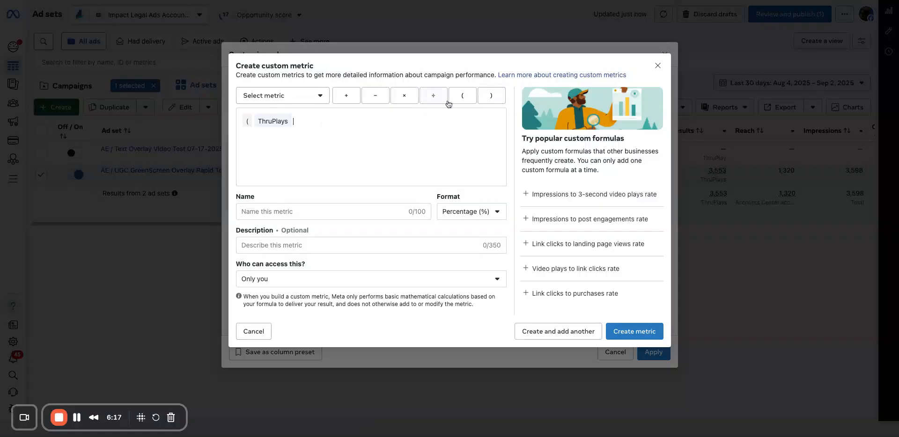
Divide ThruPlays by 3-second video plays in the formula and end it with a closing parenthesis.
{"action": "left_click", "coordinate": [433, 95]}
{"action": "left_click", "coordinate": [317, 96]}
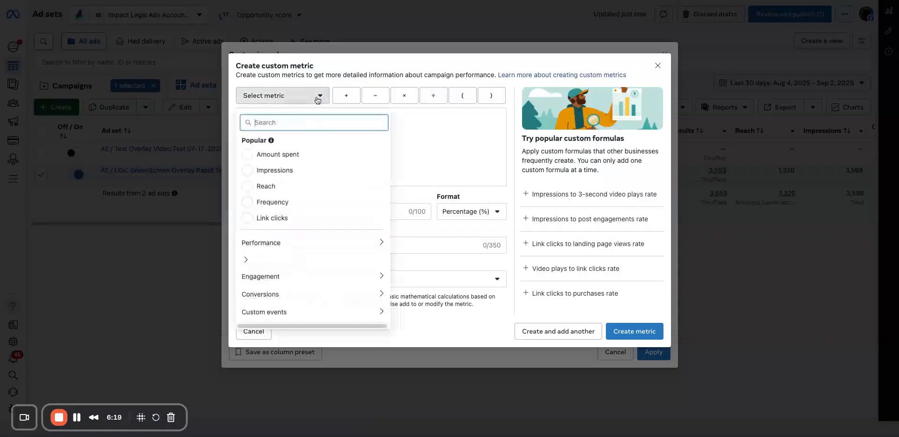
{"action": "left_click", "coordinate": [294, 245]}
{"action": "left_click", "coordinate": [313, 145]}
{"action": "type", "text": "3"}
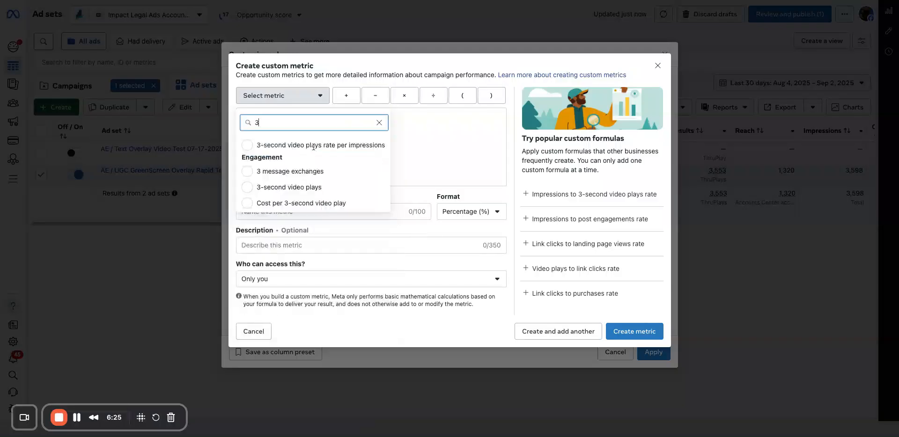
{"action": "left_click", "coordinate": [321, 187]}
{"action": "left_click", "coordinate": [390, 140]}
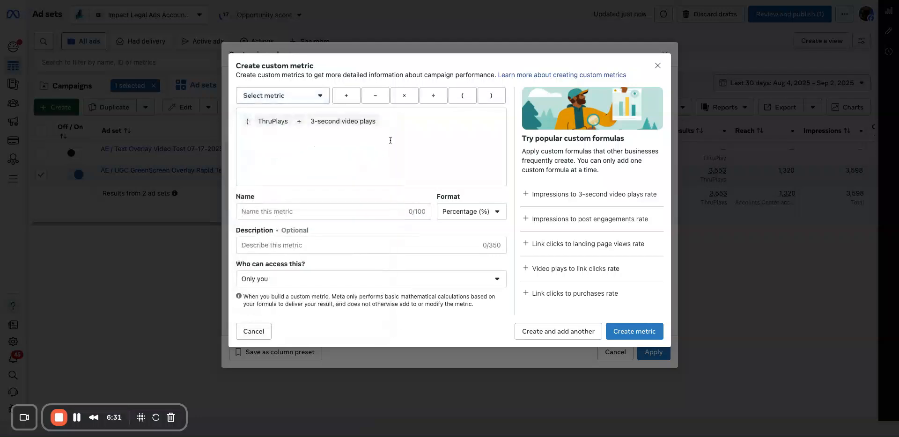
{"action": "left_click", "coordinate": [488, 97]}
Name the custom metric "Hold rate V2".
{"action": "left_click", "coordinate": [376, 217]}
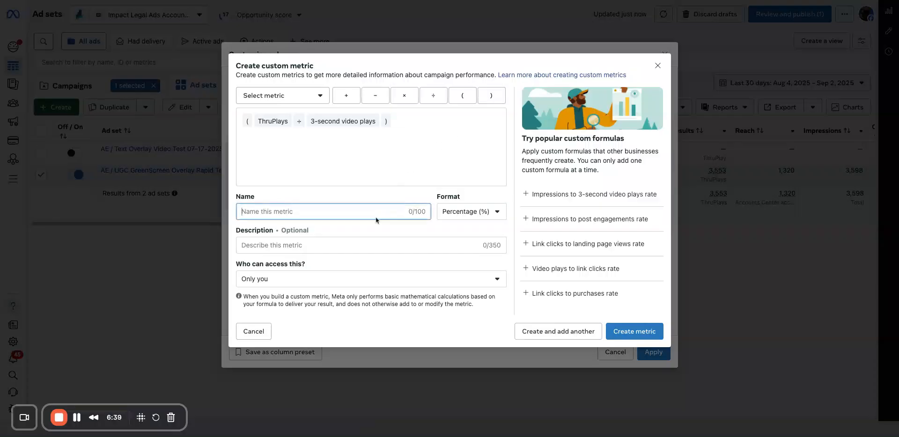
{"action": "type", "text": "Hokl"}
{"action": "key", "text": "BackSpace"}
{"action": "type", "text": "ld rate V2"}
{"action": "key", "text": "Tab"}
{"action": "key", "text": "Tab"}
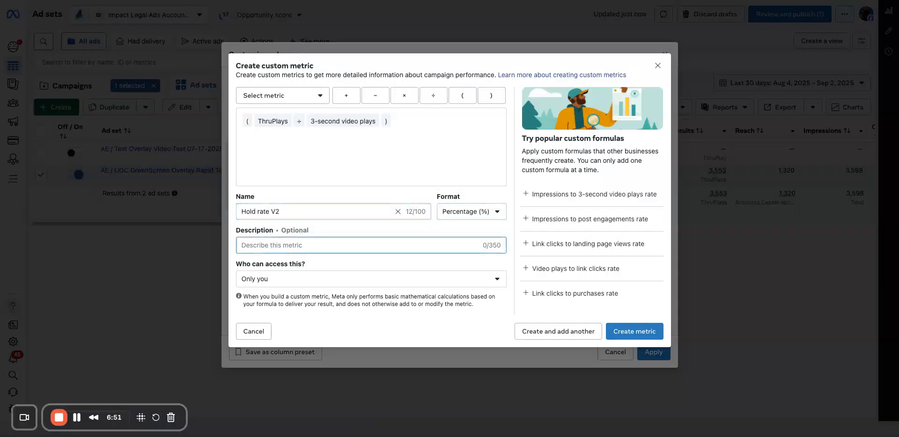
Describe the metric as "People that consume 15 seconds or more".
{"action": "type", "text": "People that "}
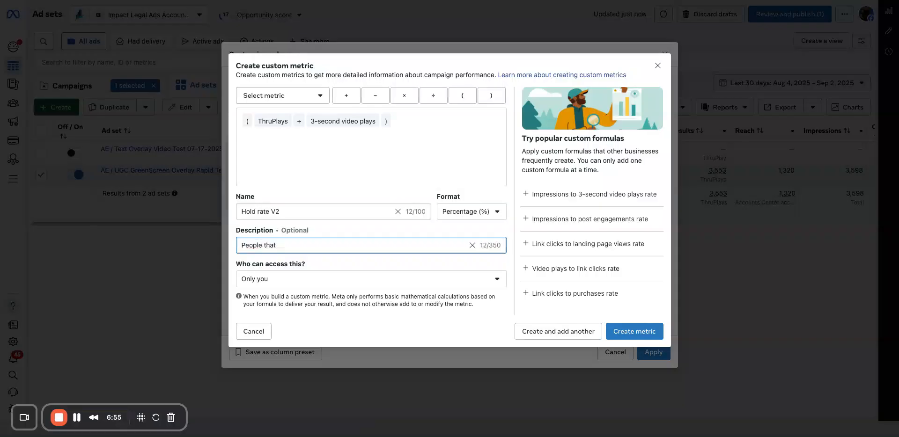
{"action": "type", "text": "consume 15 socconds"}
{"action": "key", "text": "BackSpace"}
{"action": "key", "text": "BackSpace"}
{"action": "key", "text": "BackSpace"}
{"action": "key", "text": "BackSpace"}
{"action": "key", "text": "BackSpace"}
{"action": "key", "text": "BackSpace"}
{"action": "key", "text": "BackSpace"}
{"action": "key", "text": "BackSpace"}
{"action": "type", "text": "secconds or more"}
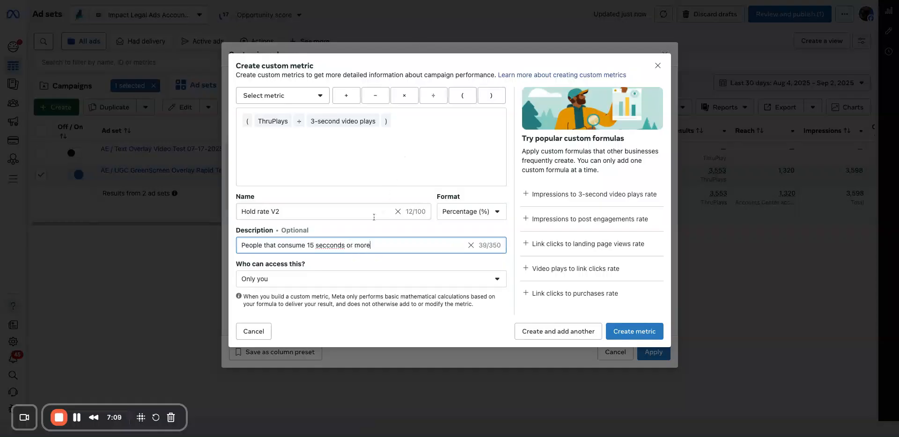
{"action": "double_click", "coordinate": [335, 245]}
{"action": "type", "text": "seconds"}
Give everyone with access to this Business access to the Hold rate V2 metric and create it.
{"action": "left_click", "coordinate": [371, 279]}
{"action": "left_click", "coordinate": [371, 341]}
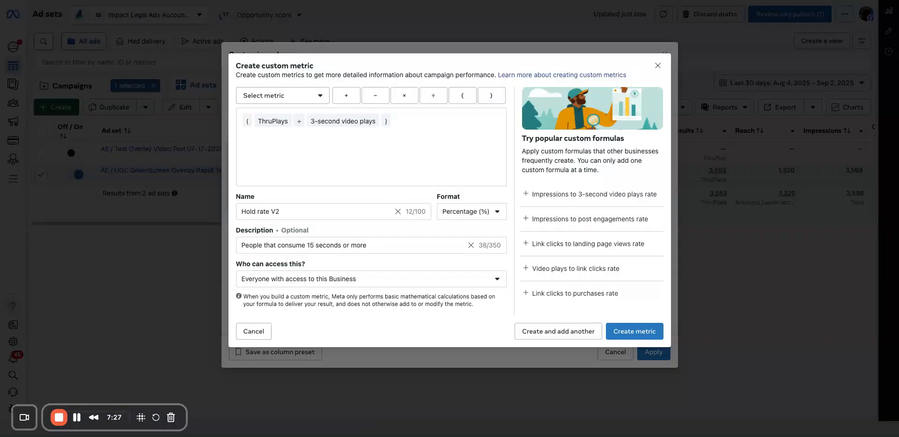
{"action": "left_click", "coordinate": [634, 332]}
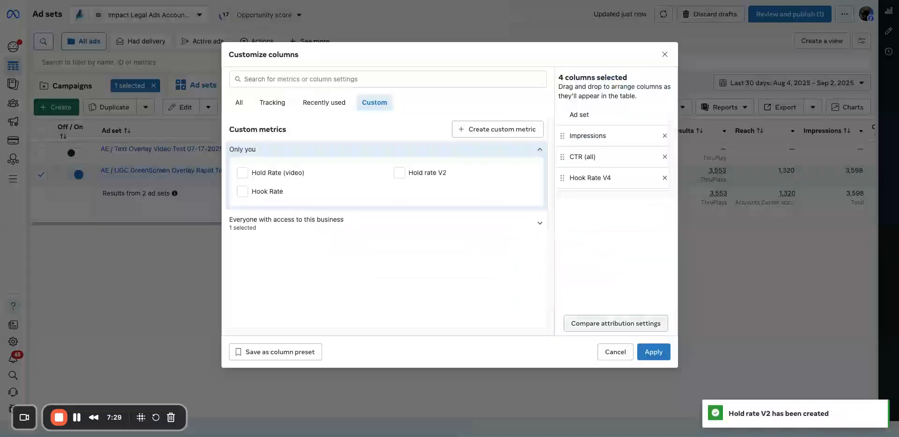
Add Hold rate V2 to the selected columns and save the set as column preset "AE / Rapid Testing View KPI".
{"action": "left_click", "coordinate": [399, 172]}
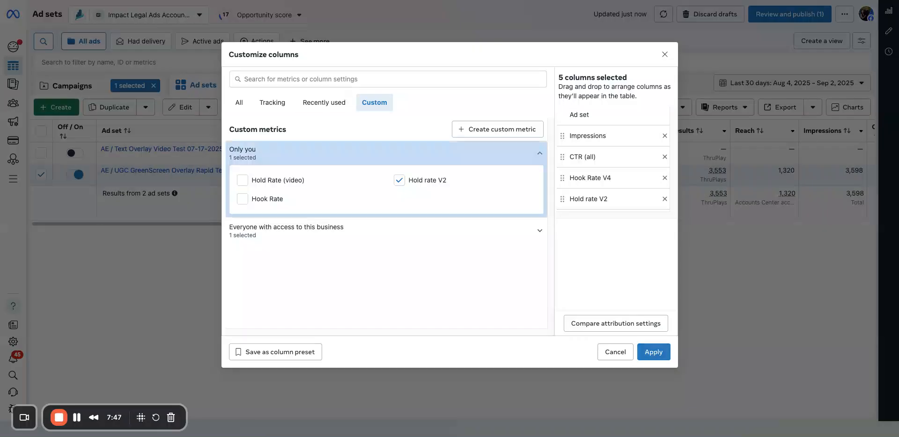
{"action": "left_click", "coordinate": [276, 352]}
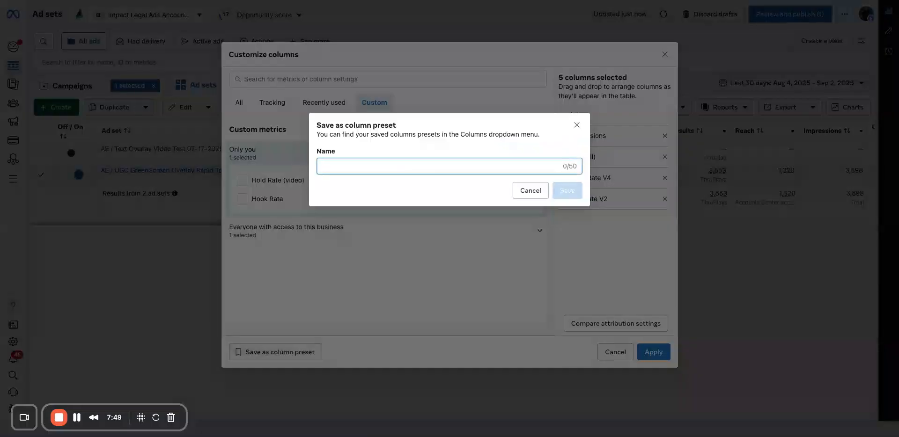
{"action": "type", "text": "Na"}
{"action": "key", "text": "BackSpace"}
{"action": "key", "text": "BackSpace"}
{"action": "type", "text": "A"}
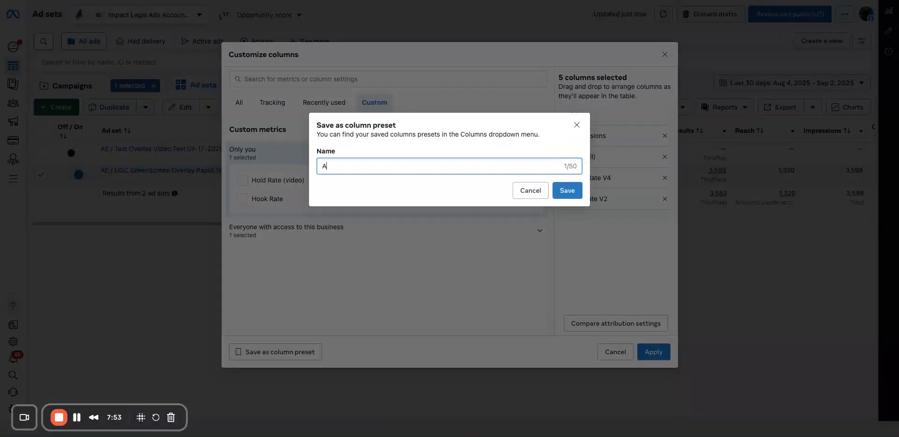
{"action": "type", "text": "E / Rapid Testing View KPI"}
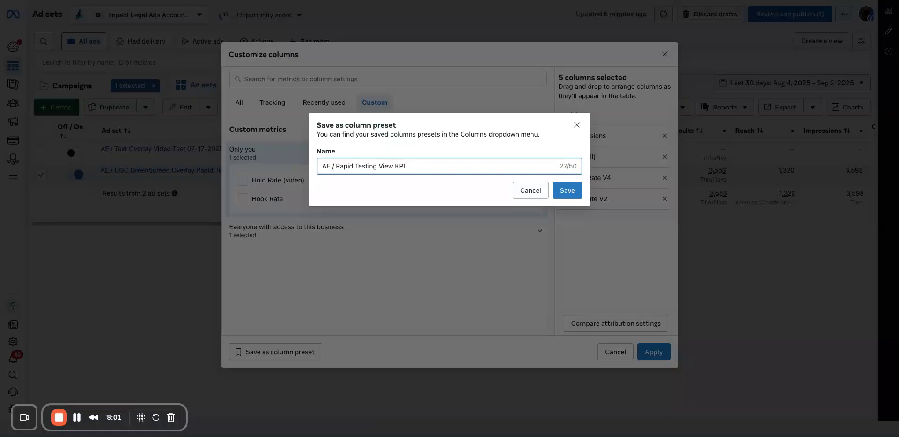
{"action": "left_click", "coordinate": [568, 191]}
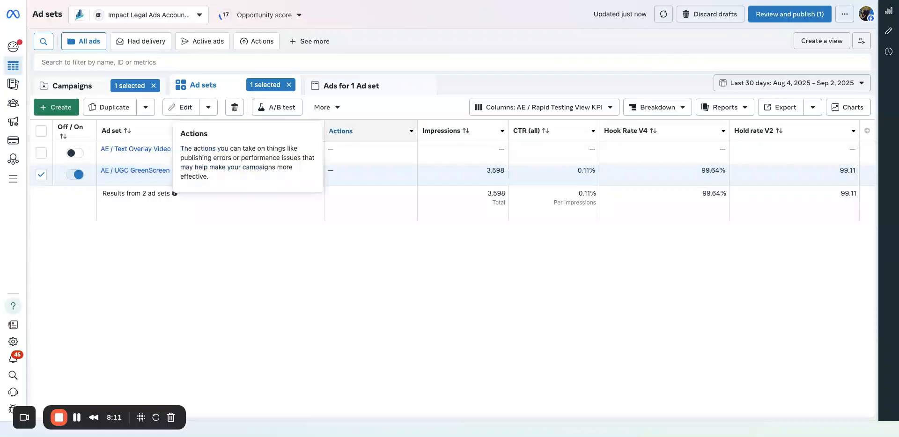
Remove the Actions column from the AE / Rapid Testing View KPI preset and save it.
{"action": "left_click", "coordinate": [544, 107]}
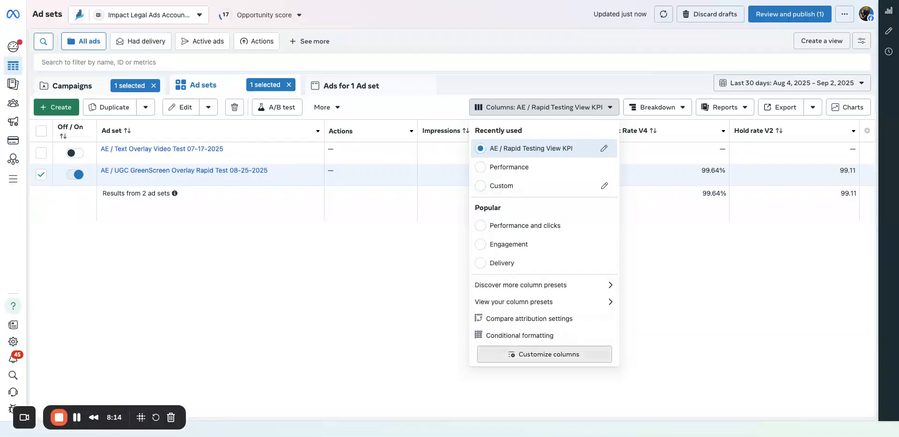
{"action": "left_click", "coordinate": [544, 354]}
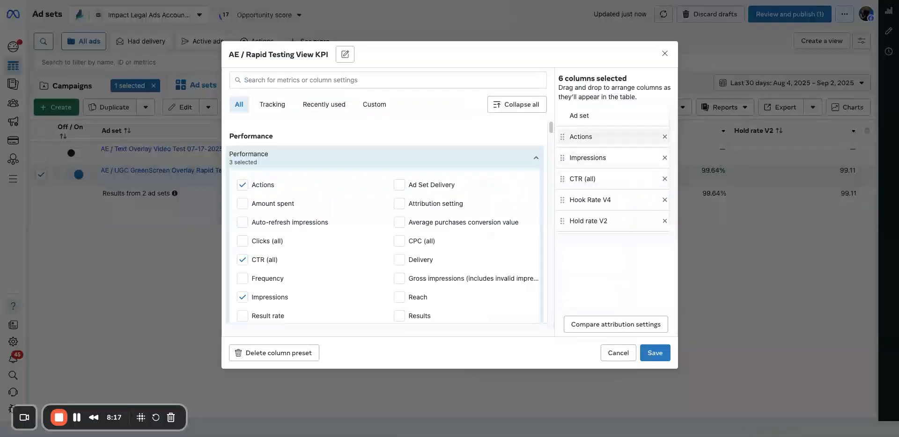
{"action": "left_click", "coordinate": [665, 136]}
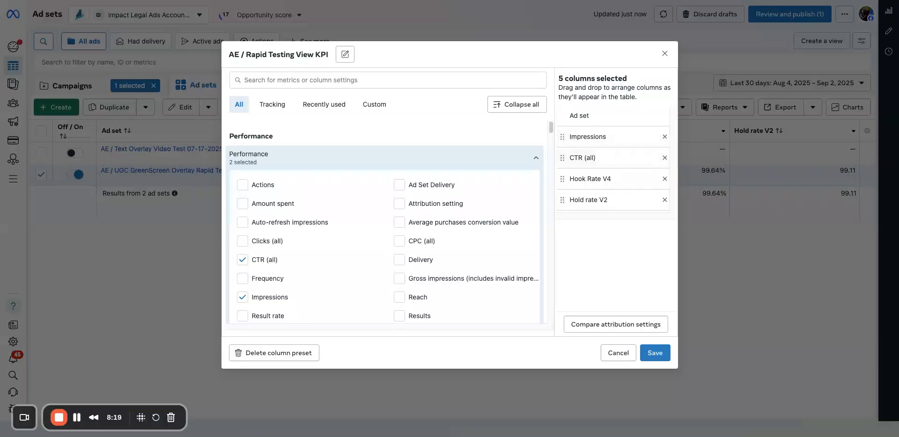
{"action": "left_click", "coordinate": [655, 353]}
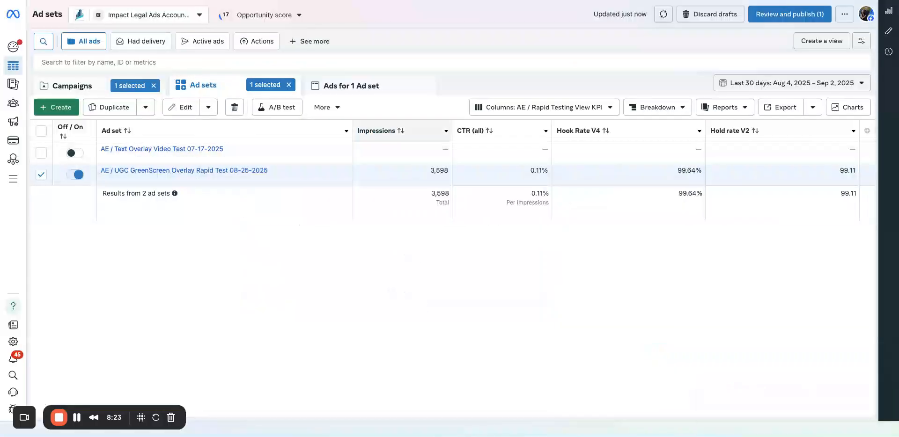
Narrow the Impressions, CTR (all), Hook Rate V4 and Hold rate V2 columns of the ad sets table.
{"action": "left_click_drag", "start_coordinate": [452, 131], "coordinate": [410, 130]}
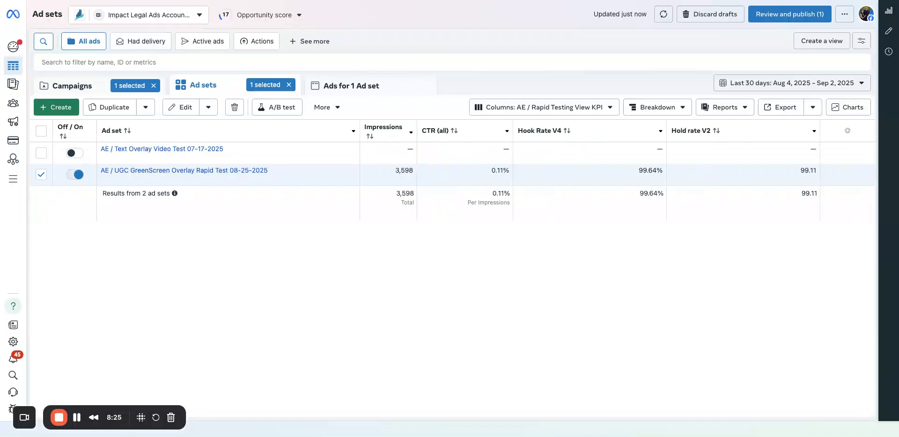
{"action": "left_click_drag", "start_coordinate": [512, 130], "coordinate": [466, 130]}
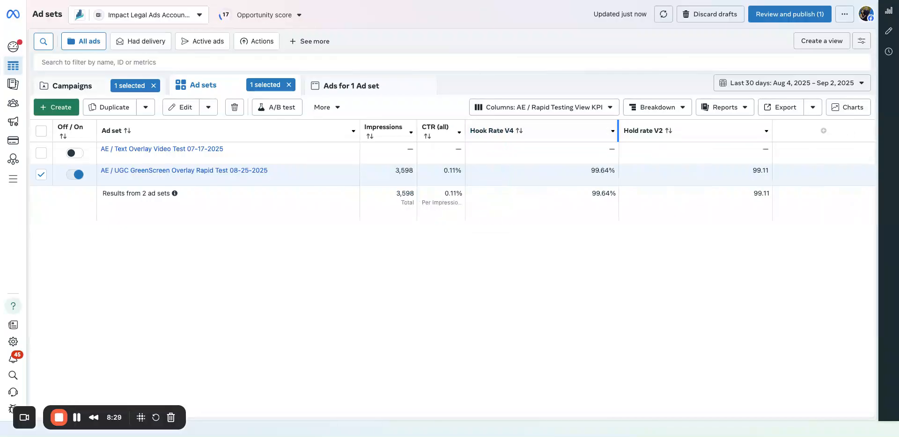
{"action": "left_click", "coordinate": [615, 131]}
{"action": "left_click_drag", "start_coordinate": [619, 131], "coordinate": [542, 131]}
{"action": "left_click_drag", "start_coordinate": [695, 131], "coordinate": [623, 131]}
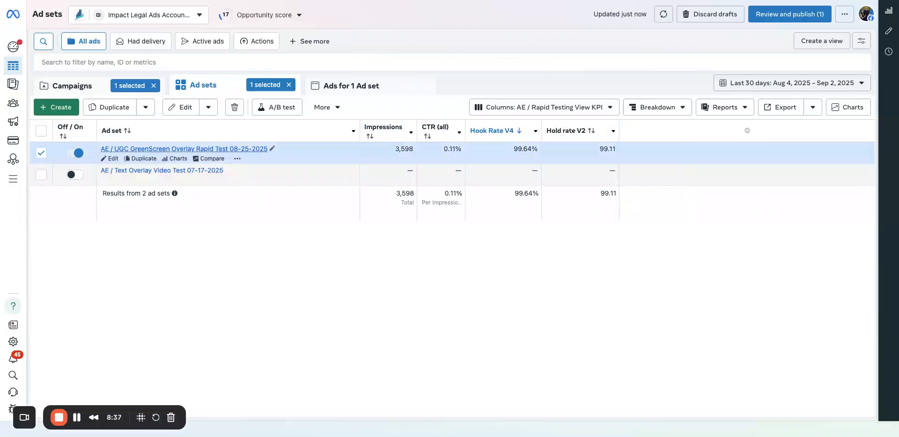
Open the ads of the AE / UGC GreenScreen Overlay Rapid Test 08-25-2025 ad set and narrow the Ad column.
{"action": "left_click", "coordinate": [184, 149]}
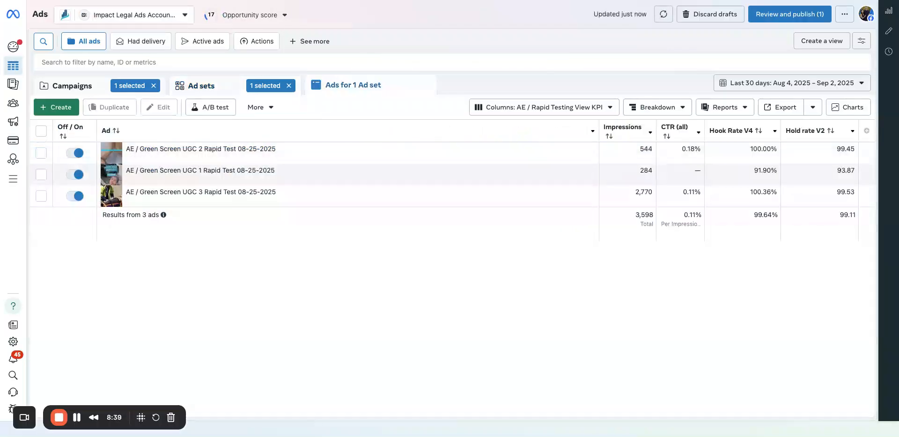
{"action": "left_click_drag", "start_coordinate": [598, 131], "coordinate": [299, 131]}
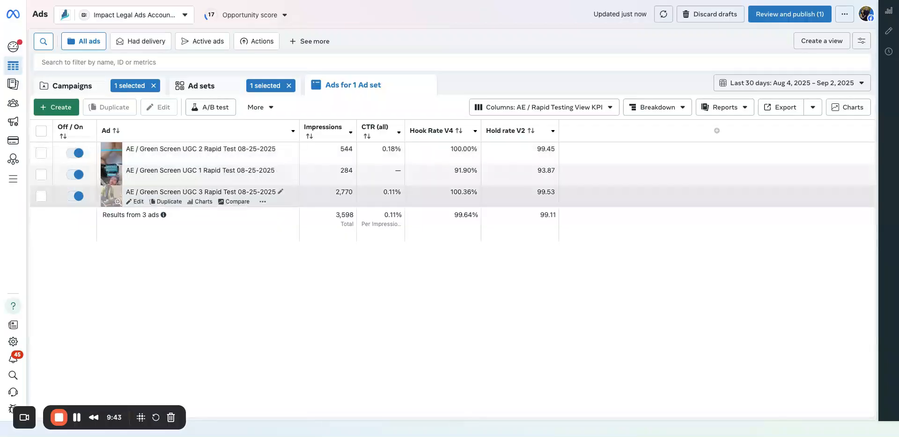
Highlight the impressions of AE / Green Screen UGC 3 Rapid Test 08-25-2025 for review and leave the ad deselected.
{"action": "double_click", "coordinate": [344, 192]}
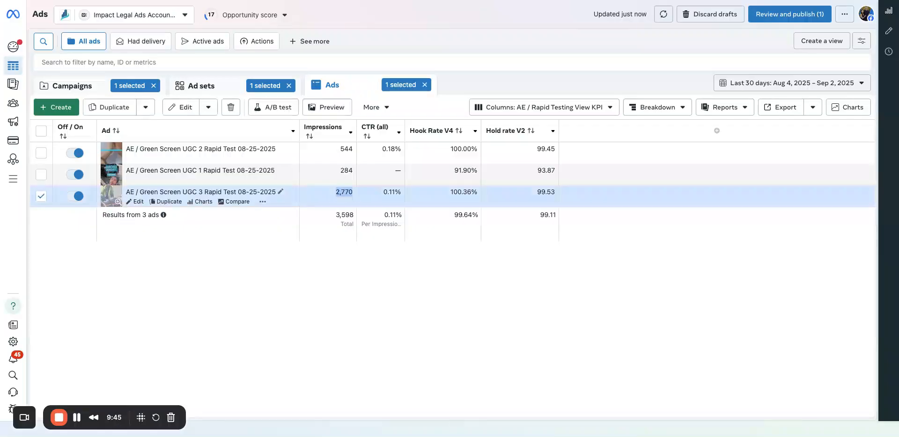
{"action": "left_click", "coordinate": [344, 192]}
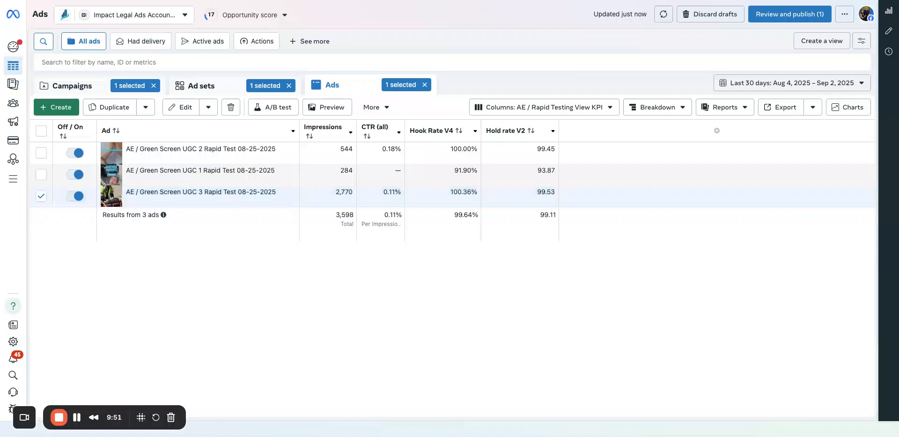
{"action": "mouse_move", "coordinate": [13, 220]}
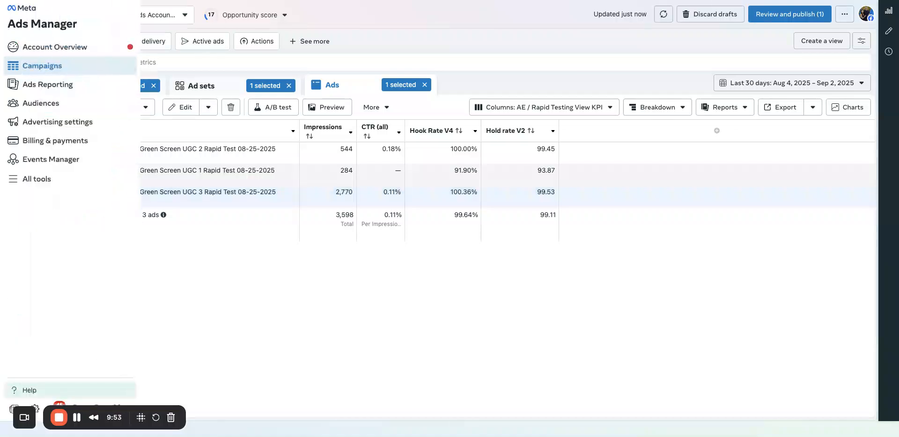
{"action": "left_click", "coordinate": [41, 196]}
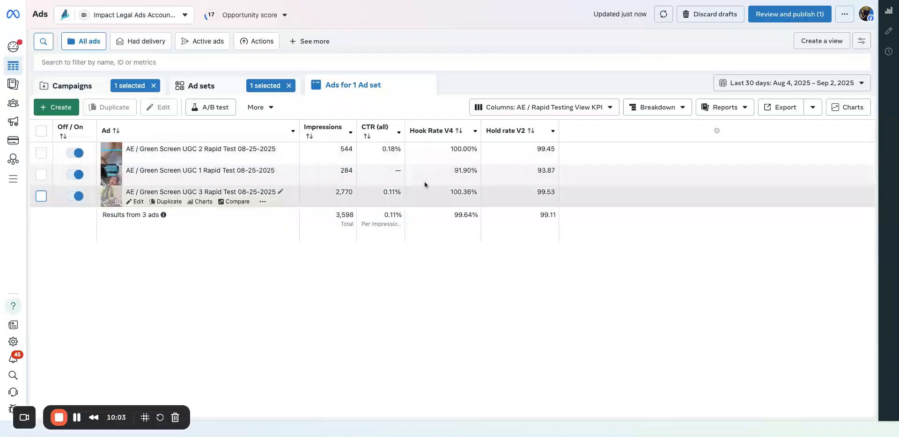
Open the ads of the AE / Text Overlay Video Test 07-17-2025 ad set and set the date range to Maximum.
{"action": "left_click", "coordinate": [230, 90]}
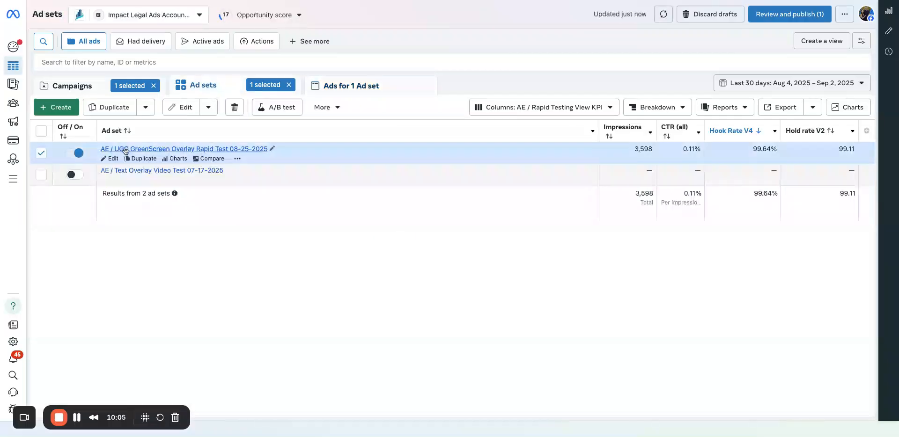
{"action": "left_click", "coordinate": [122, 171]}
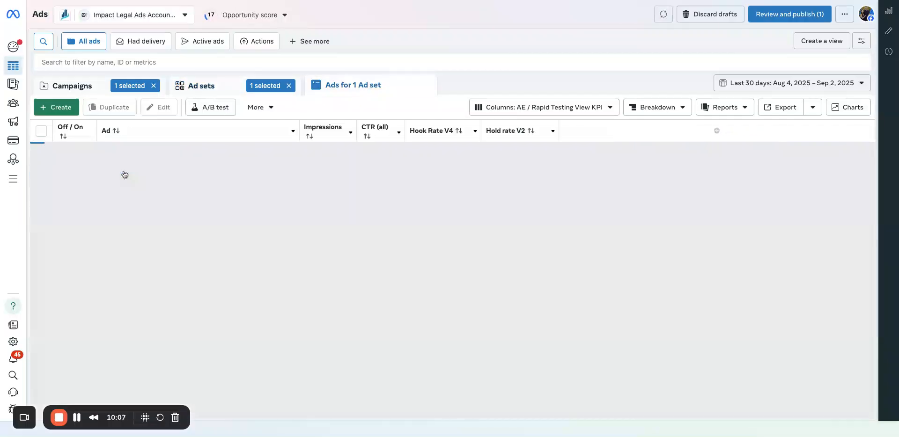
{"action": "left_click", "coordinate": [791, 88]}
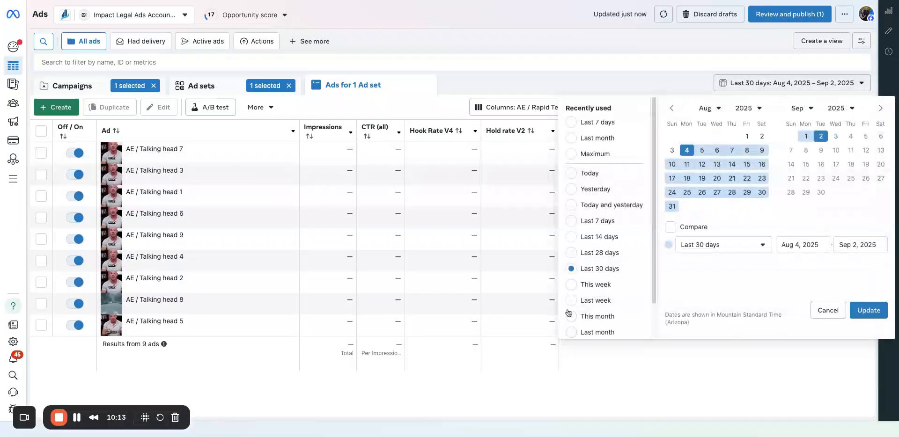
{"action": "scroll", "coordinate": [580, 206], "scroll_direction": "down", "scroll_amount": 2}
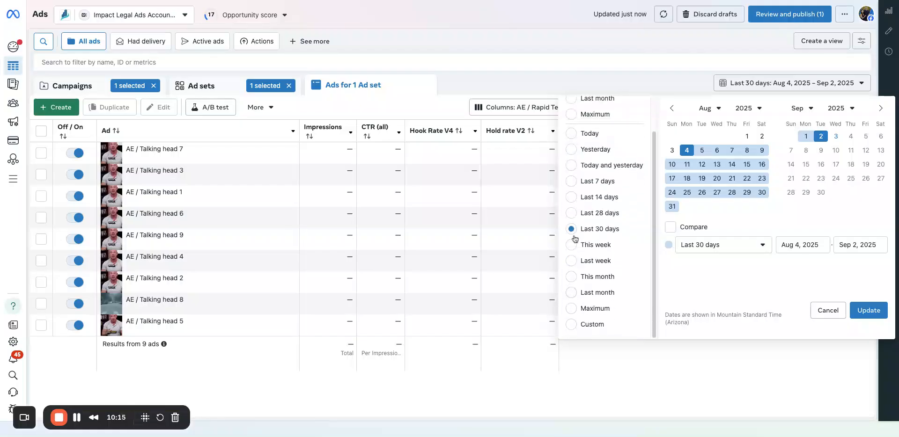
{"action": "left_click", "coordinate": [572, 309]}
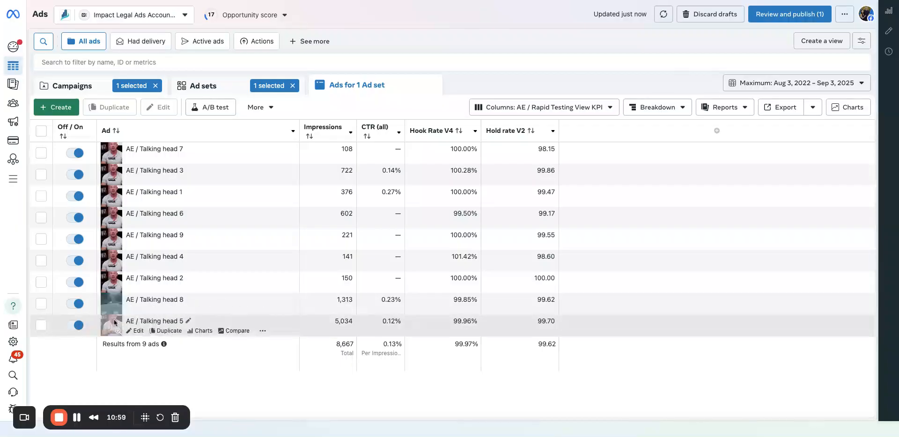
Preview the AE / Talking head 5 ad in the vertical story placements and close the preview.
{"action": "left_click", "coordinate": [41, 326]}
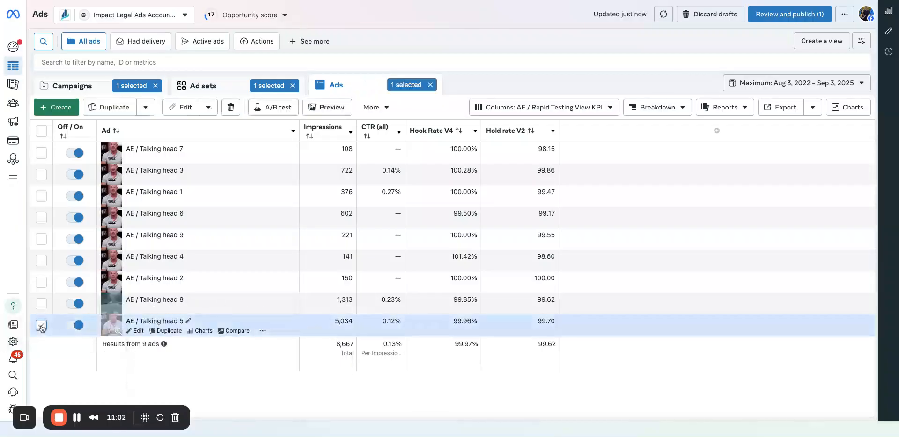
{"action": "left_click", "coordinate": [333, 107]}
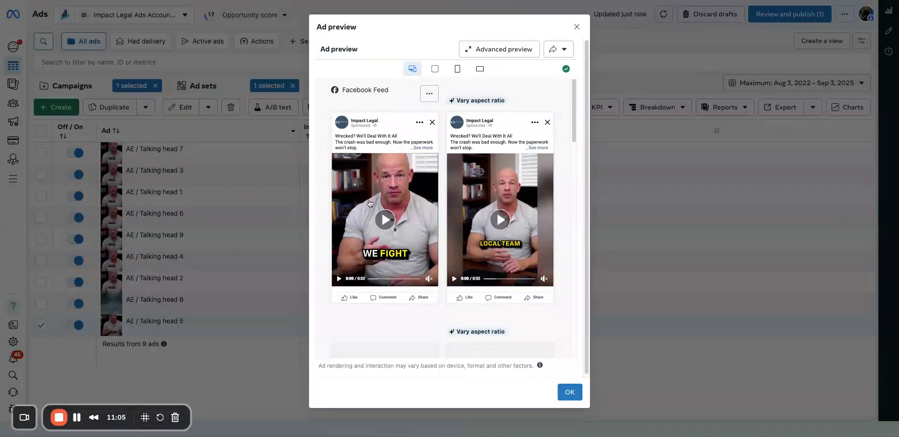
{"action": "left_click", "coordinate": [457, 68]}
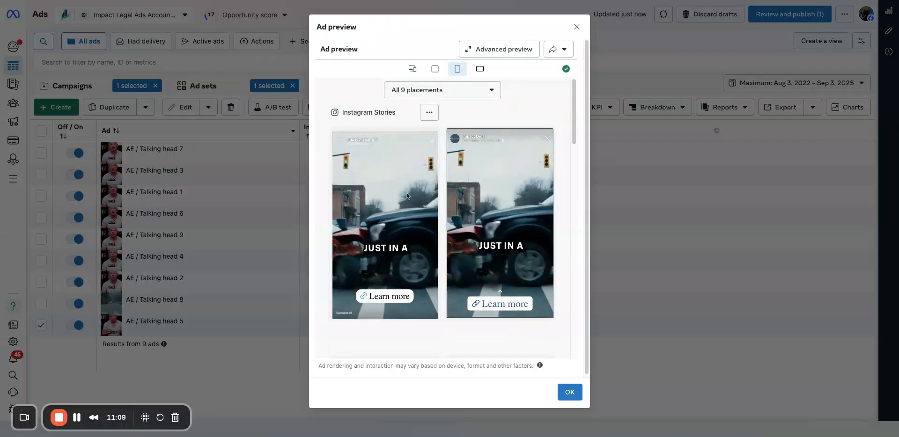
{"action": "left_click", "coordinate": [89, 368]}
Select AE / Talking head 8 instead of Talking head 5, preview its creative and close the preview.
{"action": "left_click", "coordinate": [42, 304]}
{"action": "left_click", "coordinate": [42, 326]}
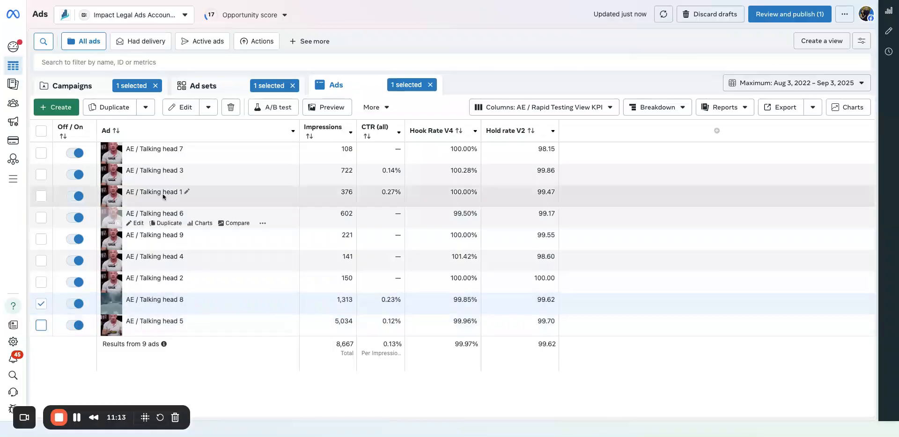
{"action": "left_click", "coordinate": [311, 109]}
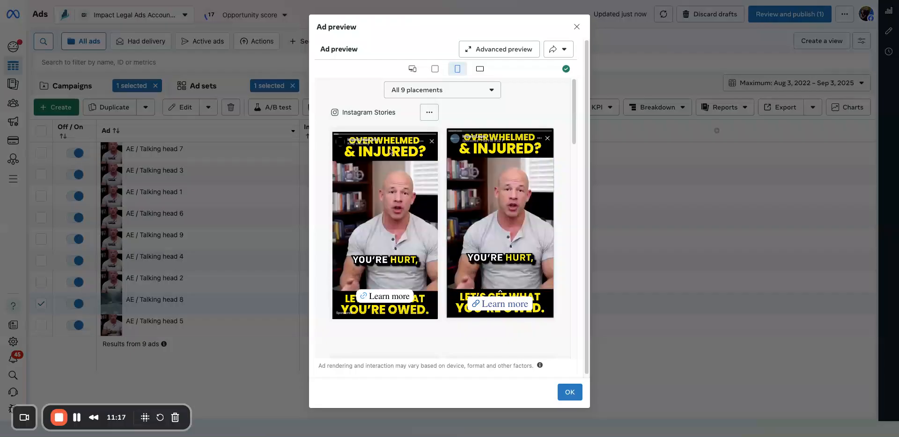
{"action": "left_click", "coordinate": [577, 26]}
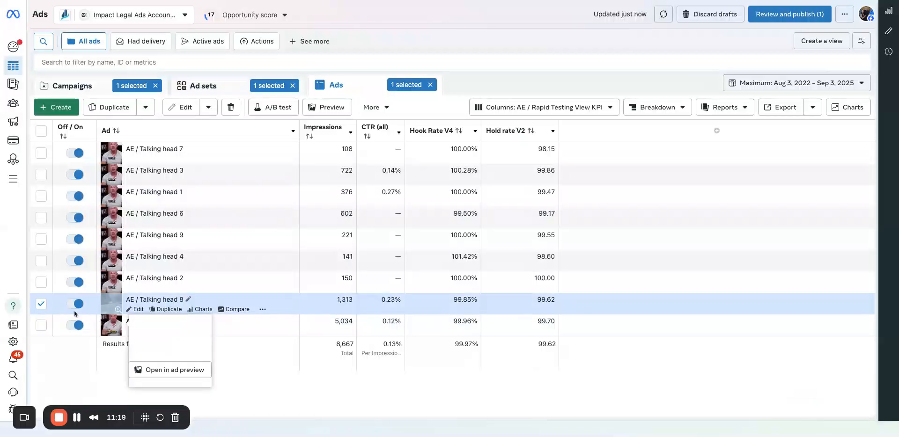
Preview the AE / Talking head 2 ad instead of Talking head 8, close the preview and leave the ad deselected.
{"action": "left_click", "coordinate": [42, 304]}
{"action": "left_click", "coordinate": [41, 282]}
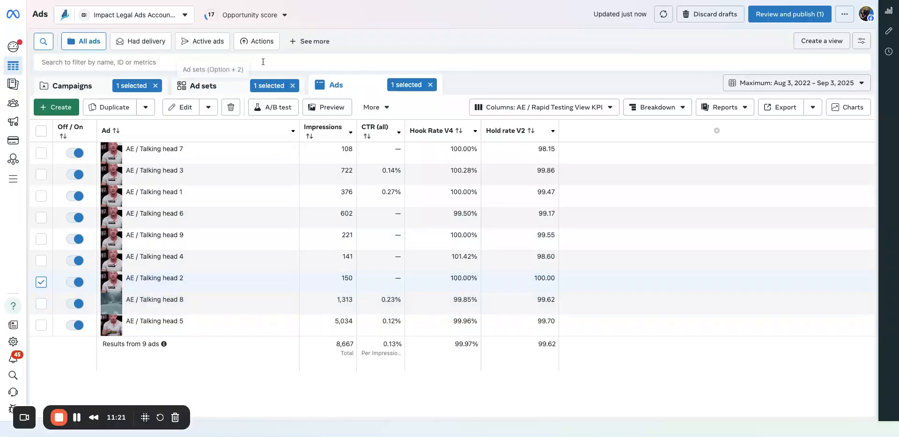
{"action": "left_click", "coordinate": [331, 106]}
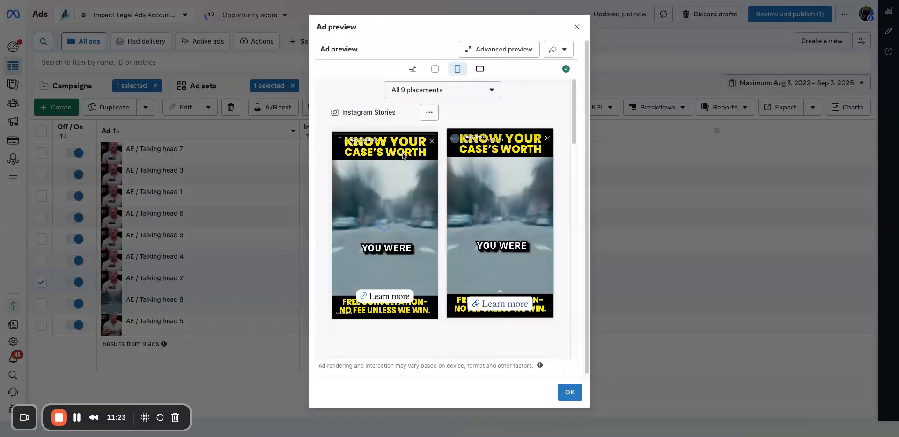
{"action": "left_click", "coordinate": [577, 26]}
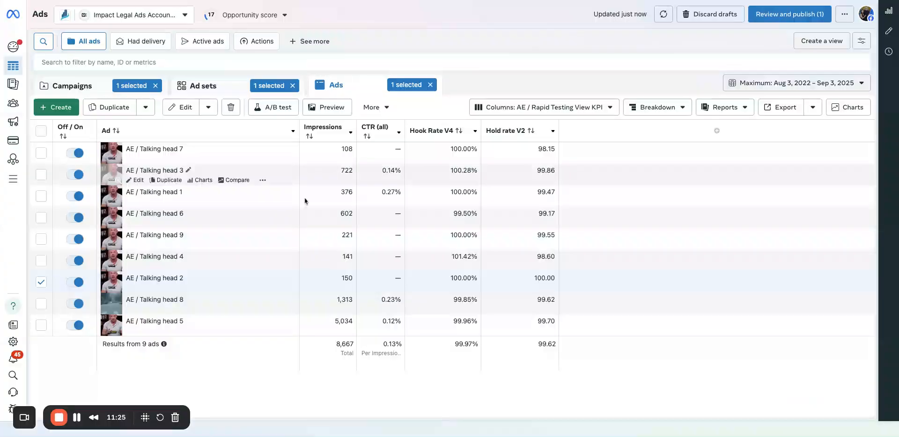
{"action": "left_click", "coordinate": [41, 283]}
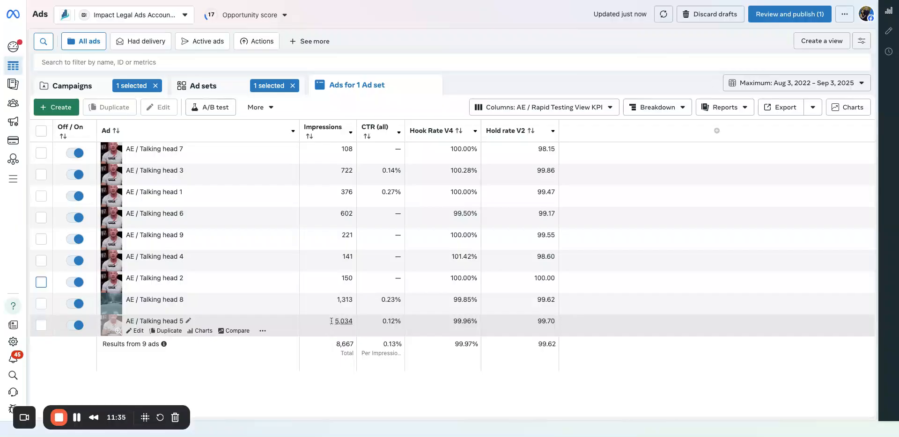
Go back to the campaigns, reopen AE / Rapid Testing and show the ads of AE / Text Overlay Video Test 07-17-2025.
{"action": "left_click", "coordinate": [232, 89]}
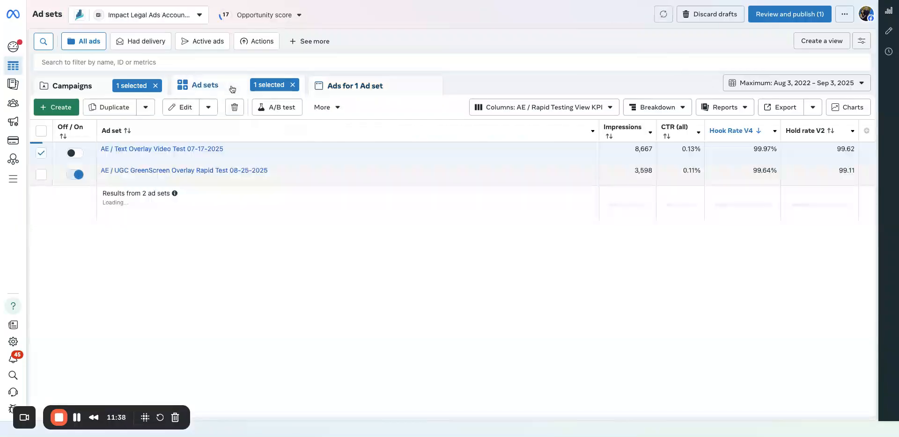
{"action": "left_click", "coordinate": [79, 89]}
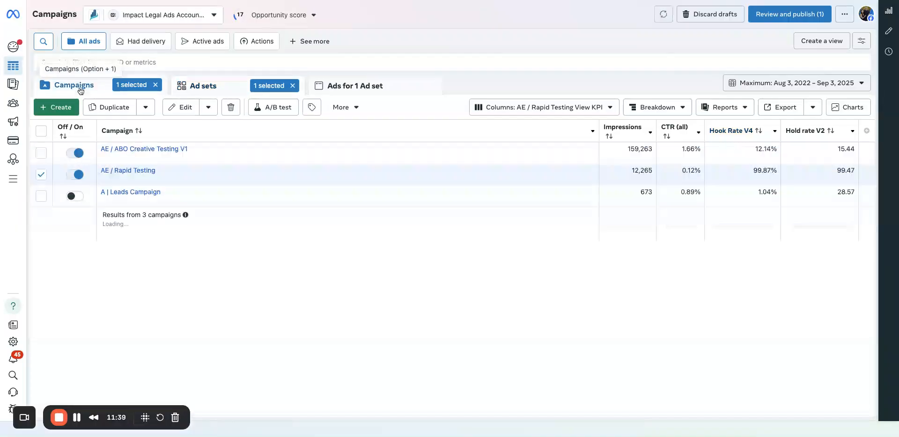
{"action": "left_click", "coordinate": [42, 177]}
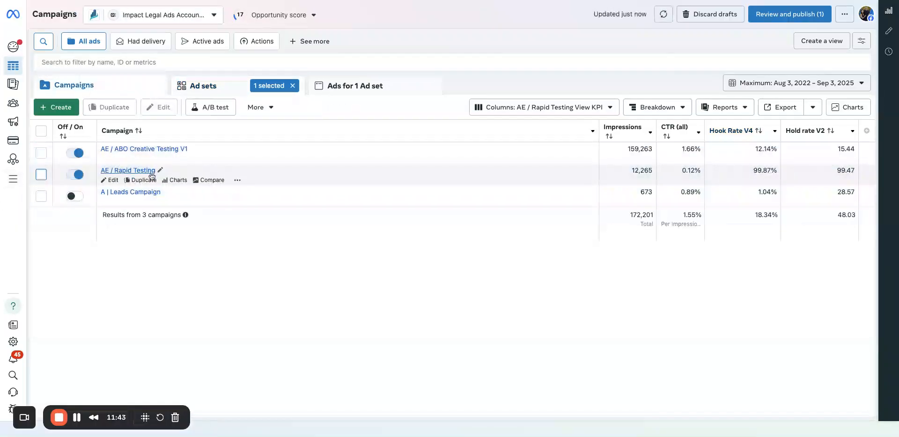
{"action": "left_click", "coordinate": [145, 171]}
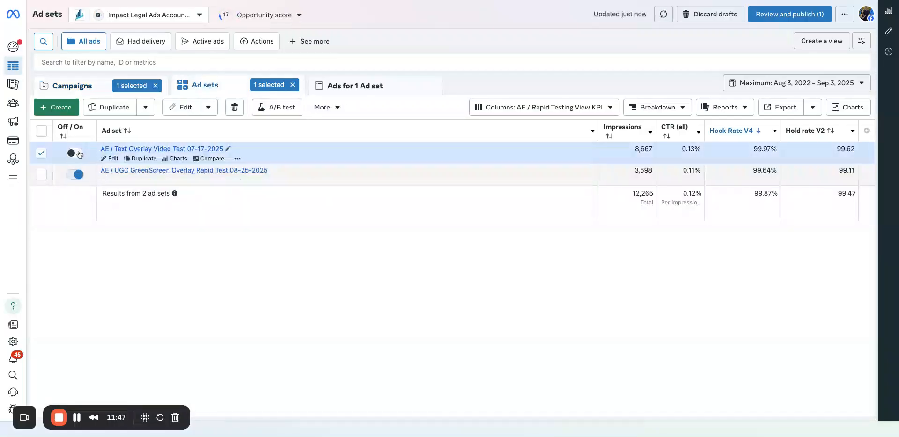
{"action": "left_click", "coordinate": [351, 86]}
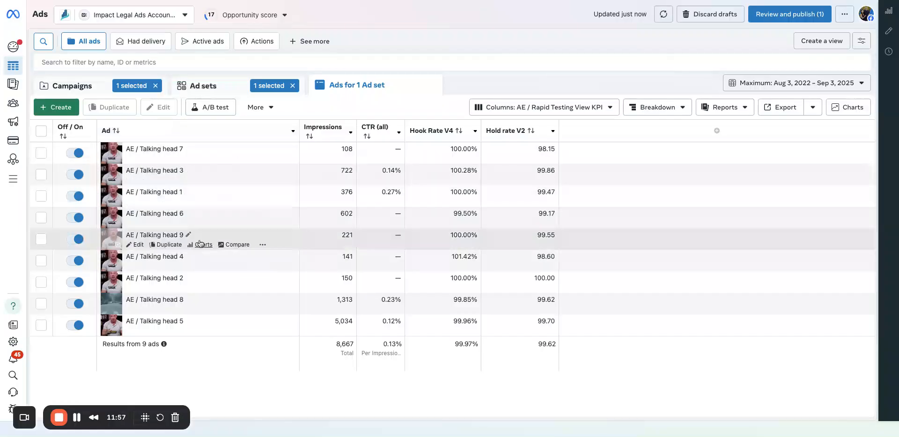
Select all the Talking head ads, view their results broken down by Text and remove that breakdown.
{"action": "left_click", "coordinate": [41, 131]}
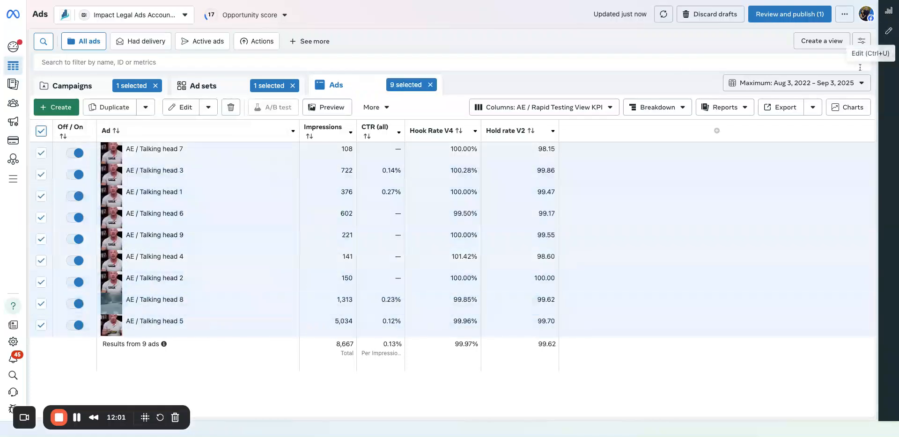
{"action": "left_click", "coordinate": [658, 108]}
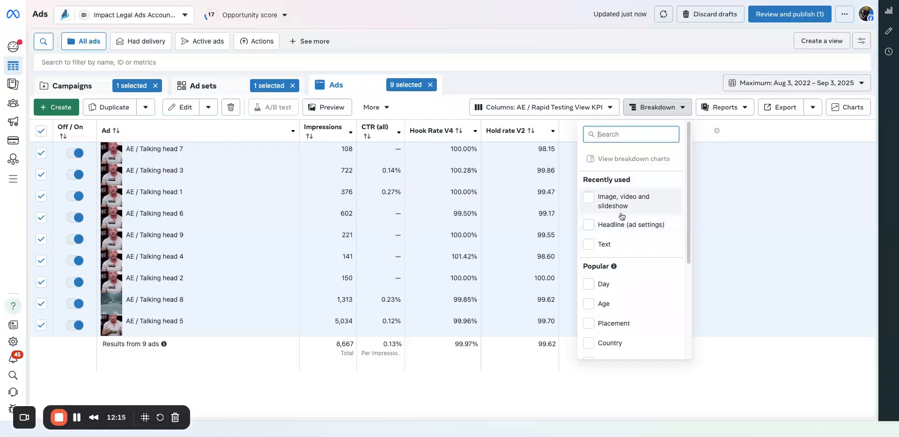
{"action": "left_click", "coordinate": [620, 244]}
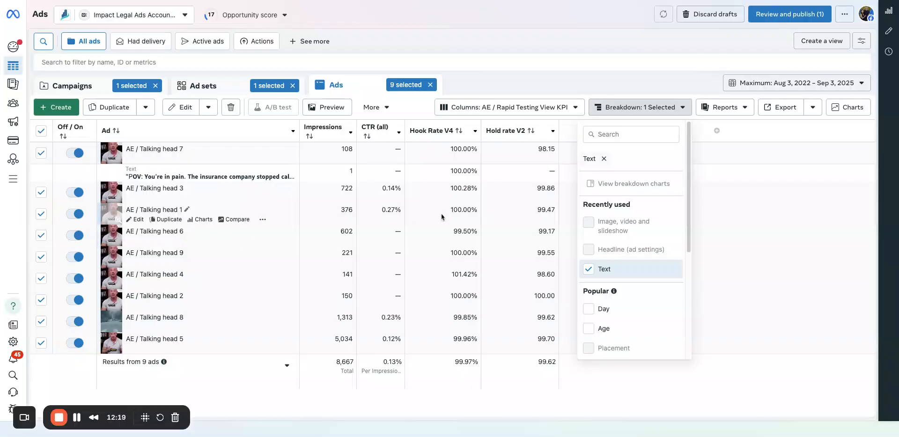
{"action": "left_click", "coordinate": [600, 268]}
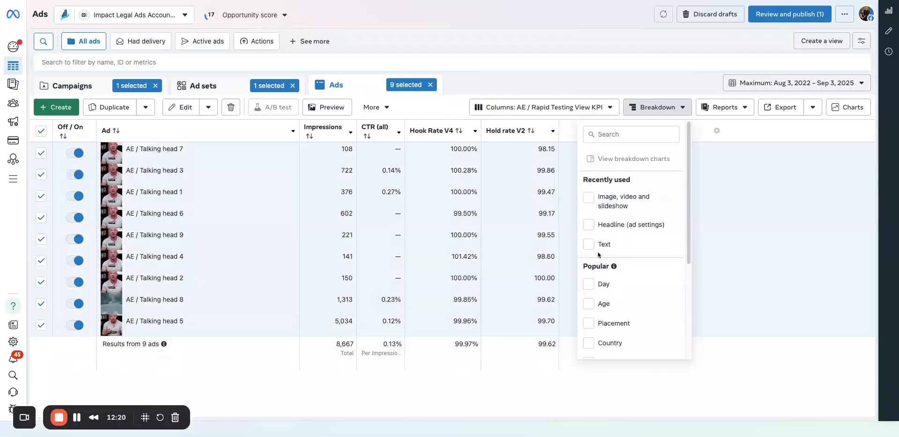
View the Talking head ads broken down by Headline (ad settings) and remove that breakdown.
{"action": "left_click", "coordinate": [602, 225]}
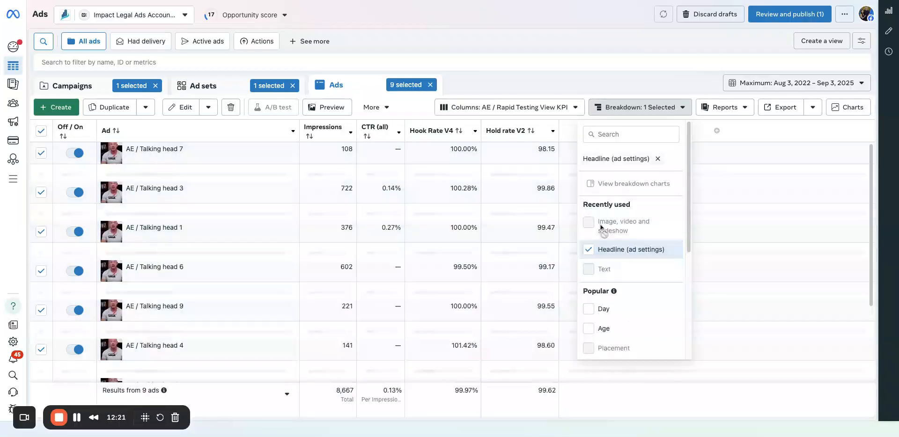
{"action": "left_click", "coordinate": [597, 251]}
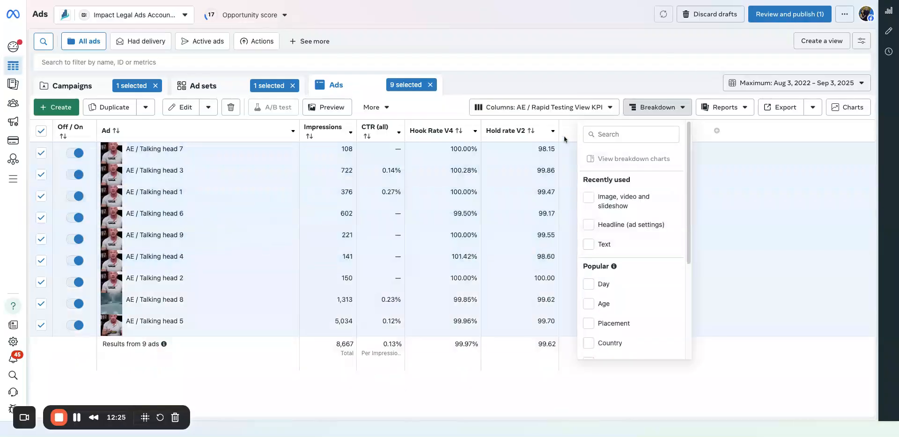
{"action": "left_click", "coordinate": [539, 85]}
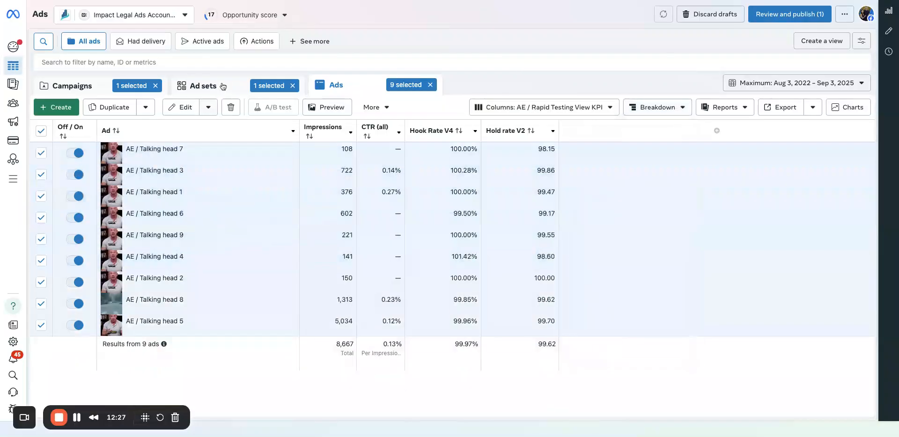
Open the ads of AE / UGC GreenScreen Overlay Rapid Test 08-25-2025 and break them down by Headline (ad settings).
{"action": "left_click", "coordinate": [201, 92]}
{"action": "left_click", "coordinate": [150, 173]}
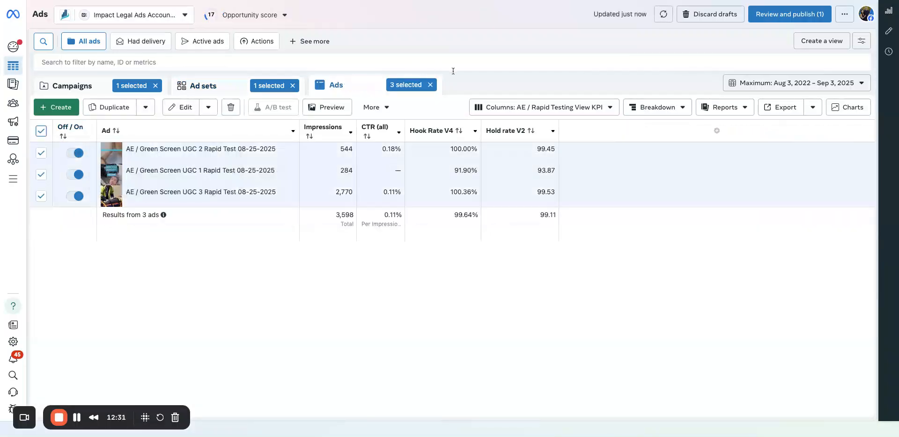
{"action": "left_click", "coordinate": [668, 106]}
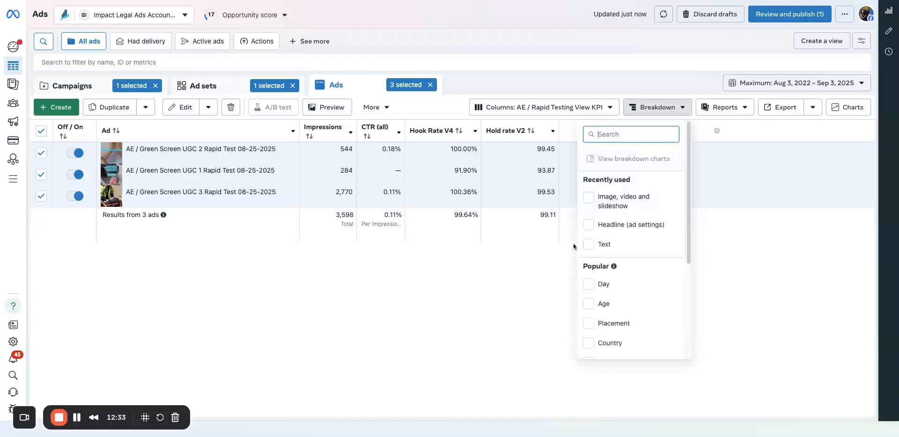
{"action": "left_click", "coordinate": [589, 224]}
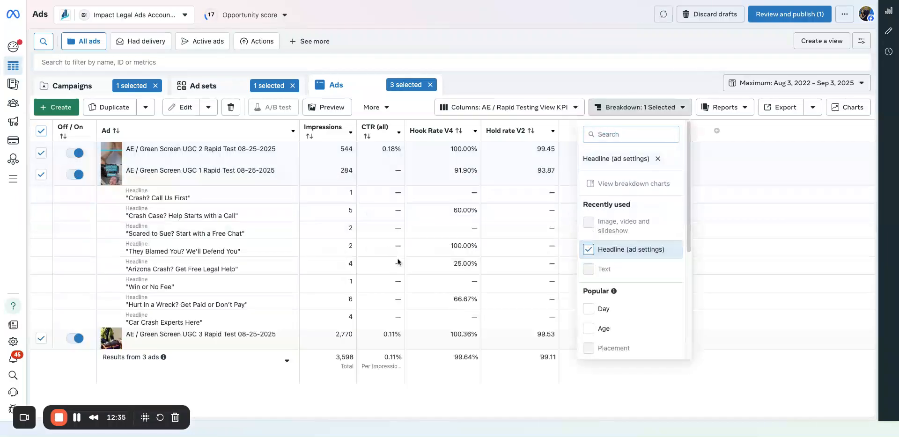
{"action": "left_click", "coordinate": [484, 82]}
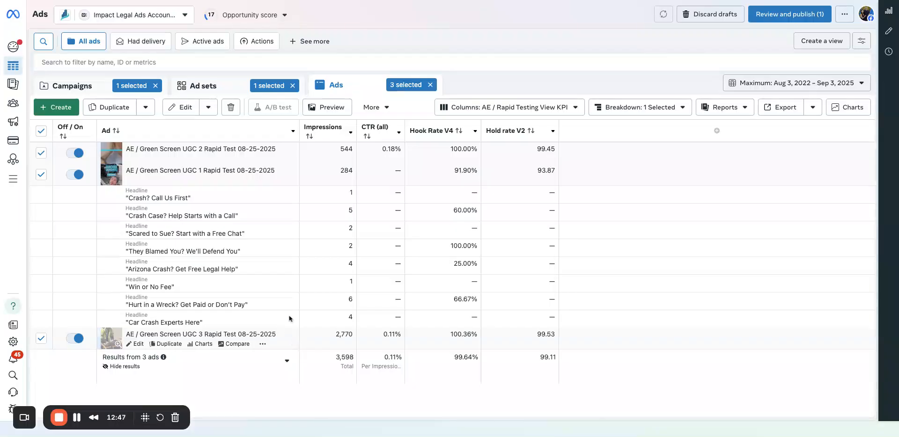
Return to the ad sets of AE / Rapid Testing and remove the Headline (ad settings) breakdown.
{"action": "left_click", "coordinate": [220, 93]}
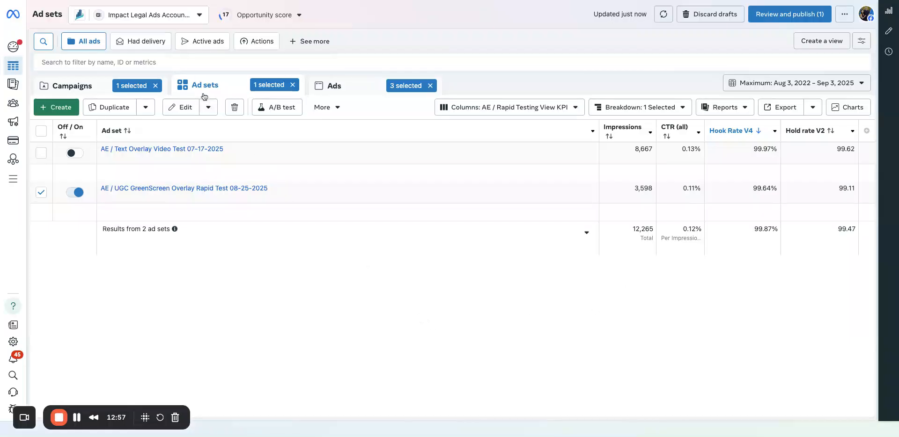
{"action": "left_click", "coordinate": [637, 107]}
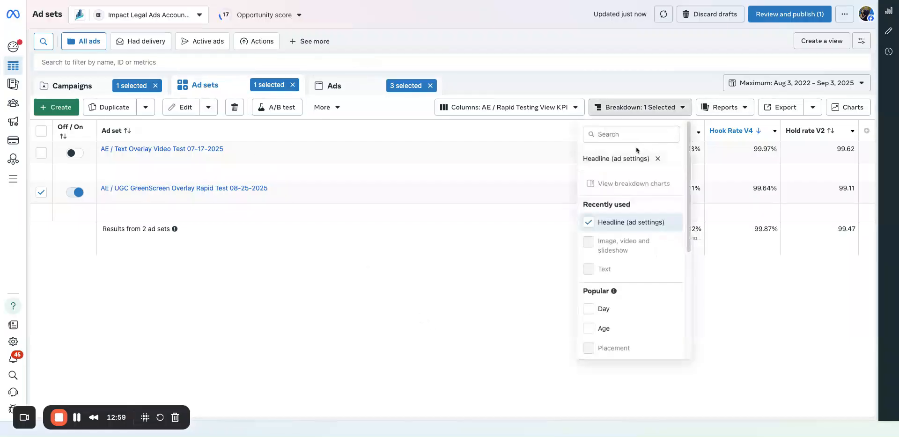
{"action": "left_click", "coordinate": [588, 222]}
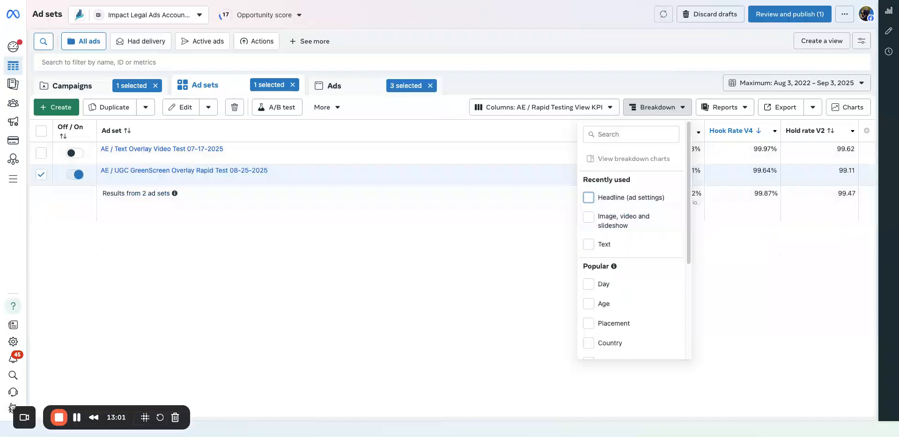
{"action": "left_click", "coordinate": [300, 287]}
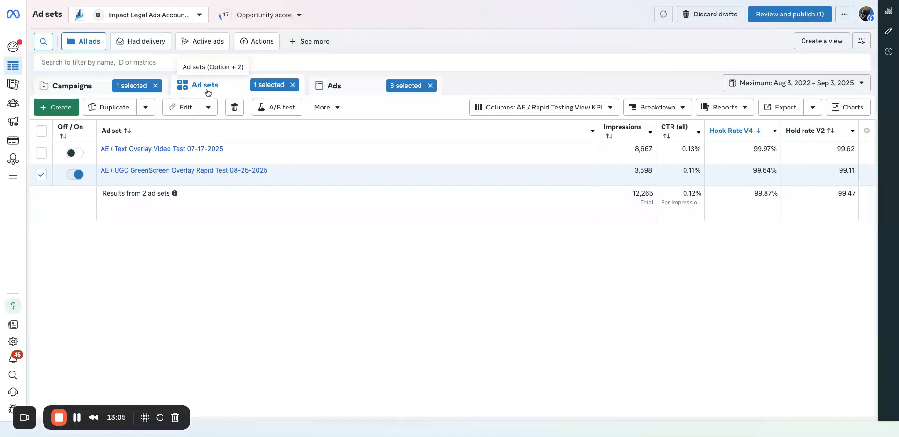
Clear the ad set, ad and campaign selections and open the ad sets of the AE / ABO Creative Testing V1 campaign.
{"action": "left_click", "coordinate": [108, 85]}
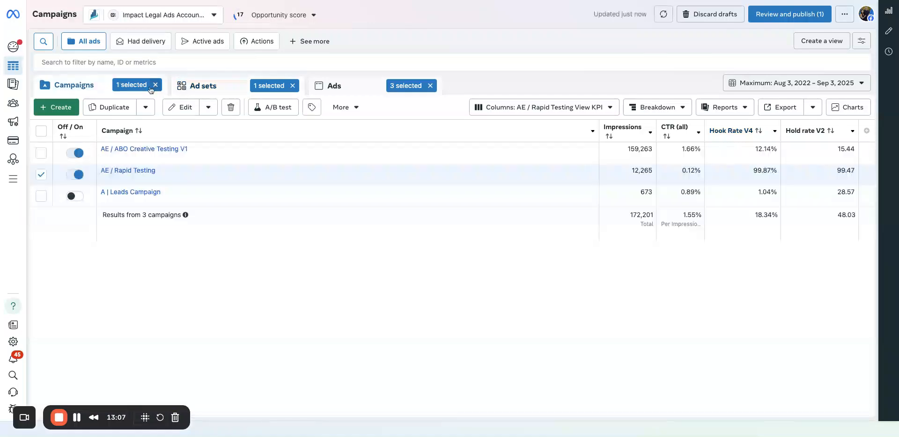
{"action": "left_click", "coordinate": [293, 86]}
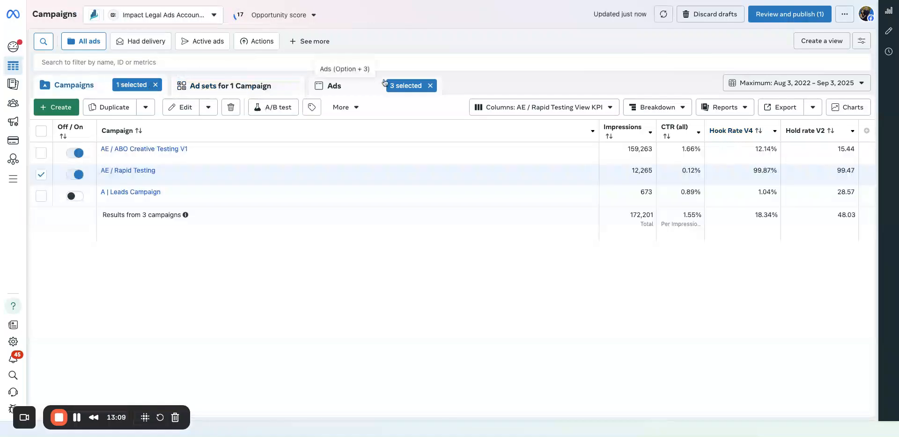
{"action": "left_click", "coordinate": [430, 86]}
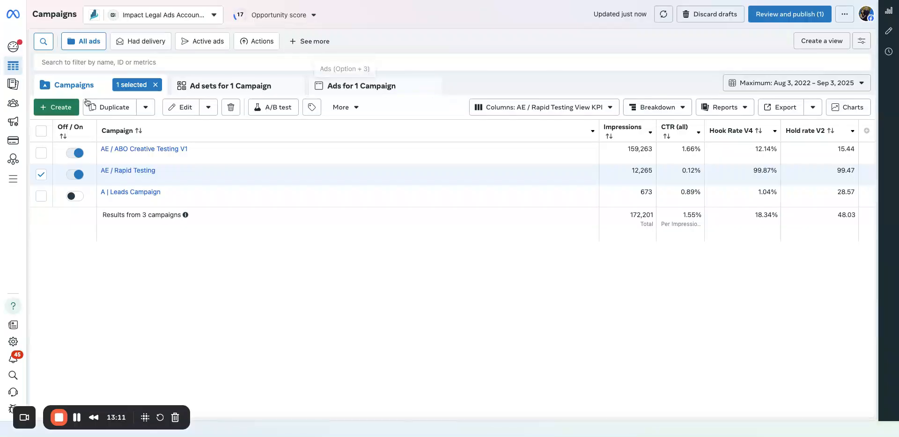
{"action": "left_click", "coordinate": [155, 85]}
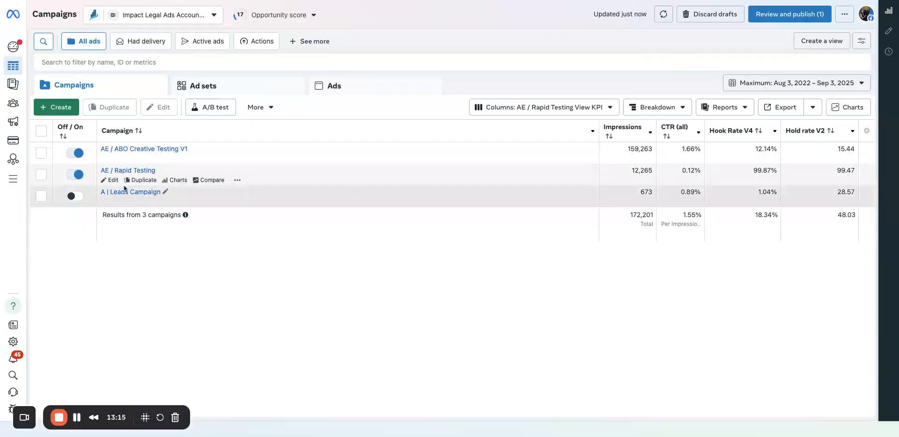
{"action": "left_click", "coordinate": [125, 150]}
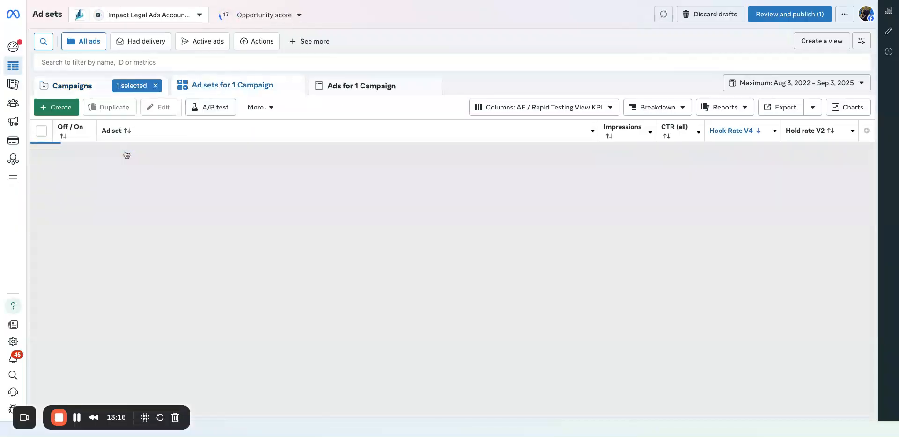
Return to the campaigns list, clear the AE / ABO Creative Testing V1 selection and fit the Campaign column to its contents.
{"action": "scroll", "coordinate": [140, 191], "scroll_direction": "down", "scroll_amount": 3}
{"action": "scroll", "coordinate": [140, 189], "scroll_direction": "up", "scroll_amount": 3}
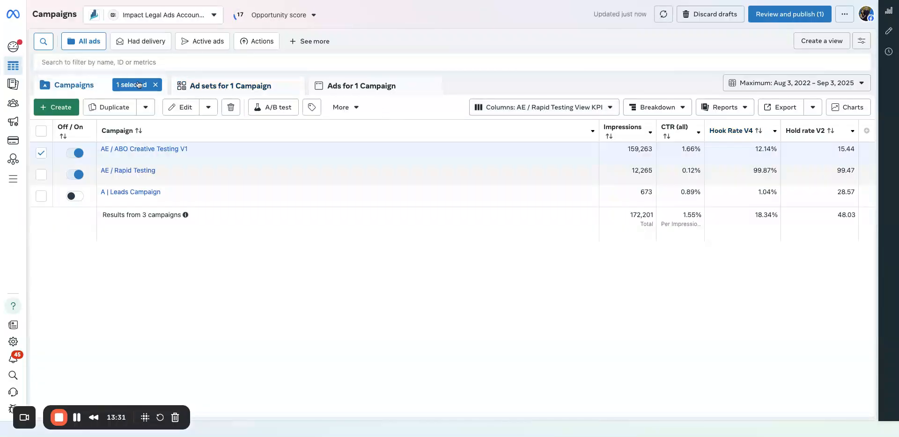
{"action": "left_click", "coordinate": [155, 85]}
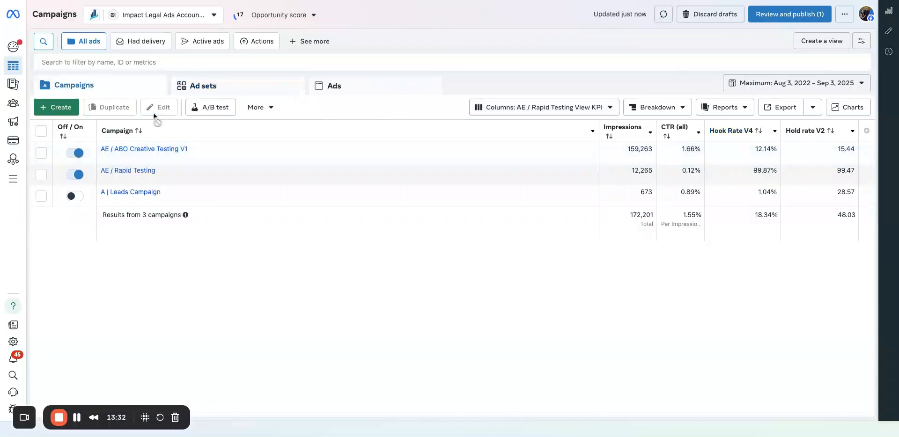
{"action": "double_click", "coordinate": [598, 126]}
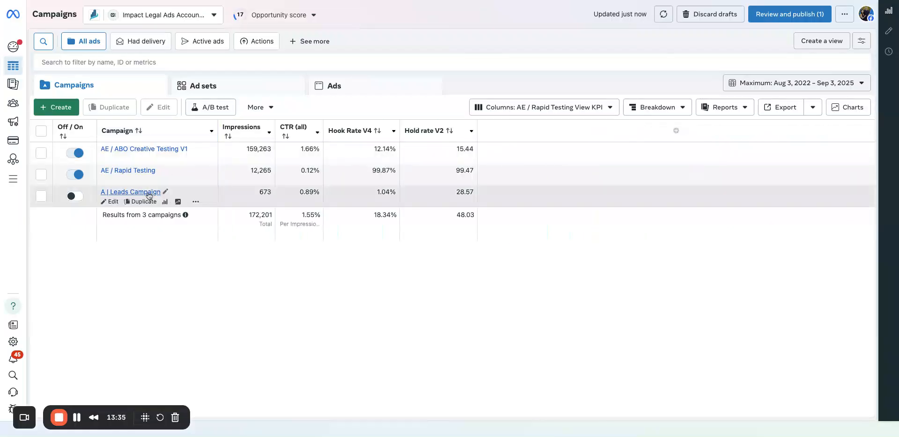
{"action": "left_click", "coordinate": [525, 114]}
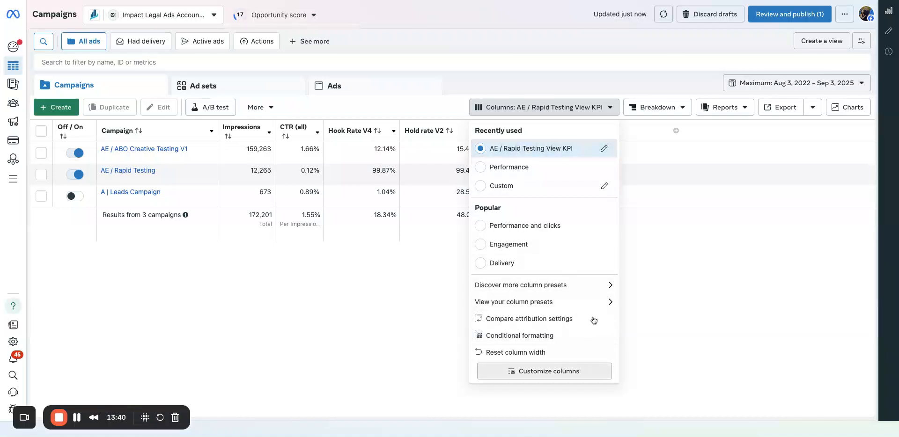
{"action": "left_click", "coordinate": [604, 149]}
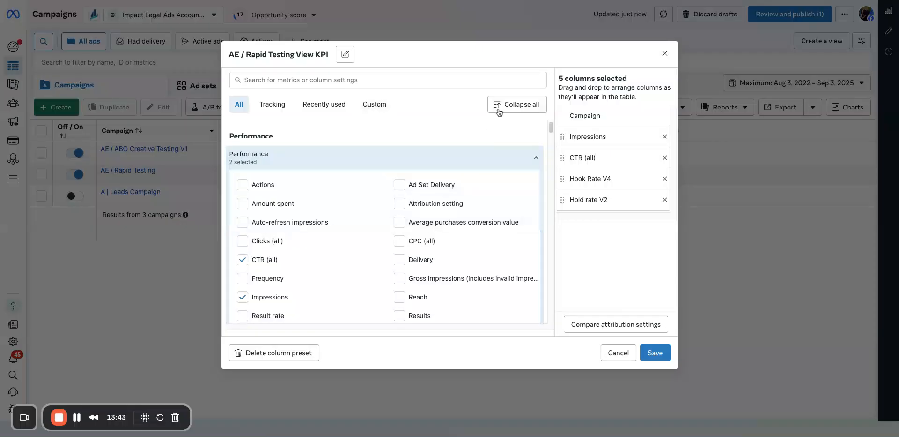
{"action": "left_click", "coordinate": [442, 75]}
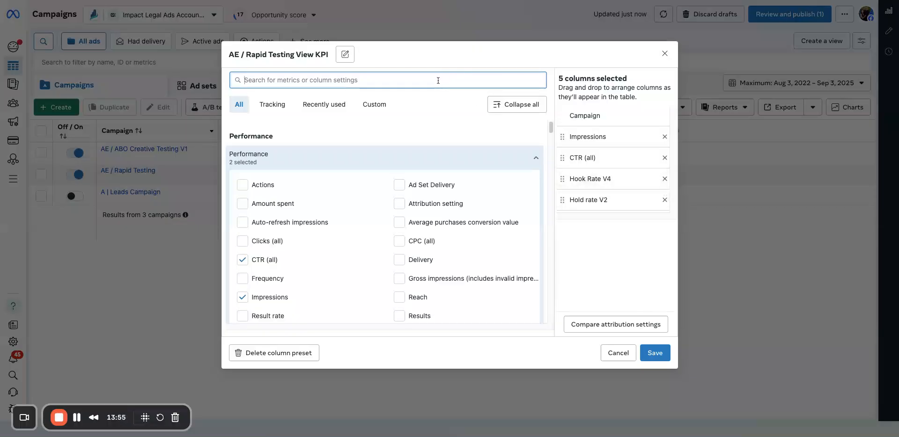
{"action": "type", "text": "results"}
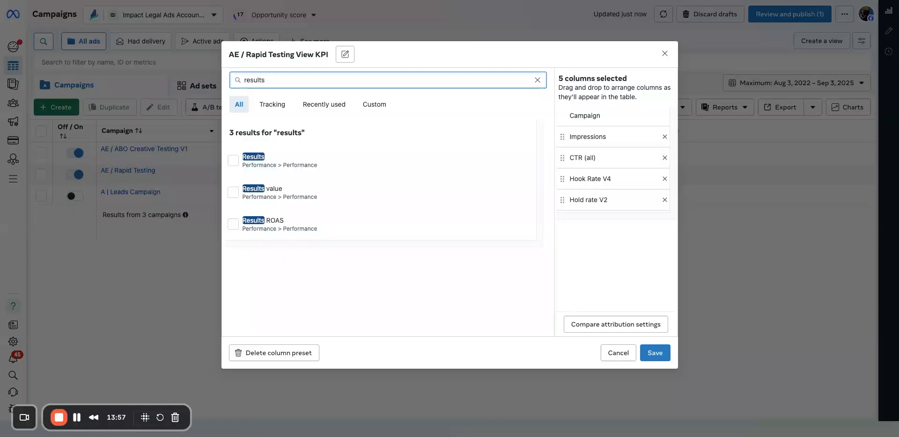
{"action": "left_click", "coordinate": [255, 172]}
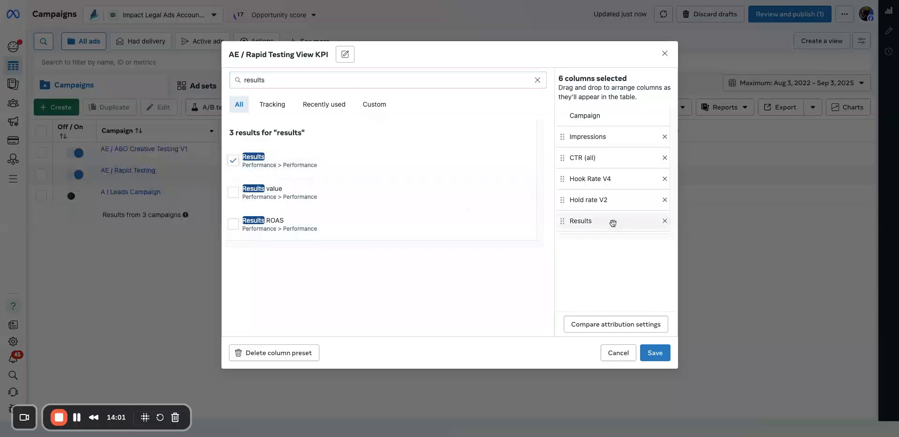
{"action": "left_click_drag", "start_coordinate": [613, 223], "coordinate": [609, 137]}
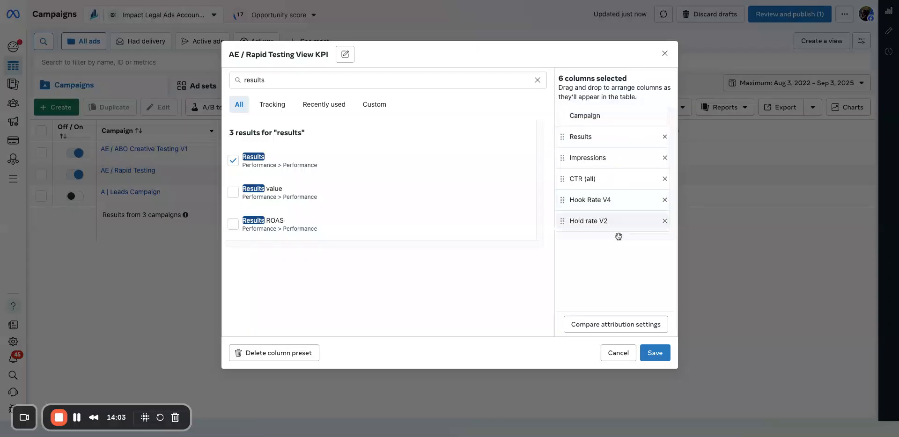
{"action": "left_click", "coordinate": [617, 350]}
{"action": "left_click", "coordinate": [579, 111]}
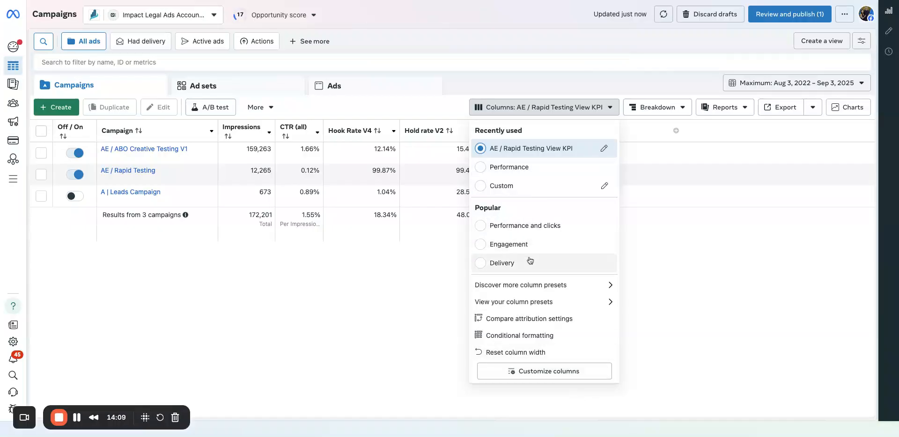
{"action": "left_click", "coordinate": [565, 372]}
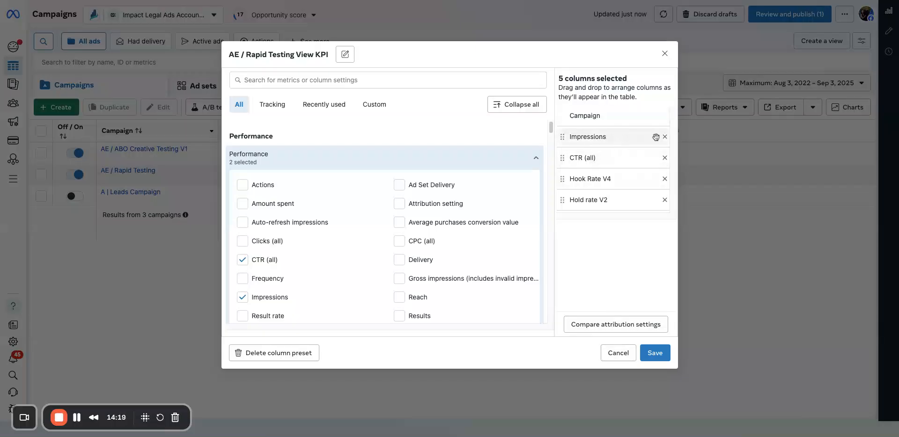
{"action": "left_click", "coordinate": [664, 54]}
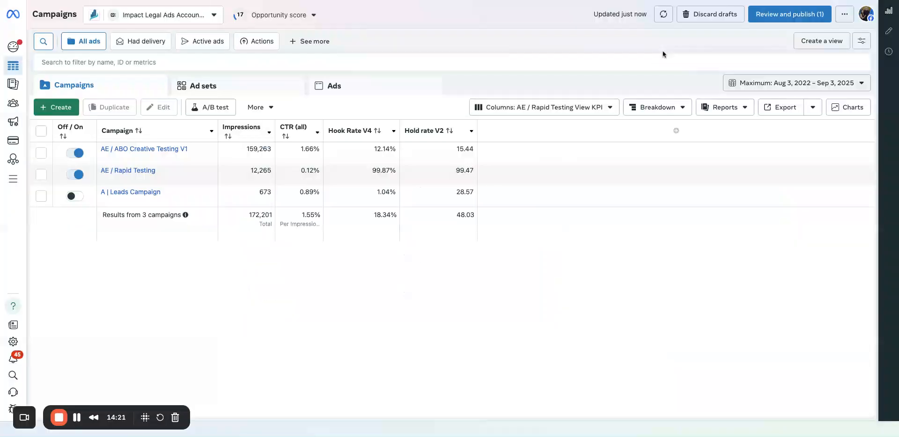
Open the column customization and remove Impressions, CTR (all), Hook Rate V4 and Hold rate V2 from the selected columns.
{"action": "left_click", "coordinate": [587, 109]}
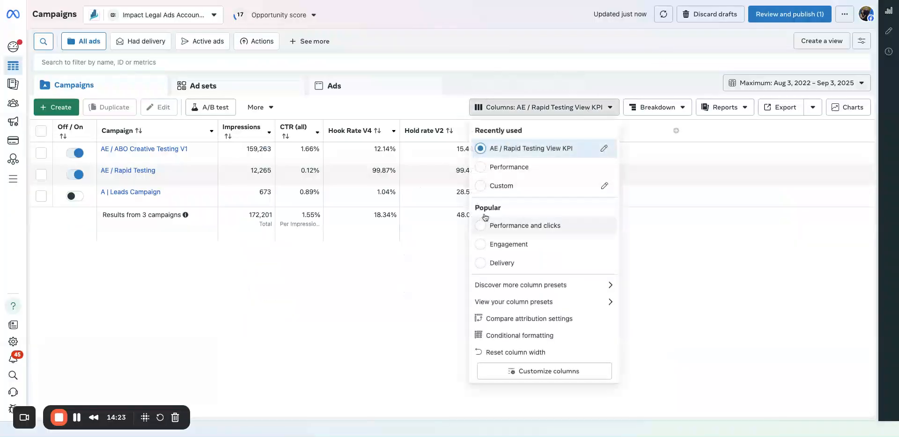
{"action": "left_click", "coordinate": [605, 187]}
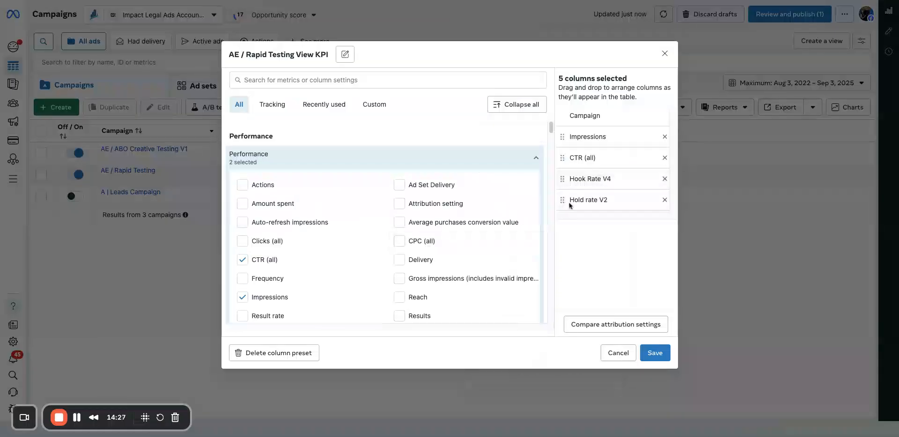
{"action": "left_click", "coordinate": [665, 137]}
{"action": "left_click", "coordinate": [665, 137]}
{"action": "left_click", "coordinate": [665, 137]}
{"action": "left_click", "coordinate": [665, 137]}
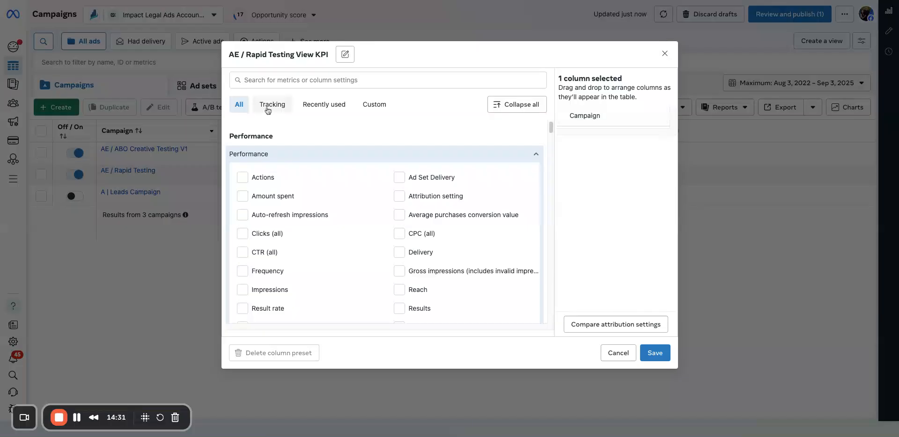
Find the Impressions metric and add it as a column.
{"action": "left_click", "coordinate": [269, 80]}
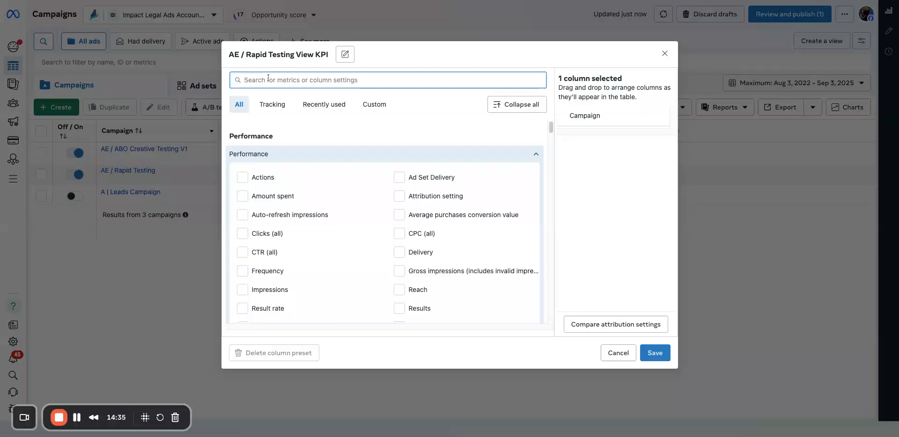
{"action": "type", "text": "impre"}
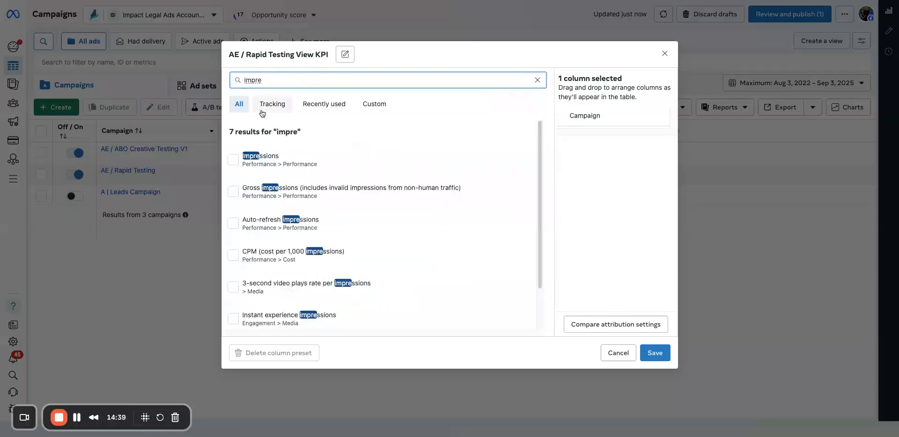
{"action": "left_click", "coordinate": [283, 173]}
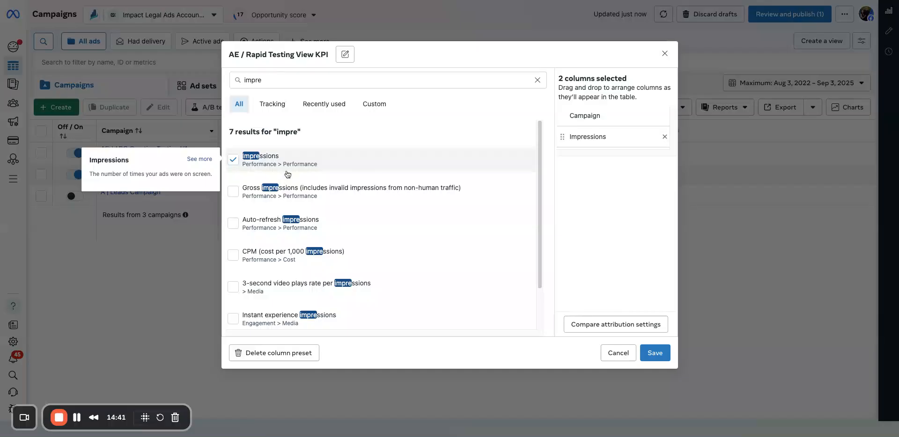
Search the metrics for "click" and add Clicks (all) as a column.
{"action": "double_click", "coordinate": [324, 81]}
{"action": "left_click", "coordinate": [323, 81]}
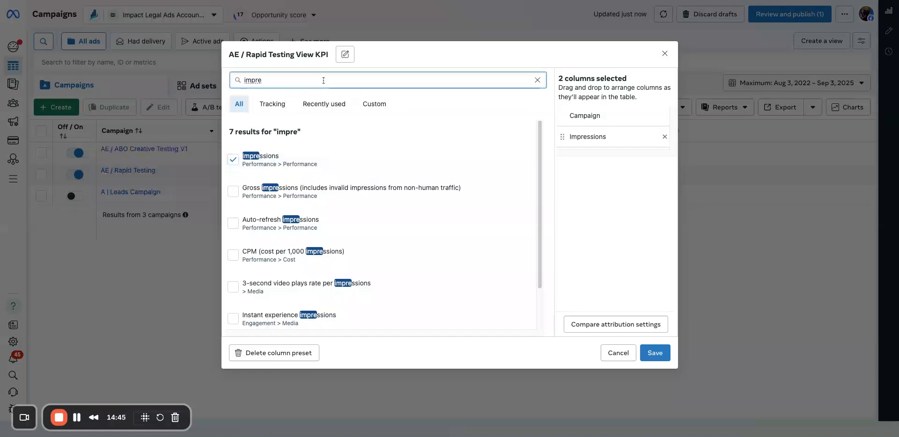
{"action": "type", "text": "ct"}
{"action": "key", "text": "BackSpace"}
{"action": "key", "text": "BackSpace"}
{"action": "key", "text": "BackSpace"}
{"action": "key", "text": "BackSpace"}
{"action": "key", "text": "BackSpace"}
{"action": "key", "text": "BackSpace"}
{"action": "key", "text": "BackSpace"}
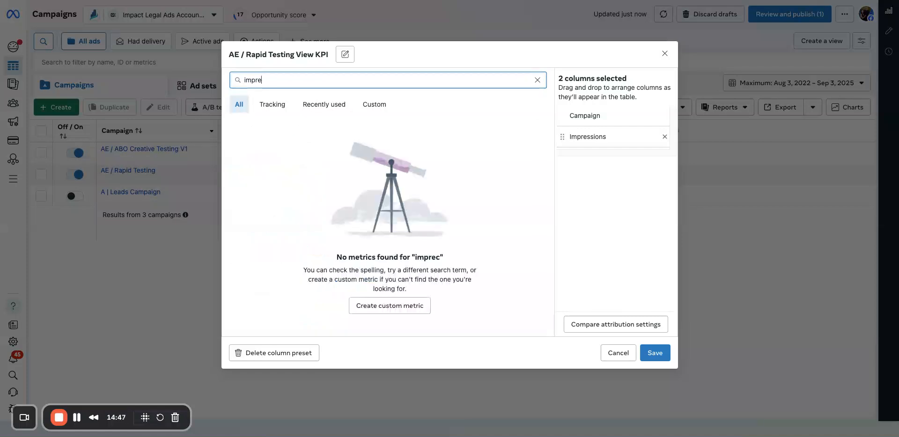
{"action": "type", "text": "click"}
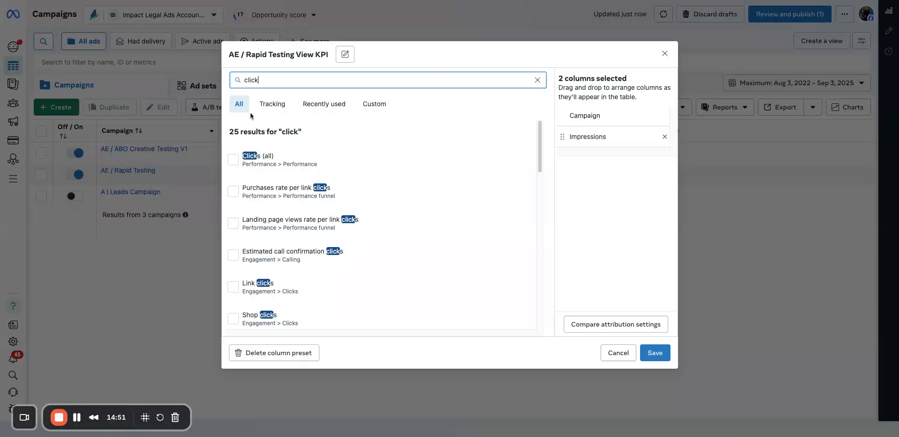
{"action": "left_click", "coordinate": [234, 159]}
Search the available metrics for "lead" and "form", then clear the search.
{"action": "double_click", "coordinate": [275, 81]}
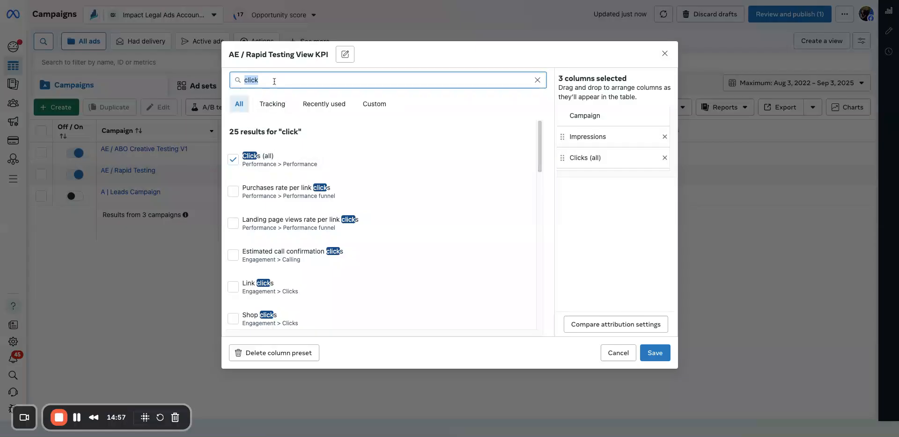
{"action": "type", "text": "lead"}
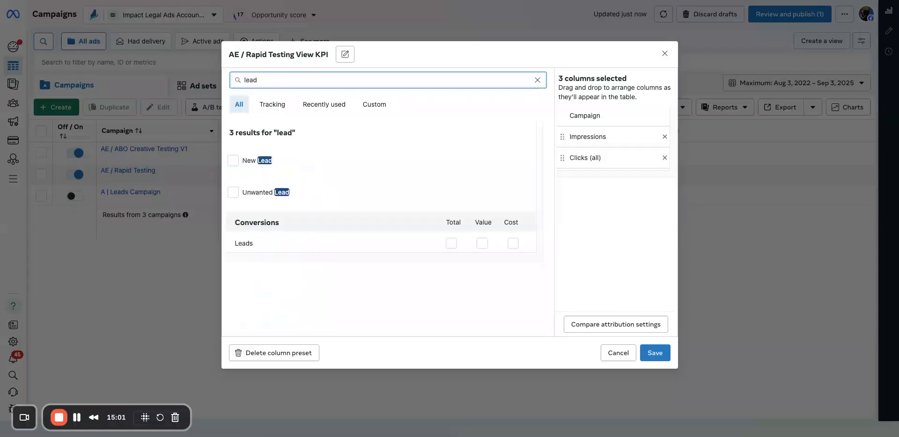
{"action": "key", "text": "BackSpace"}
{"action": "key", "text": "BackSpace"}
{"action": "key", "text": "BackSpace"}
{"action": "key", "text": "BackSpace"}
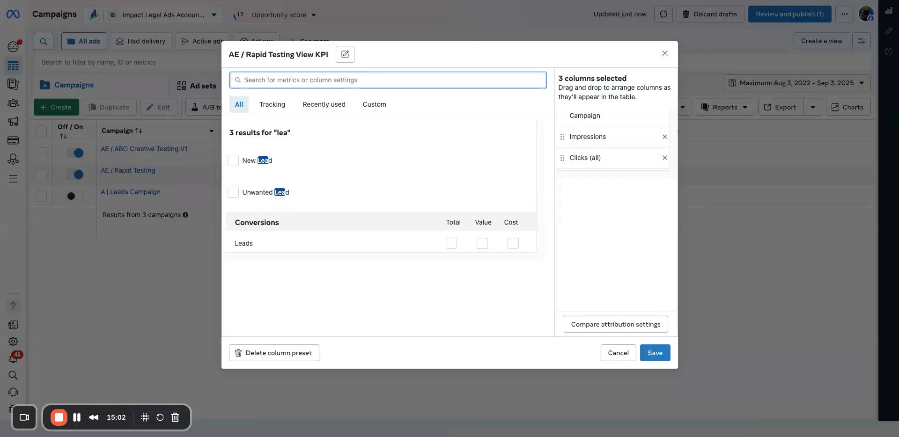
{"action": "type", "text": "form"}
{"action": "key", "text": "BackSpace"}
{"action": "key", "text": "BackSpace"}
{"action": "key", "text": "BackSpace"}
{"action": "key", "text": "BackSpace"}
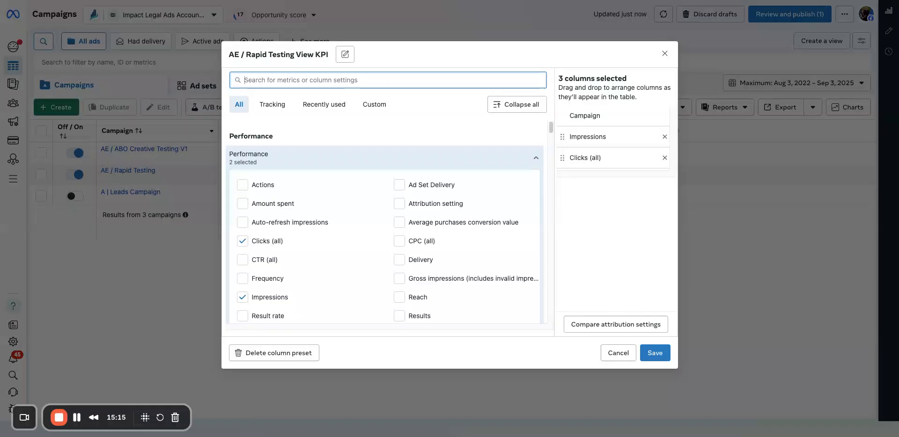
Add the Results and Cost per result metrics to the selected columns.
{"action": "type", "text": "re"}
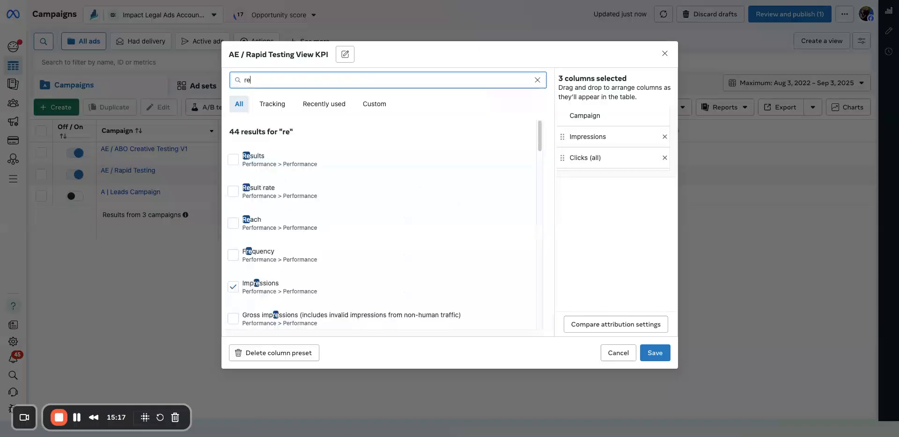
{"action": "type", "text": "sult"}
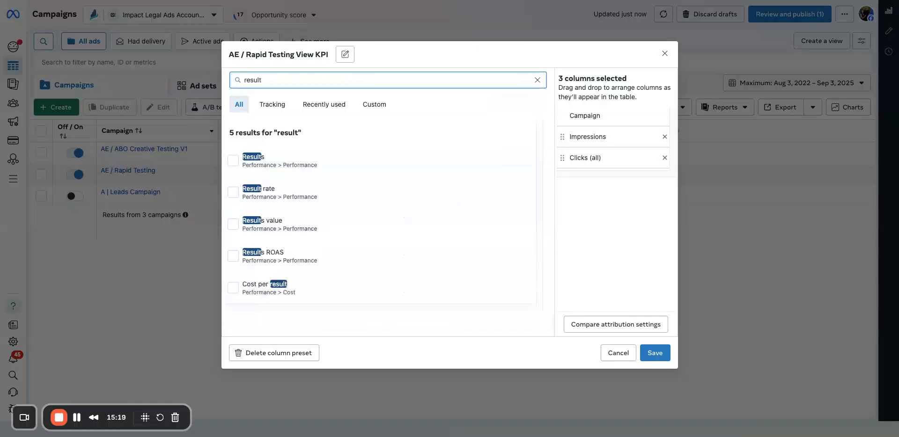
{"action": "left_click", "coordinate": [268, 157]}
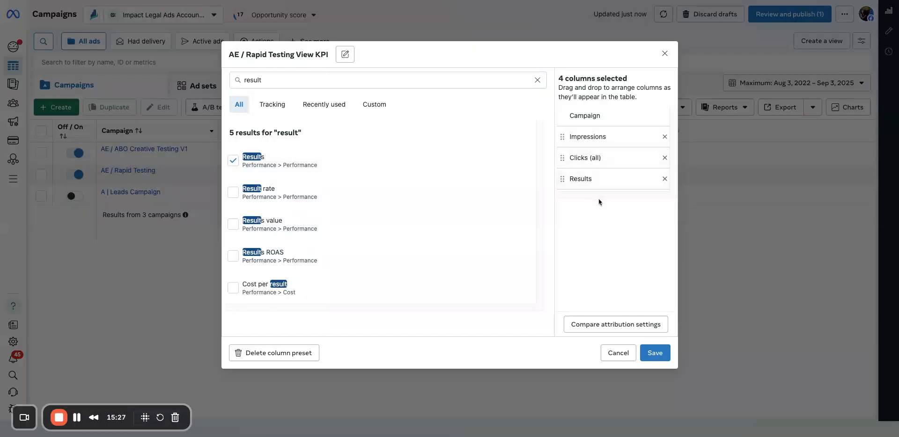
{"action": "triple_click", "coordinate": [333, 77]}
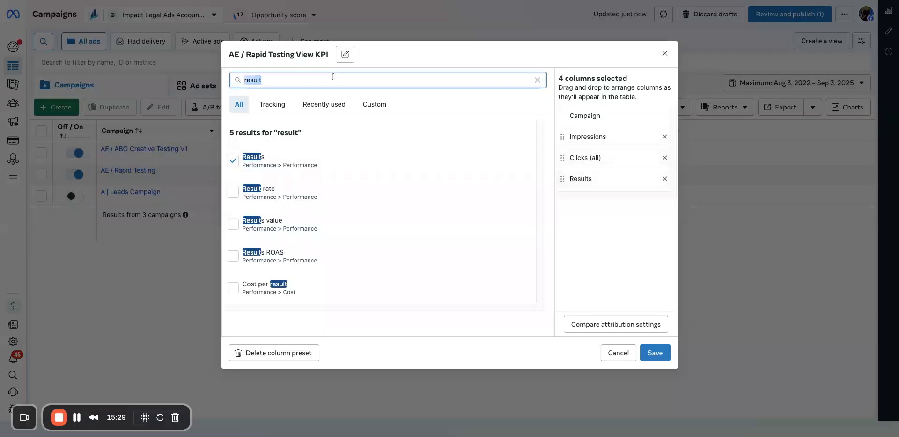
{"action": "type", "text": "cost"}
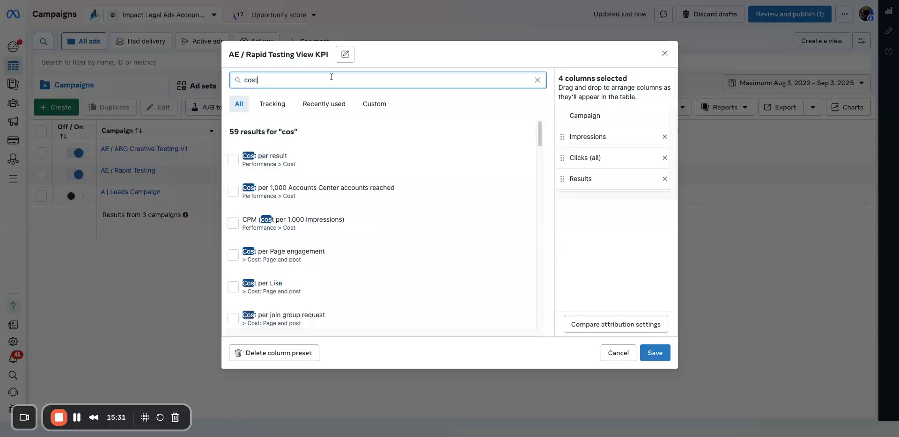
{"action": "left_click", "coordinate": [309, 159]}
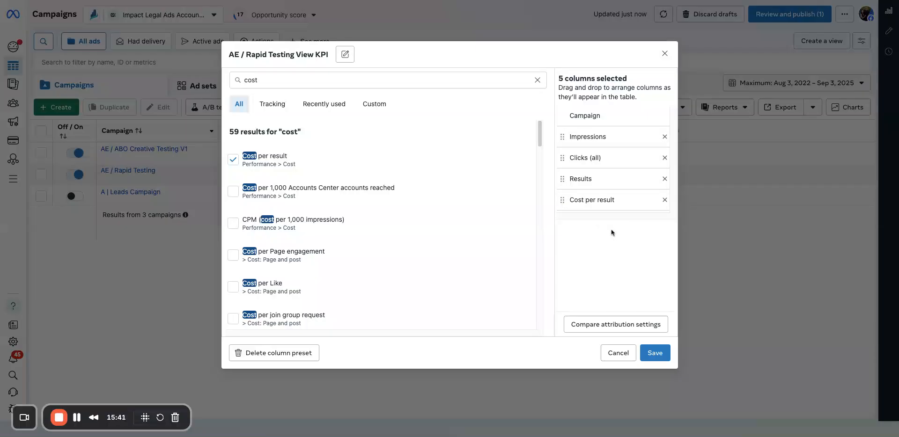
Search the metrics for "spend", then find Budget and add it as a column.
{"action": "triple_click", "coordinate": [407, 78]}
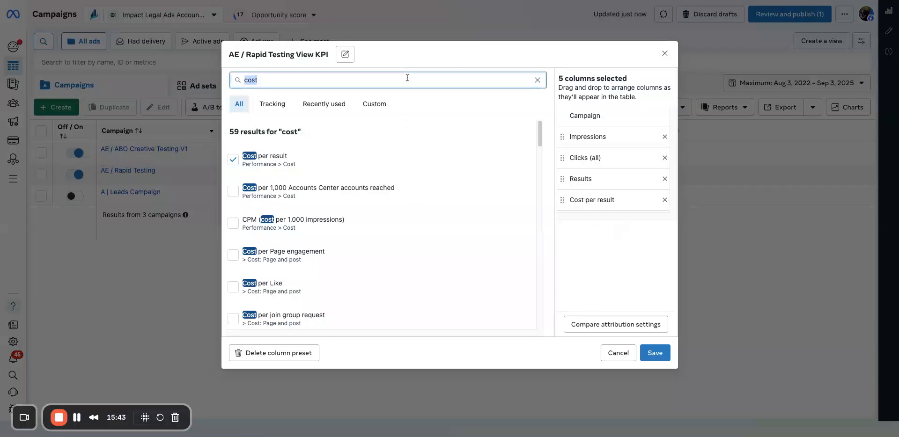
{"action": "type", "text": "spend"}
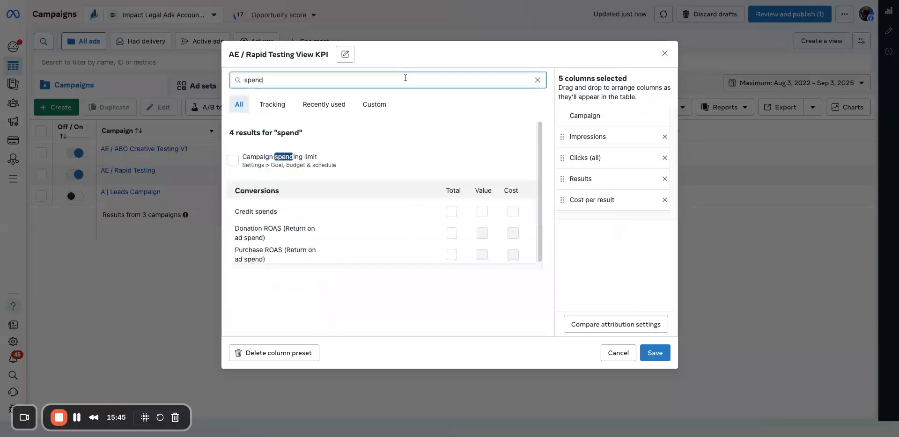
{"action": "triple_click", "coordinate": [314, 82]}
{"action": "type", "text": "bu"}
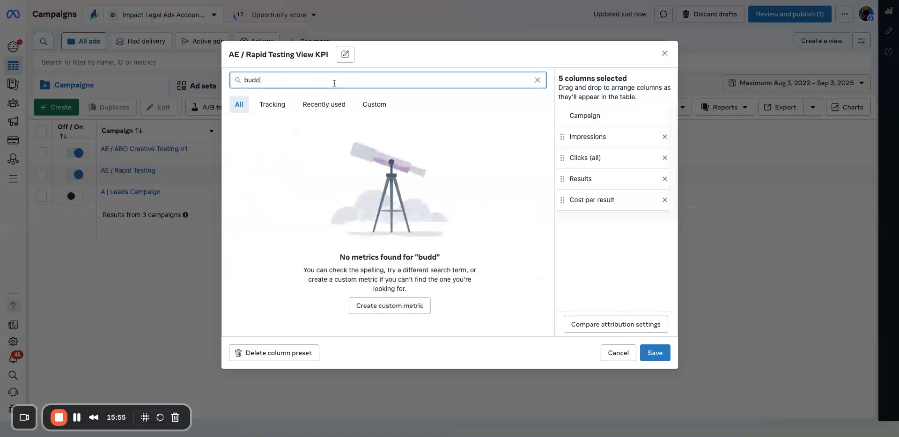
{"action": "type", "text": "dget"}
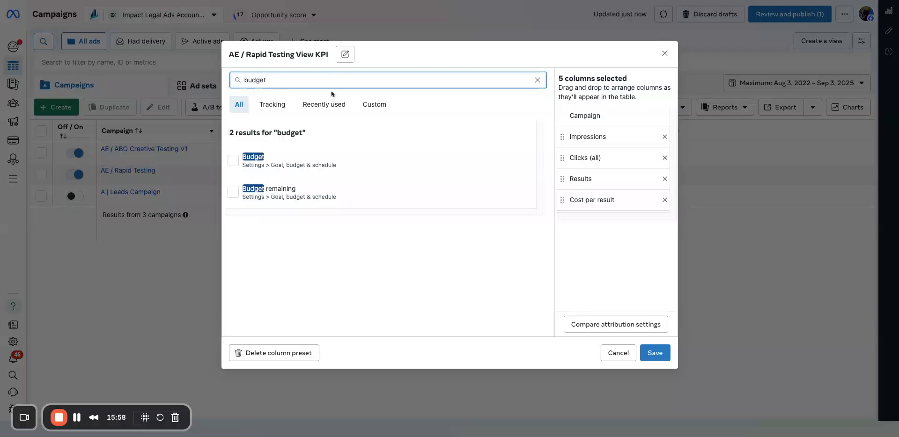
{"action": "left_click", "coordinate": [315, 158]}
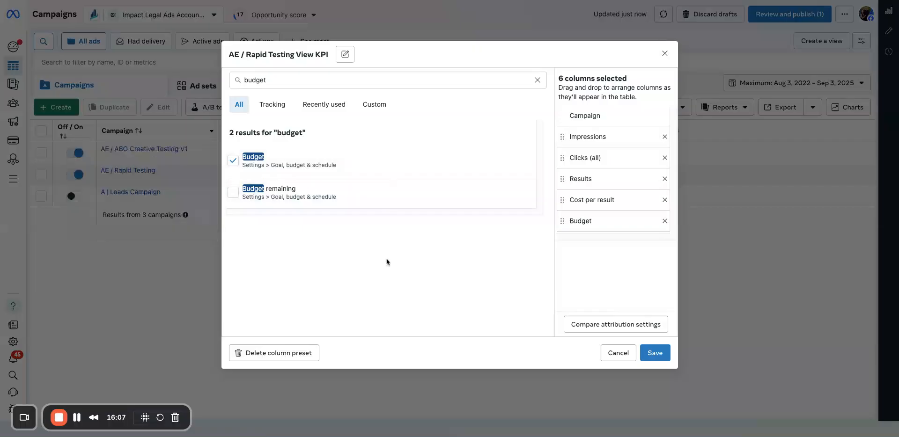
Permanently delete the AE / Rapid Testing View KPI column preset.
{"action": "left_click", "coordinate": [310, 353]}
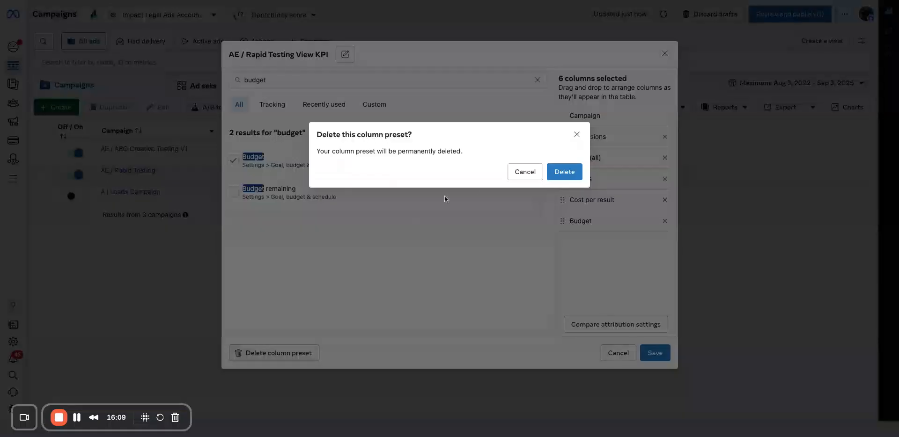
{"action": "left_click", "coordinate": [564, 172]}
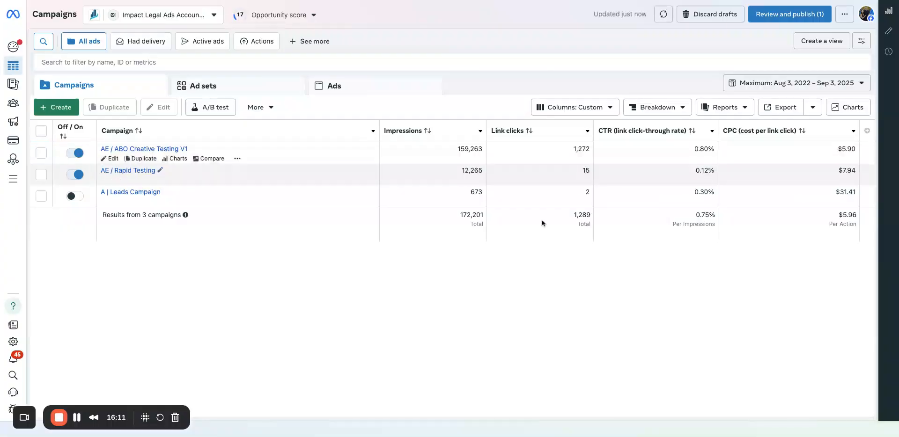
{"action": "left_click", "coordinate": [604, 110]}
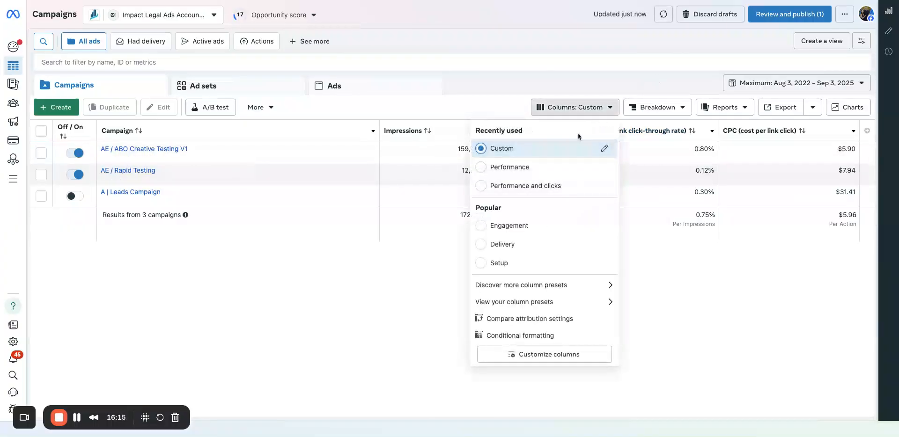
{"action": "left_click", "coordinate": [325, 322]}
Edit the Custom column set and remove CTR (link click-through rate) and CPC (cost per link click).
{"action": "left_click", "coordinate": [575, 107]}
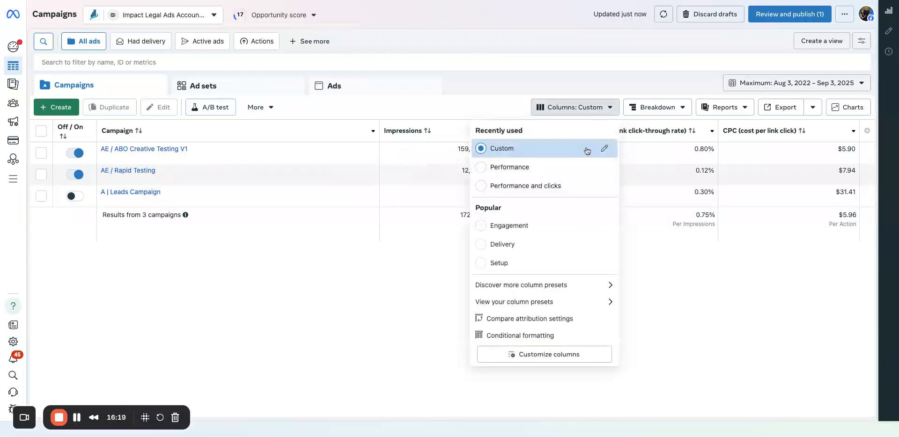
{"action": "left_click", "coordinate": [603, 148]}
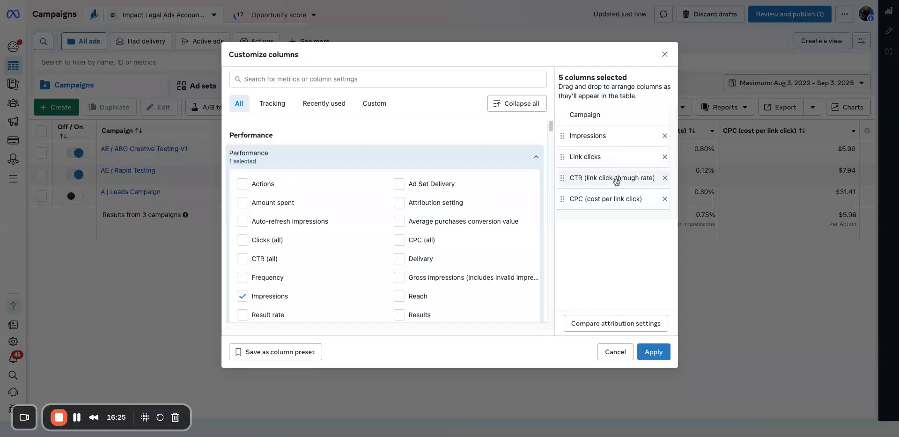
{"action": "left_click", "coordinate": [664, 179]}
{"action": "left_click", "coordinate": [665, 178]}
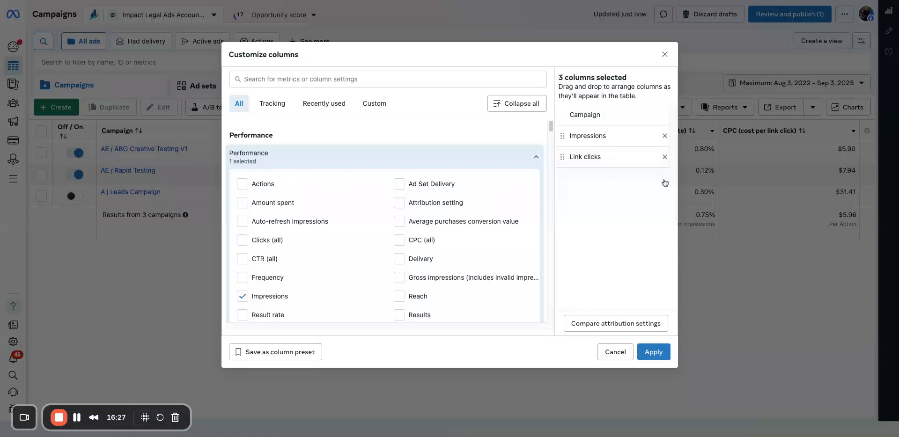
Find the Results and Cost per result metrics and add both to the custom columns.
{"action": "left_click", "coordinate": [413, 77]}
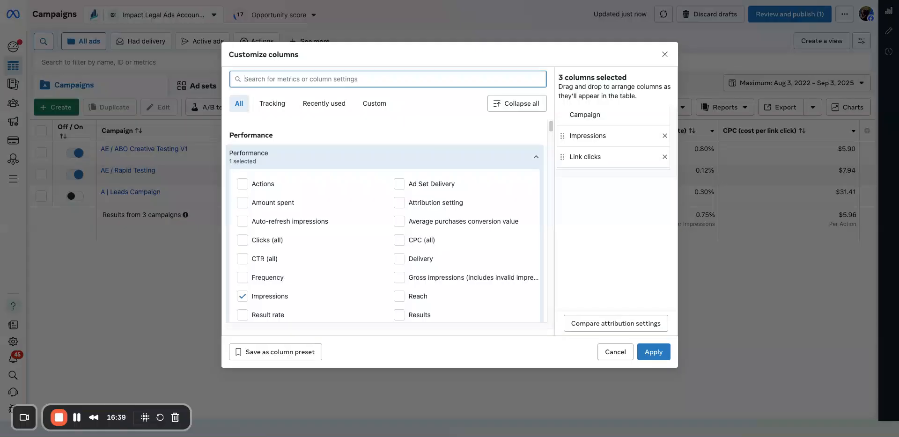
{"action": "type", "text": "results"}
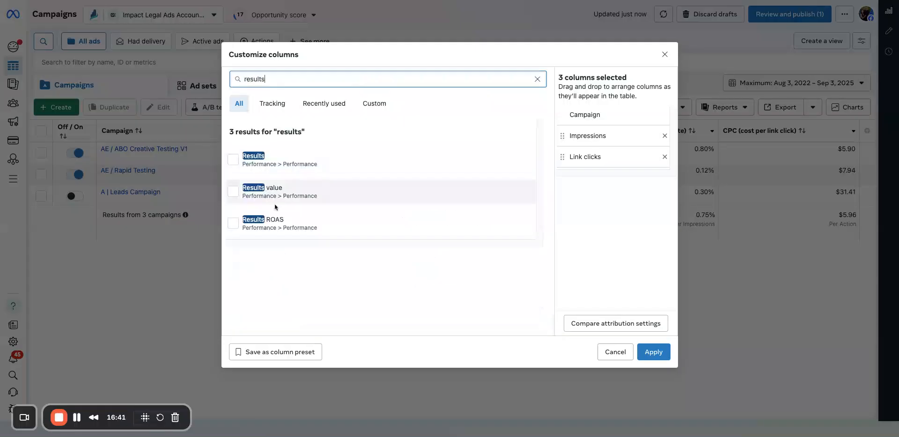
{"action": "left_click", "coordinate": [293, 160]}
{"action": "left_click", "coordinate": [304, 82]}
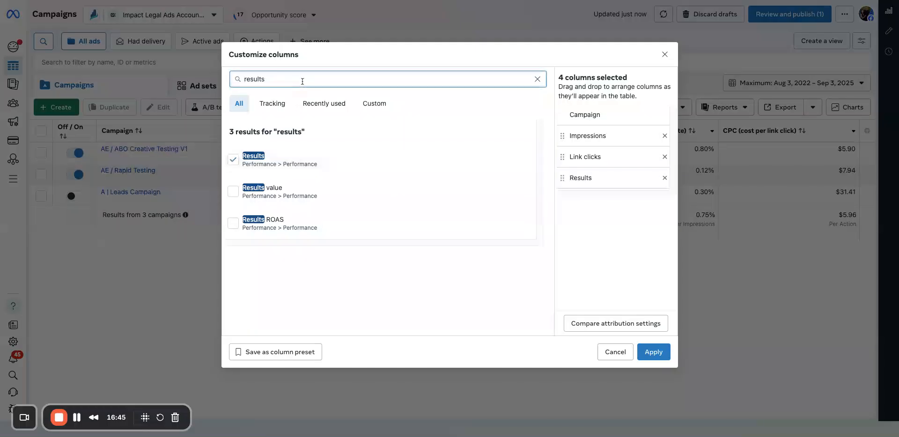
{"action": "type", "text": "cost per"}
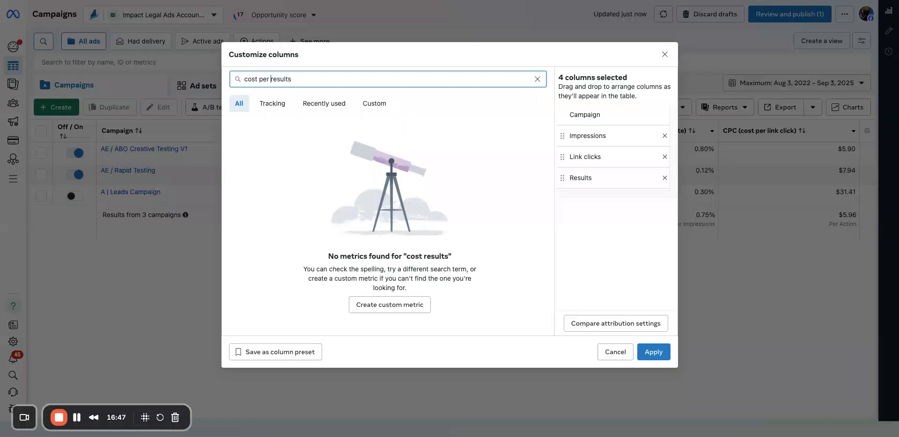
{"action": "key", "text": "Delete"}
{"action": "key", "text": "Delete"}
{"action": "key", "text": "Delete"}
{"action": "key", "text": "Delete"}
{"action": "key", "text": "Delete"}
{"action": "key", "text": "Delete"}
{"action": "key", "text": "Delete"}
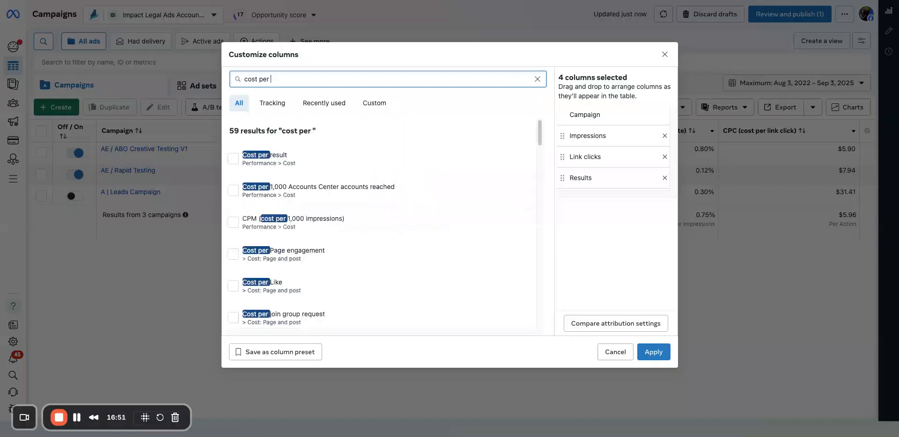
{"action": "left_click", "coordinate": [311, 155]}
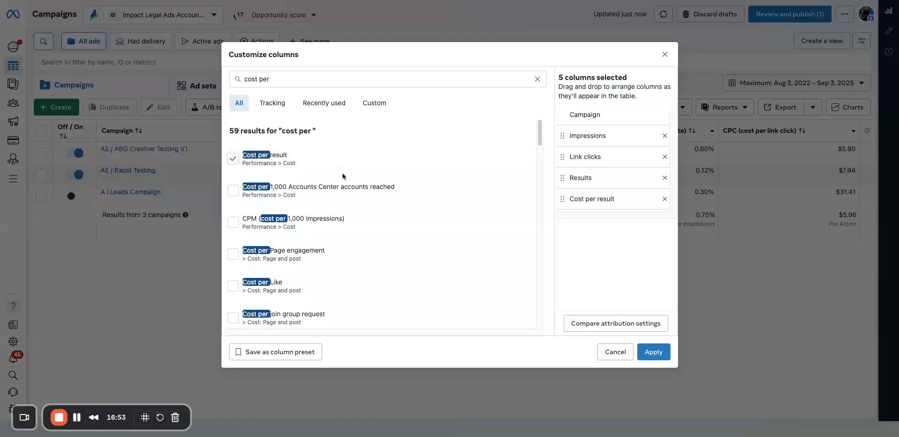
Add the Budget and Amount spent metrics and apply the customized columns to the campaign table.
{"action": "left_click", "coordinate": [276, 79]}
{"action": "key", "text": "ctrl+a"}
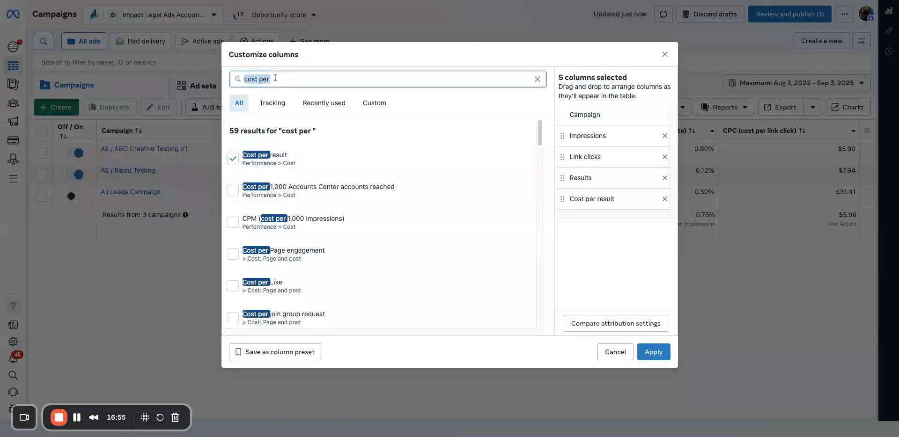
{"action": "type", "text": "budget"}
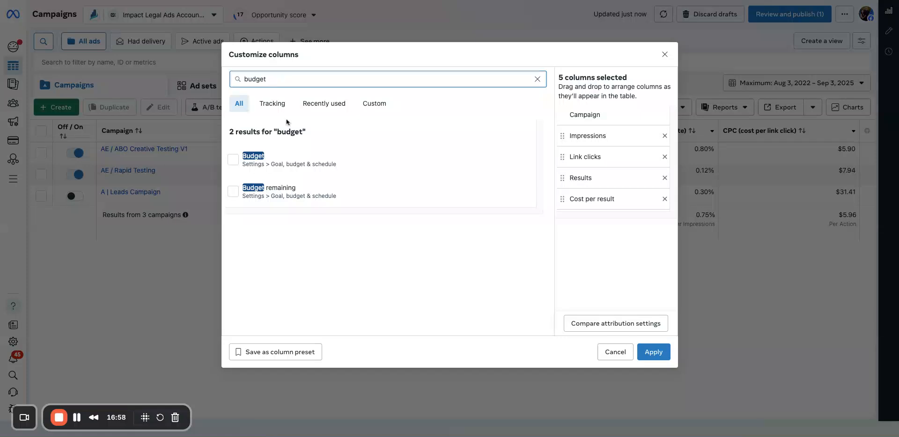
{"action": "left_click", "coordinate": [289, 159]}
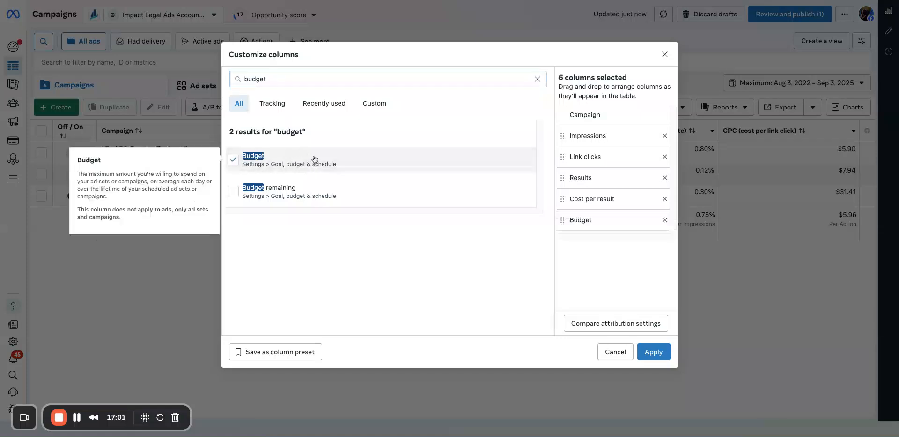
{"action": "double_click", "coordinate": [302, 78]}
{"action": "type", "text": "spen"}
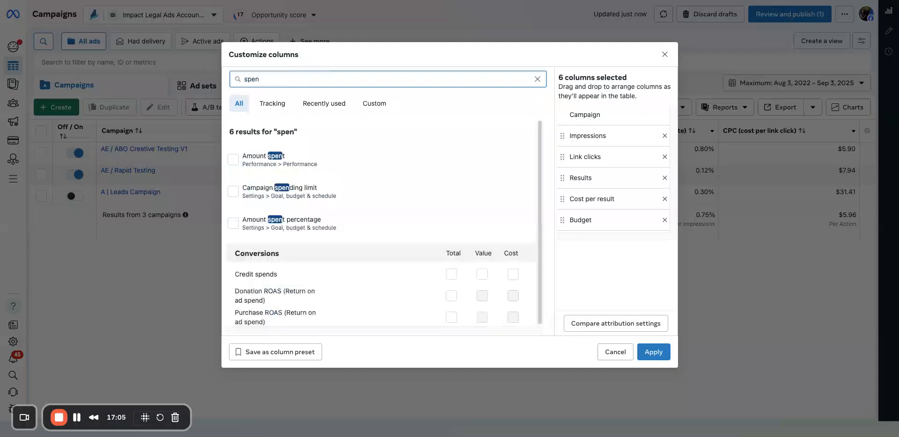
{"action": "left_click", "coordinate": [312, 166]}
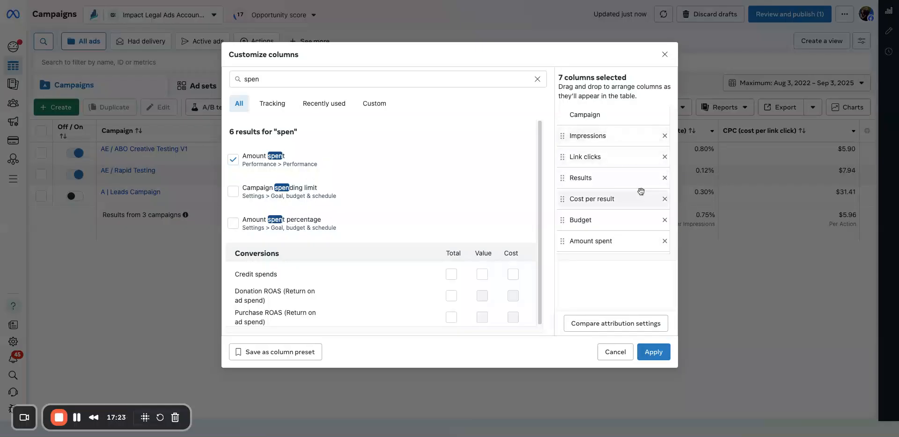
{"action": "left_click", "coordinate": [655, 353]}
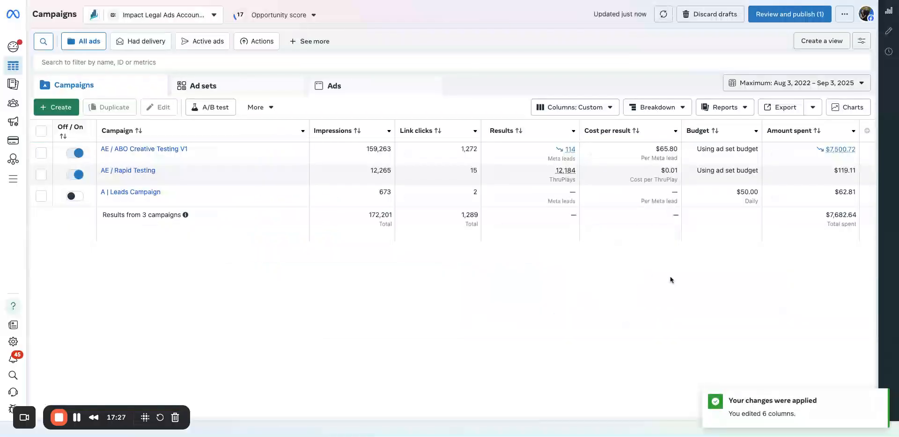
Open the ad sets of the AE / ABO Creative Testing V1 campaign and narrow the Ad set column.
{"action": "left_click", "coordinate": [151, 150]}
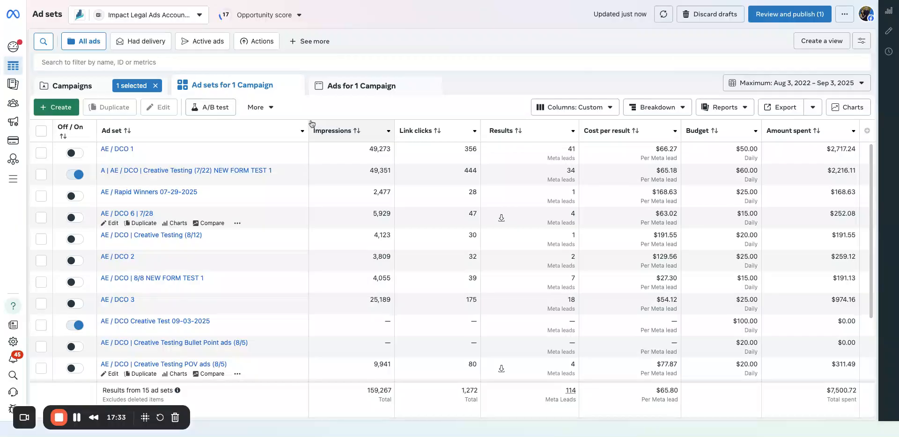
{"action": "left_click_drag", "start_coordinate": [308, 121], "coordinate": [286, 120]}
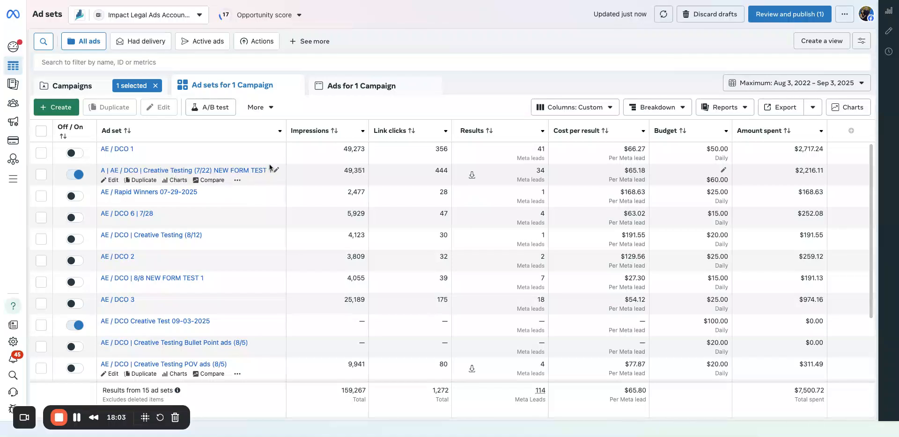
Check the AE / Rapid Testing campaign, then return to AE / ABO Creative Testing V1 and review its ad sets' results, costs and budgets.
{"action": "left_click", "coordinate": [71, 86]}
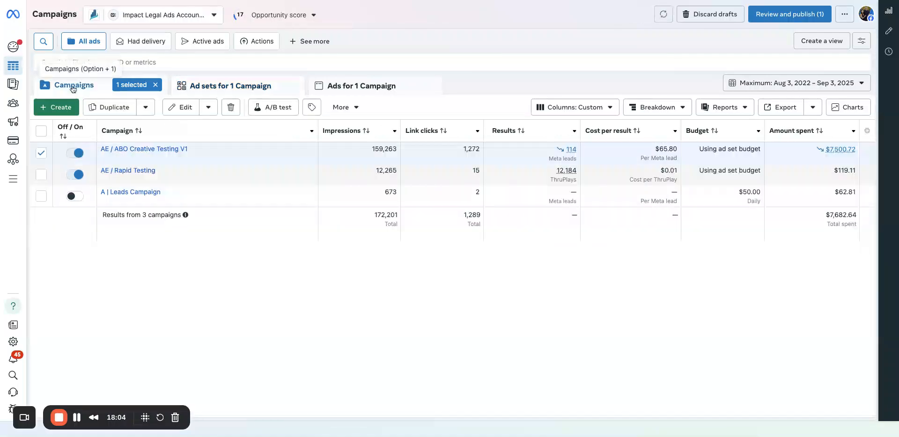
{"action": "left_click", "coordinate": [134, 171]}
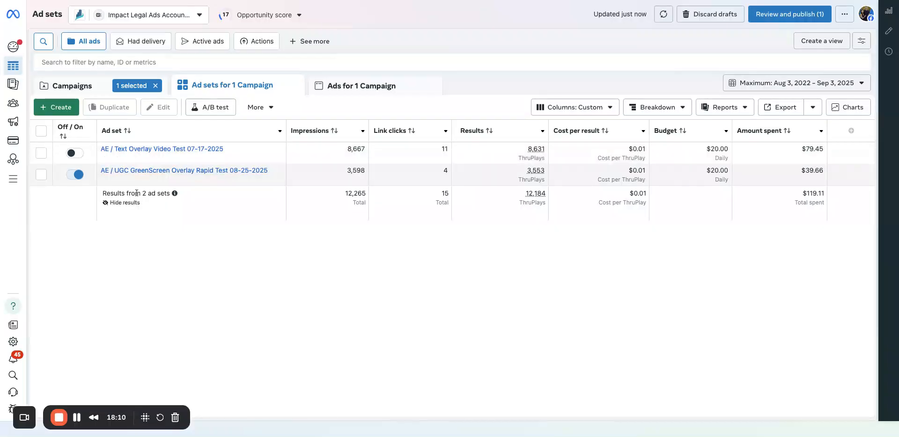
{"action": "left_click", "coordinate": [107, 92]}
{"action": "left_click", "coordinate": [125, 149]}
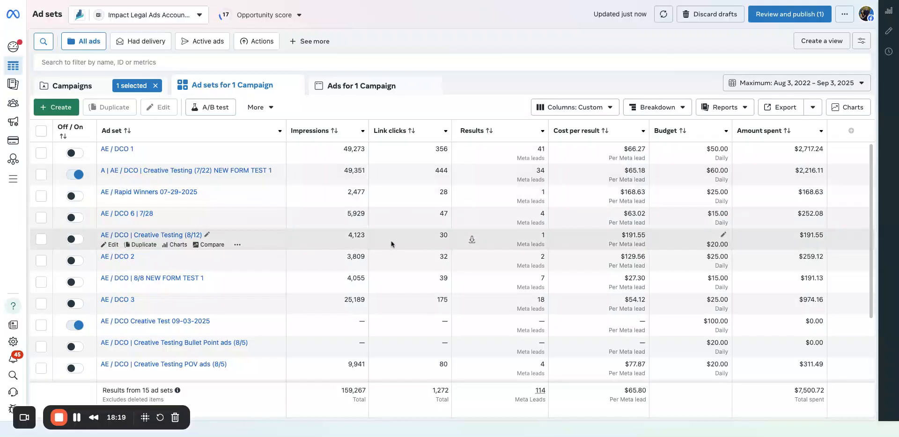
{"action": "scroll", "coordinate": [417, 240], "scroll_direction": "down", "scroll_amount": 2}
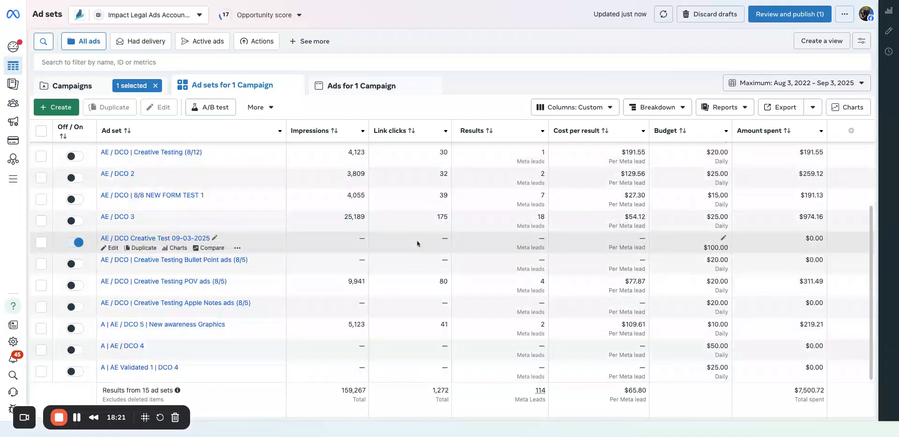
{"action": "scroll", "coordinate": [417, 241], "scroll_direction": "up", "scroll_amount": 2}
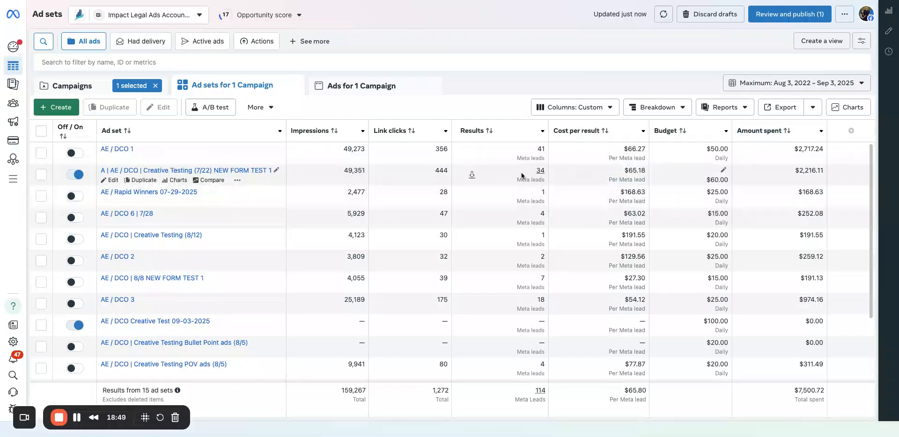
Select the ad in A | AE / DCO | Creative Testing (7/22) NEW FORM TEST 1 and break it down by image, video and slideshow.
{"action": "left_click", "coordinate": [134, 172]}
{"action": "left_click", "coordinate": [41, 153]}
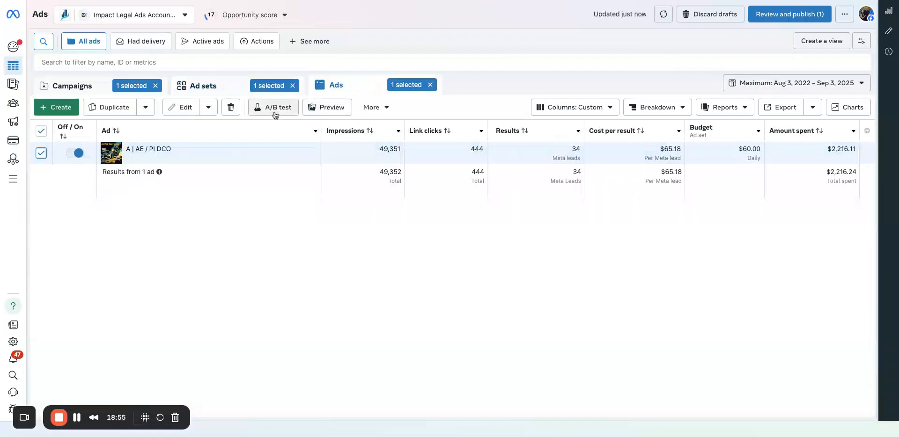
{"action": "left_click", "coordinate": [676, 108]}
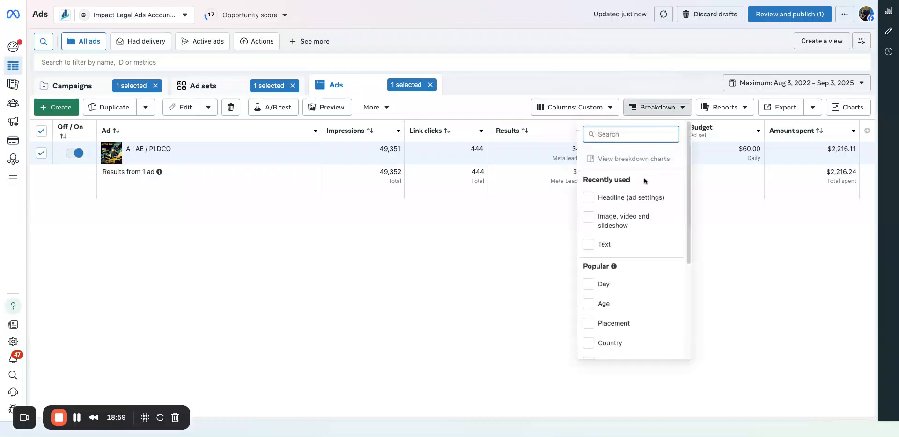
{"action": "left_click", "coordinate": [619, 227]}
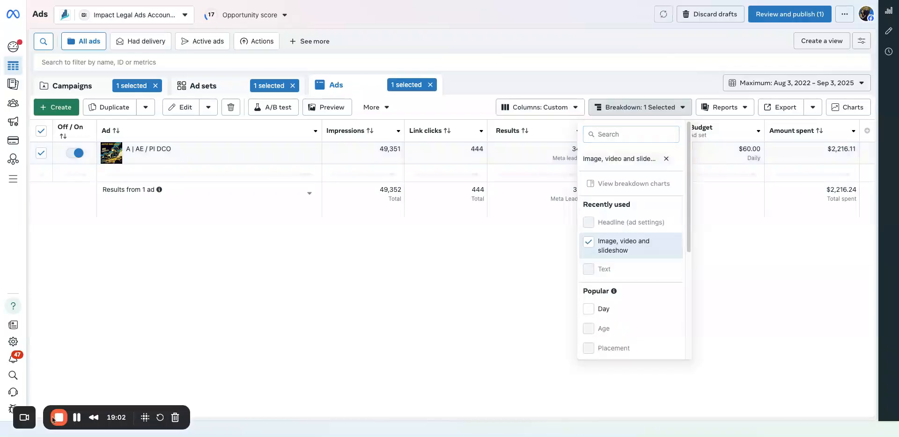
{"action": "left_click", "coordinate": [214, 333]}
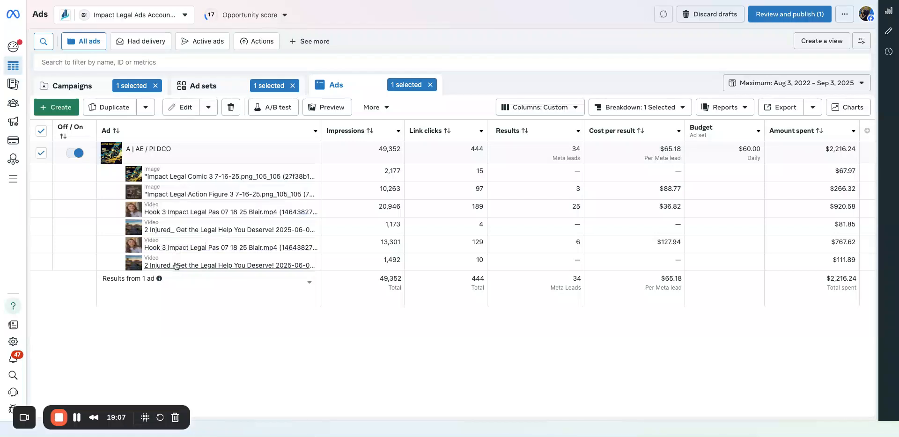
View the Impact Legal Comic 3 7-16-25 image creative at full size.
{"action": "left_click", "coordinate": [176, 181]}
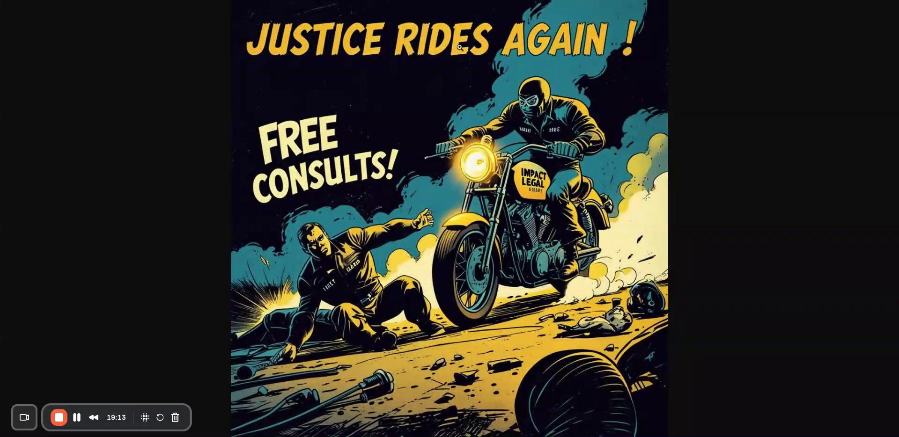
View the Impact Legal Action Figure 3 7-16-25 image creative at full size.
{"action": "key", "text": "Escape"}
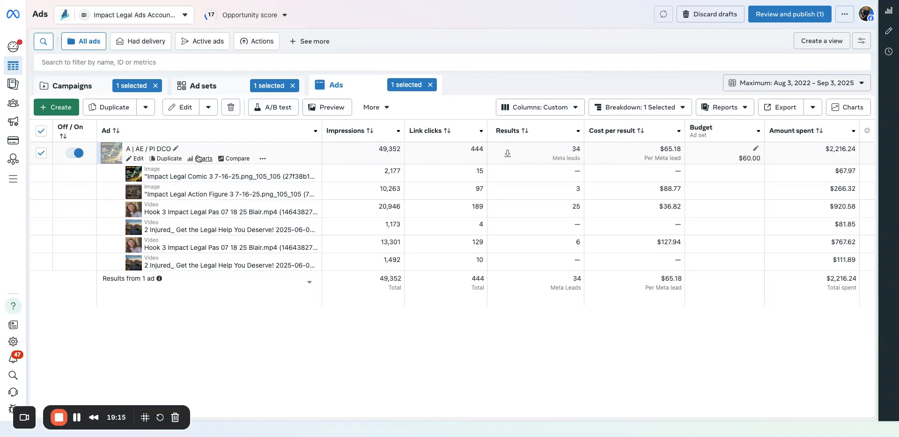
{"action": "left_click", "coordinate": [199, 194]}
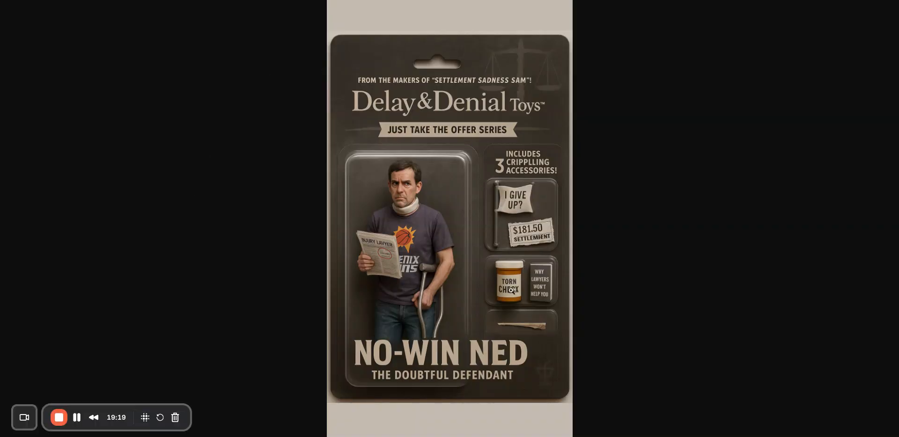
{"action": "key", "text": "Escape"}
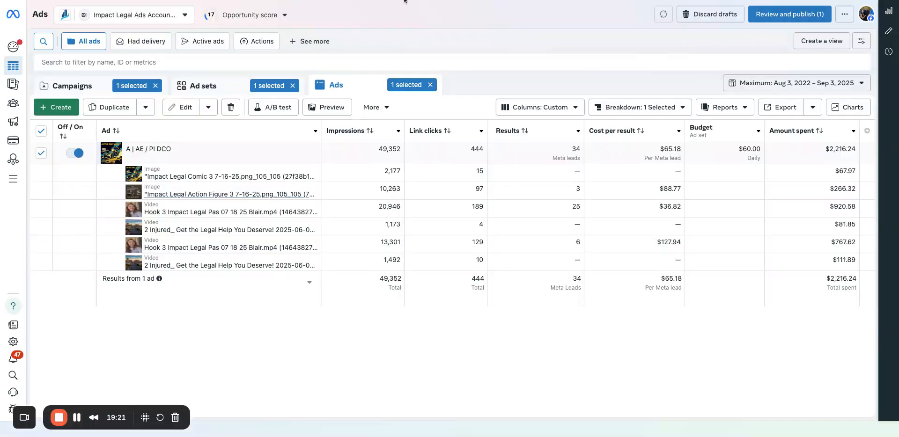
Preview the Hook 3 Impact Legal Pas 07 18 25 and 2 Injured_ Get the Legal Help You Deserve! video creatives.
{"action": "left_click", "coordinate": [193, 213]}
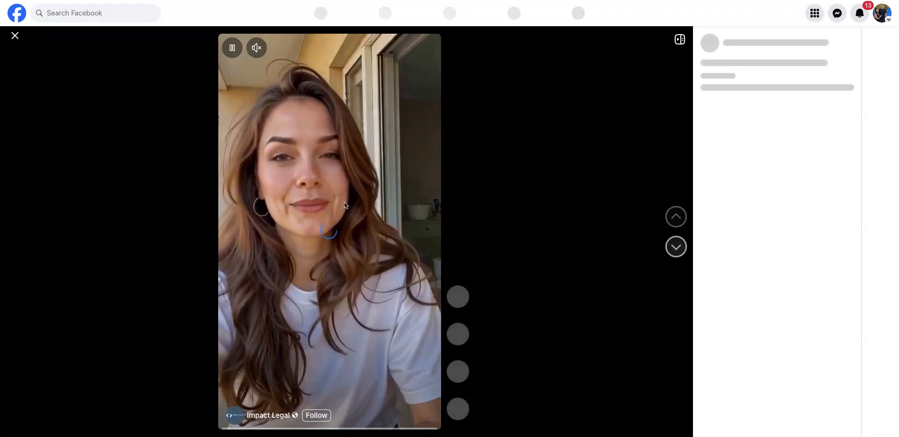
{"action": "left_click", "coordinate": [343, 180]}
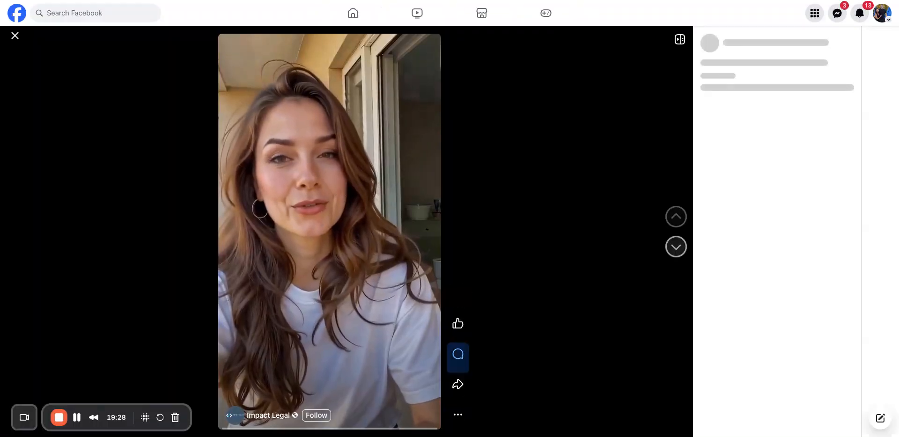
{"action": "key", "text": "super+w"}
{"action": "left_click", "coordinate": [214, 229]}
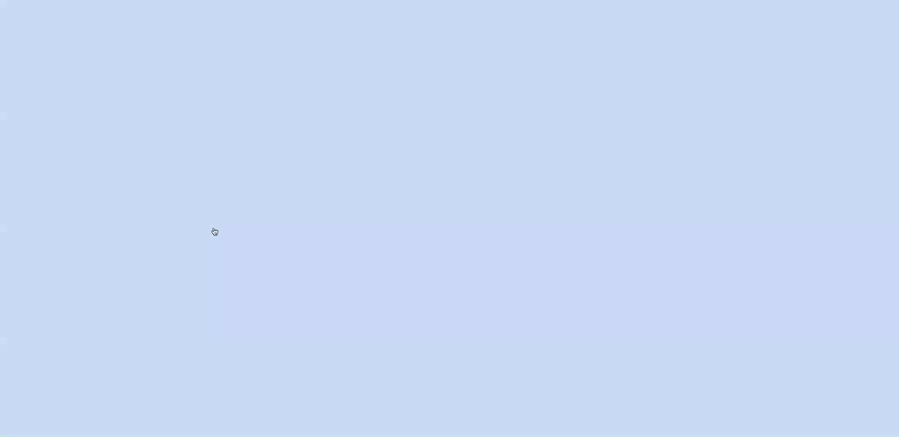
{"action": "key", "text": "super+w"}
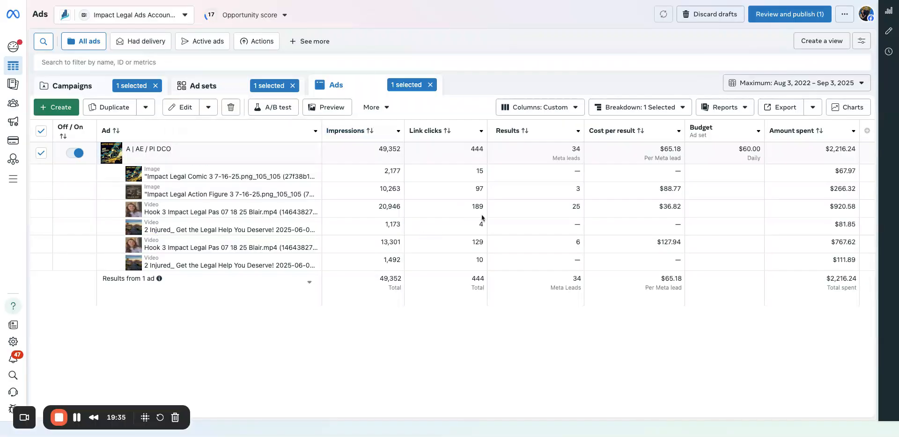
{"action": "left_click", "coordinate": [242, 214]}
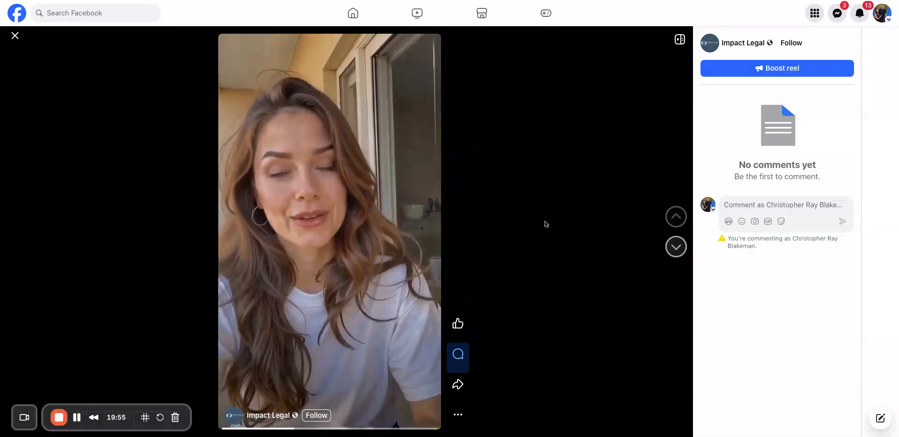
{"action": "left_click", "coordinate": [226, 1]}
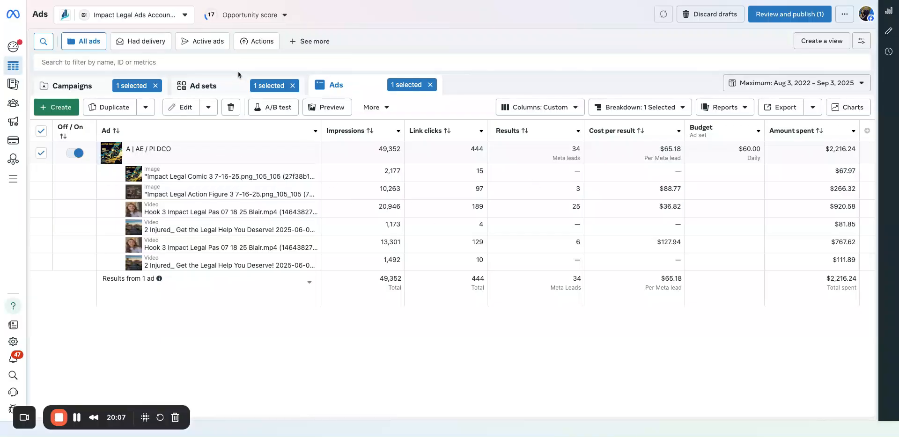
Go back to the ad sets and review the results, cost per result and amount spent of each one.
{"action": "left_click", "coordinate": [213, 85]}
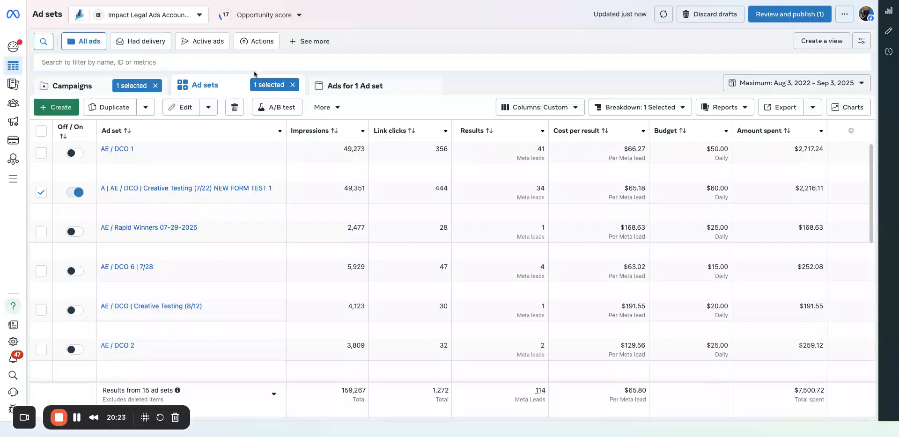
{"action": "scroll", "coordinate": [581, 281], "scroll_direction": "down", "scroll_amount": 5}
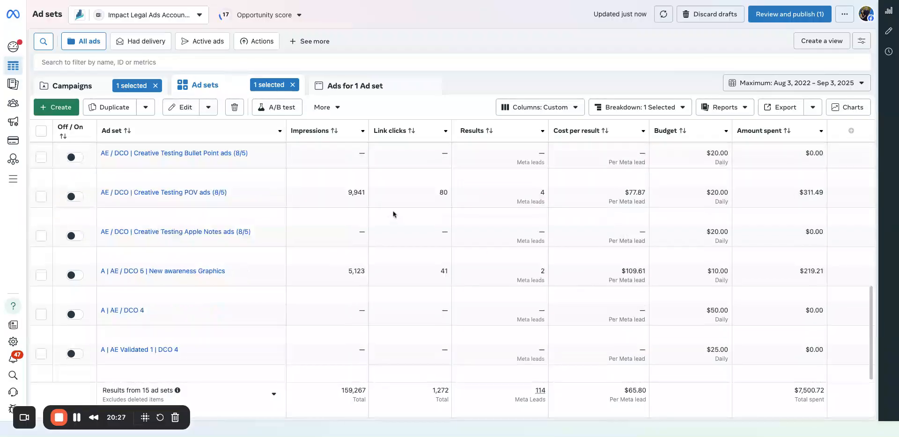
{"action": "scroll", "coordinate": [392, 208], "scroll_direction": "up", "scroll_amount": 5}
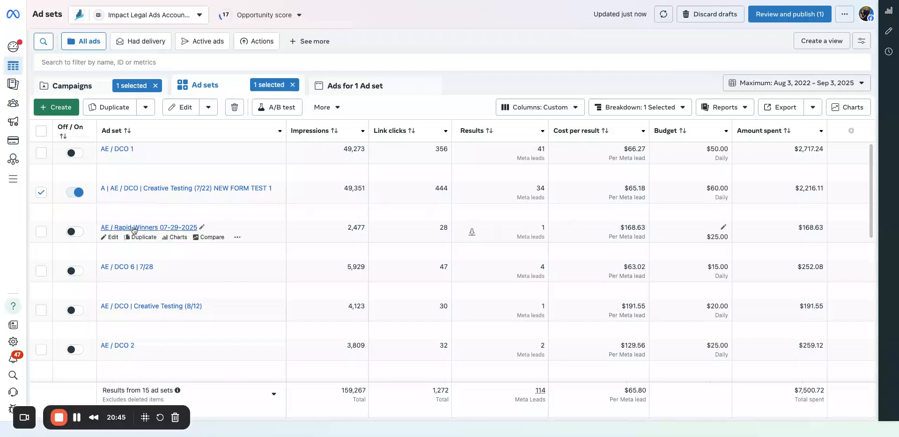
{"action": "scroll", "coordinate": [493, 263], "scroll_direction": "down", "scroll_amount": 3}
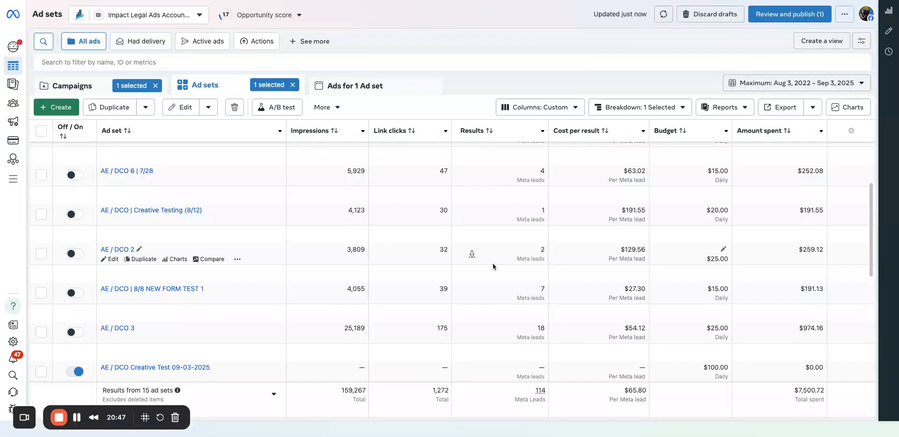
{"action": "scroll", "coordinate": [518, 229], "scroll_direction": "up", "scroll_amount": 1}
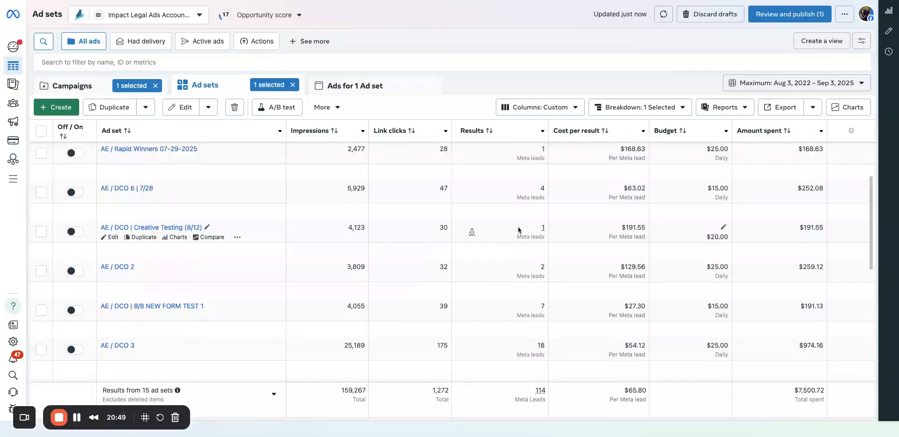
{"action": "scroll", "coordinate": [517, 227], "scroll_direction": "down", "scroll_amount": 1}
{"action": "scroll", "coordinate": [515, 216], "scroll_direction": "down", "scroll_amount": 1}
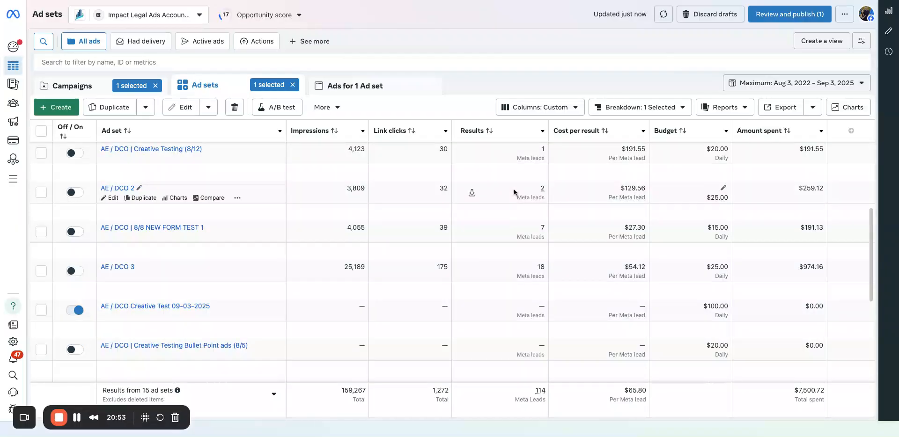
{"action": "scroll", "coordinate": [513, 185], "scroll_direction": "down", "scroll_amount": 3}
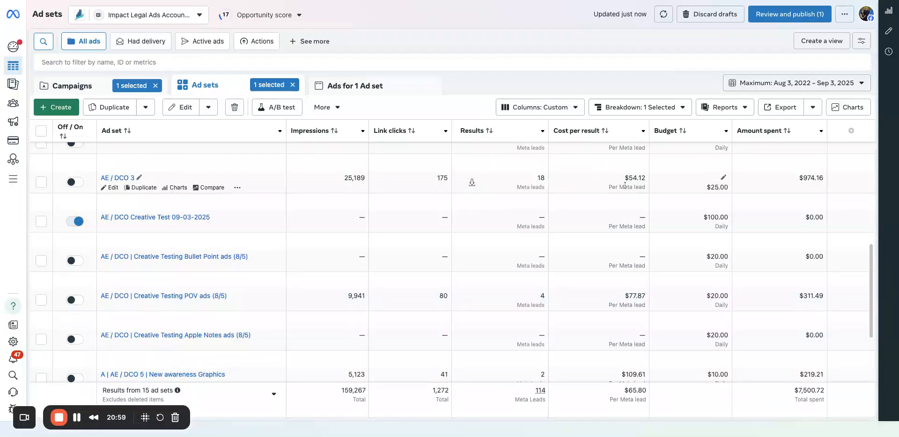
Set the date range to Last 14 days and clear the ad set and campaign selections.
{"action": "left_click", "coordinate": [770, 85]}
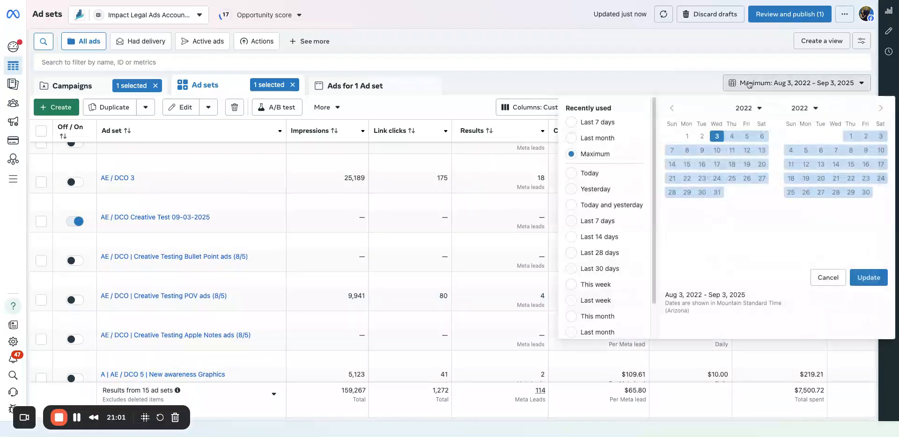
{"action": "left_click", "coordinate": [571, 237]}
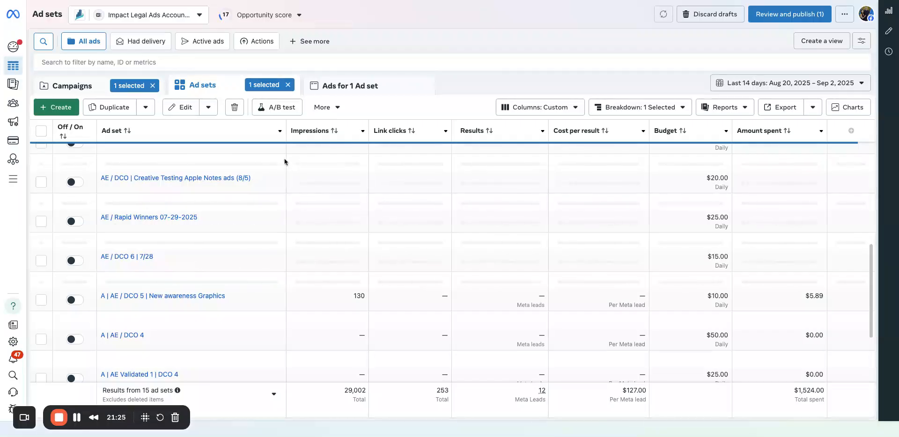
{"action": "left_click", "coordinate": [95, 84]}
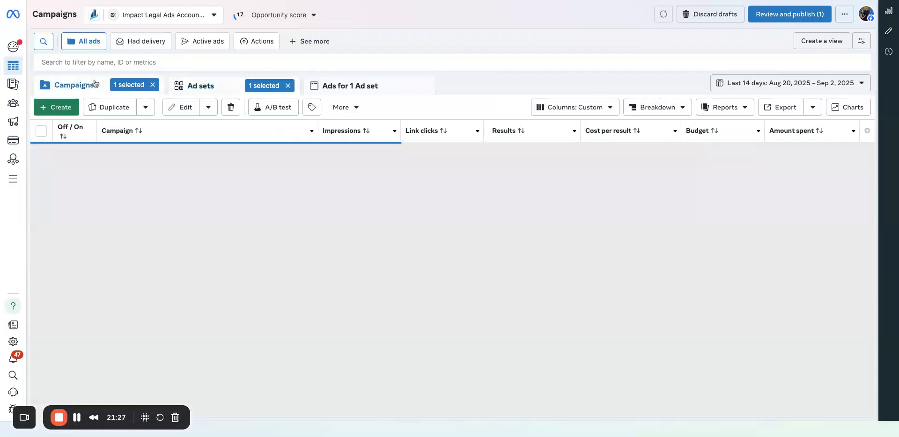
{"action": "left_click", "coordinate": [289, 86]}
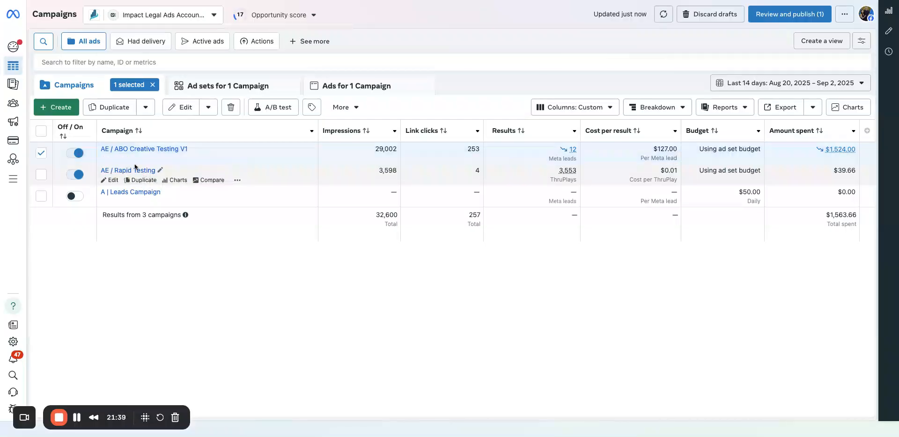
{"action": "left_click", "coordinate": [40, 152]}
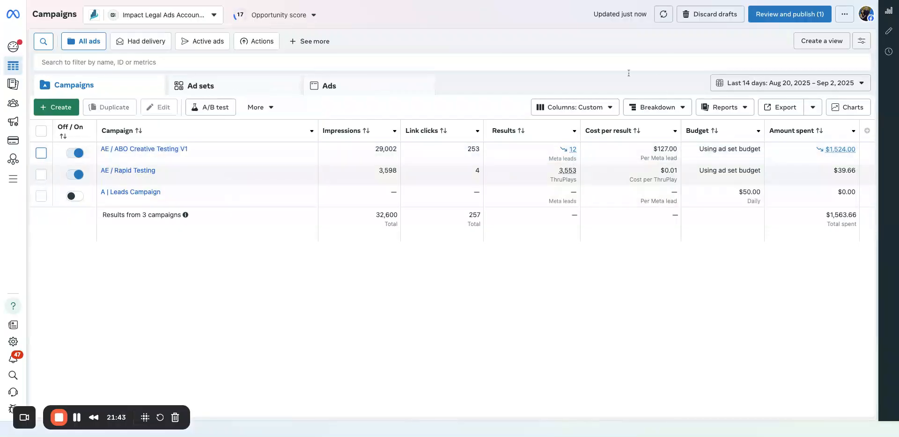
Save the current custom columns as a column preset named AE / Conversions KPI.
{"action": "left_click", "coordinate": [608, 111]}
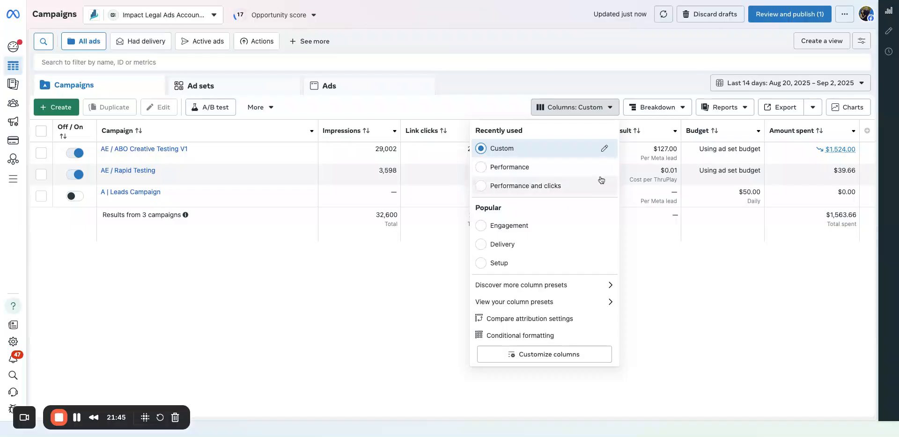
{"action": "left_click", "coordinate": [603, 154]}
{"action": "left_click", "coordinate": [304, 353]}
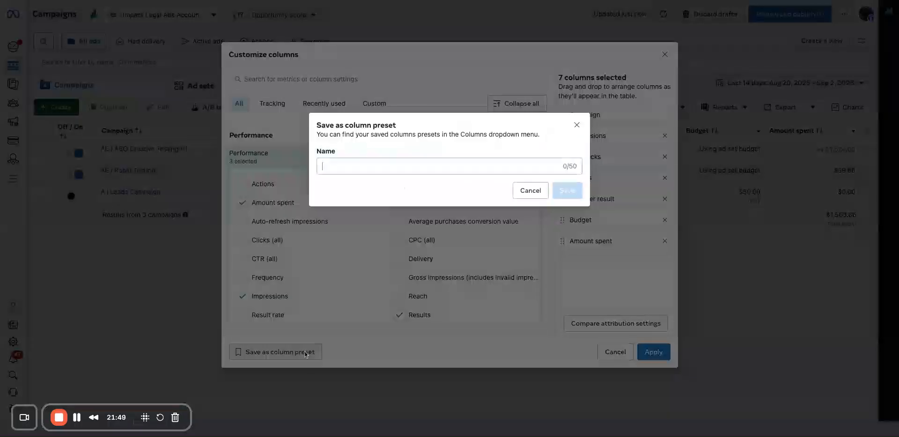
{"action": "left_click", "coordinate": [377, 162]}
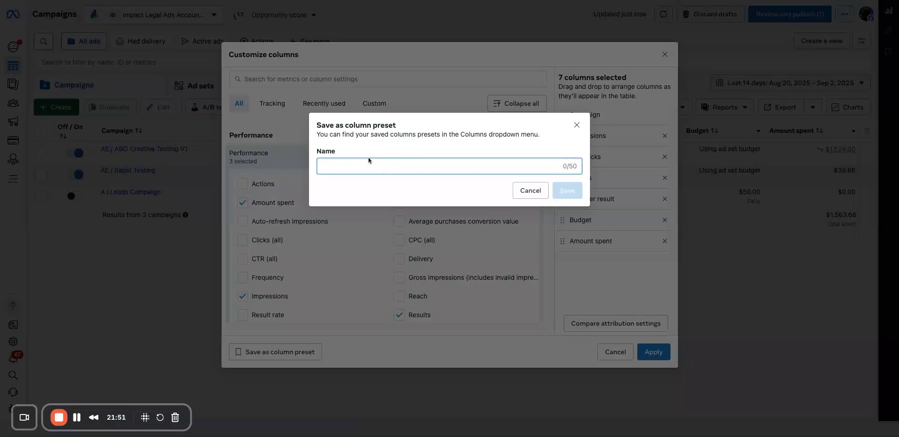
{"action": "type", "text": "AE "}
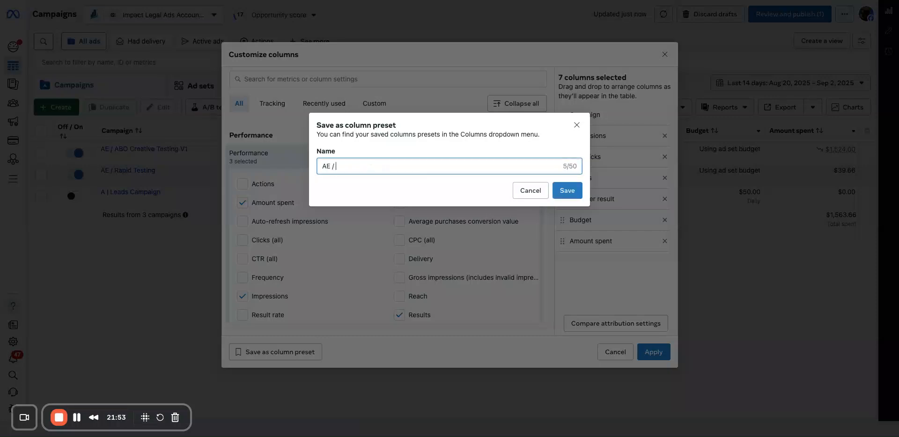
{"action": "type", "text": "/ Conversions KPI"}
{"action": "left_click", "coordinate": [568, 190]}
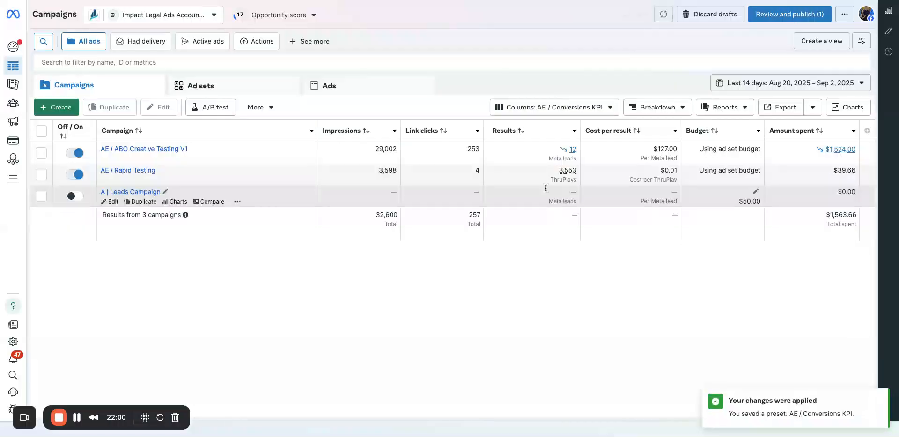
Check the AE / Conversions KPI entry among the column presets and look over the campaigns' metric columns.
{"action": "left_click", "coordinate": [552, 107]}
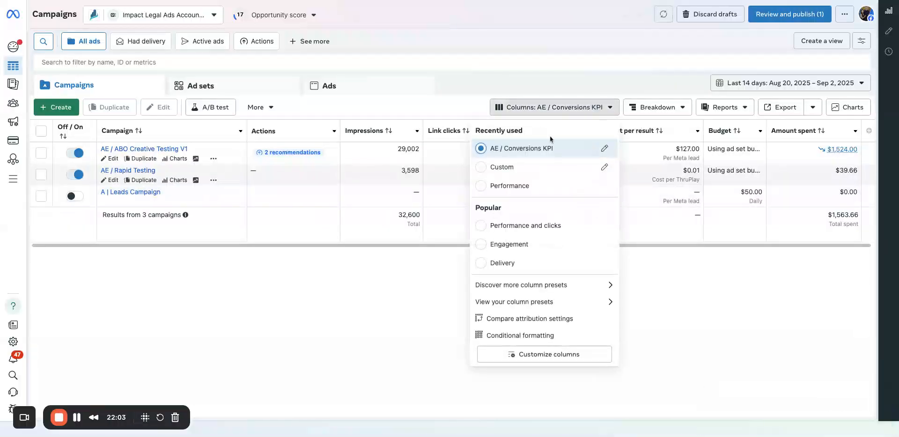
{"action": "left_click", "coordinate": [424, 276]}
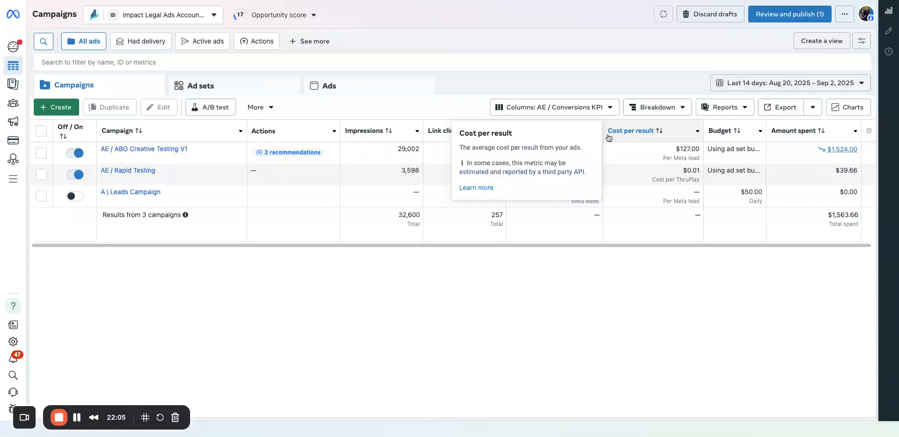
{"action": "mouse_move", "coordinate": [595, 136]}
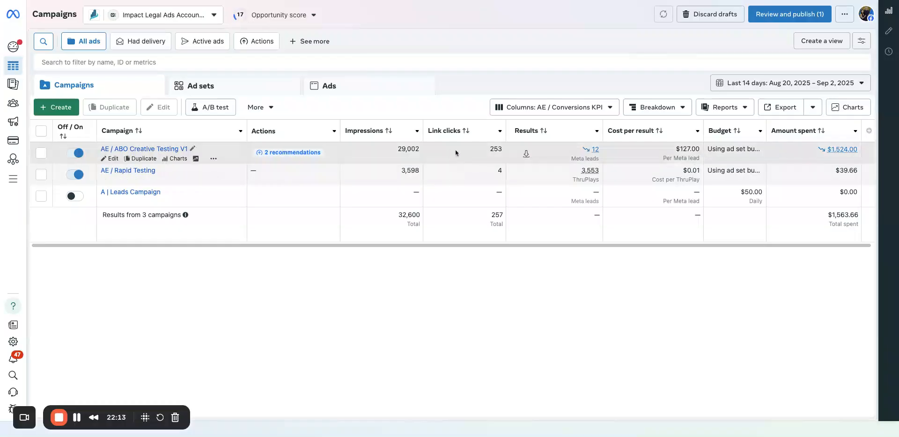
{"action": "mouse_move", "coordinate": [370, 131]}
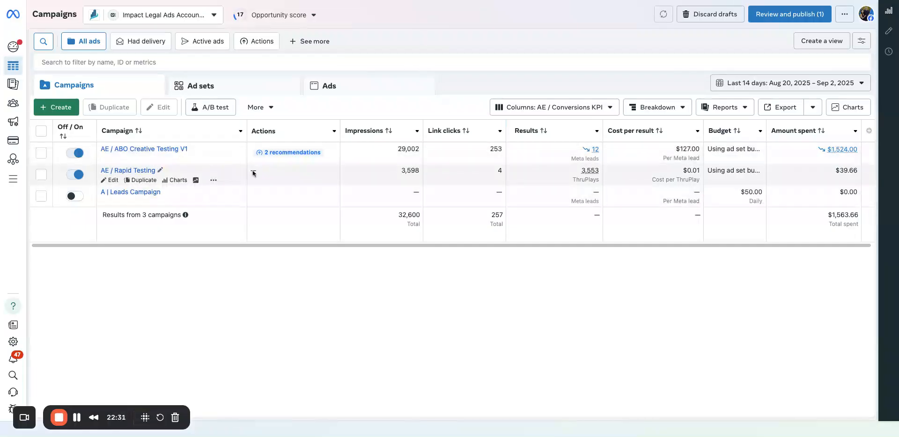
Open the ad sets of AE / ABO Creative Testing V1, examine the link clicks of AE / DCO 1 and check the column presets.
{"action": "left_click", "coordinate": [159, 149]}
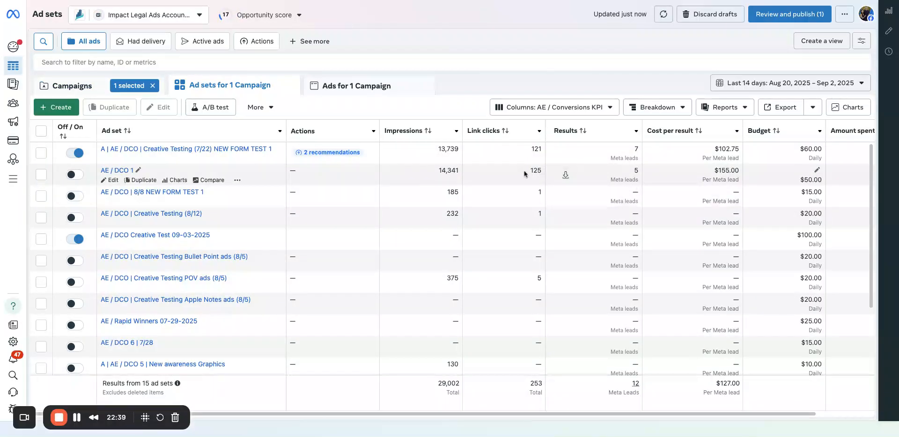
{"action": "double_click", "coordinate": [537, 167]}
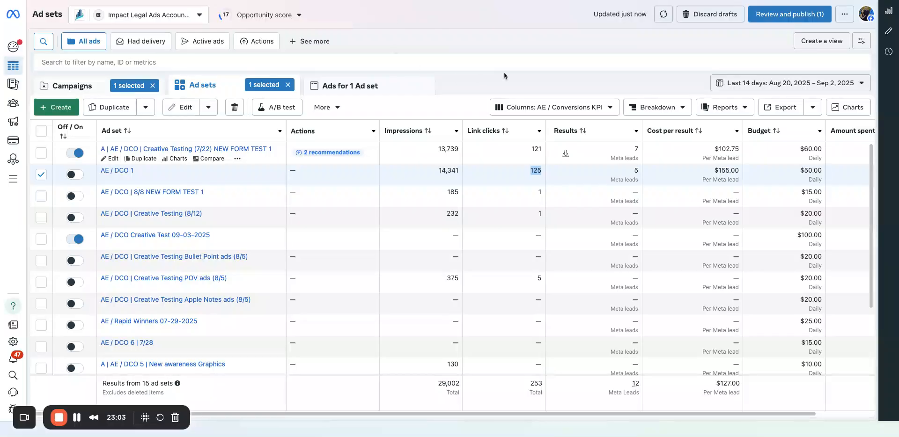
{"action": "left_click", "coordinate": [543, 108]}
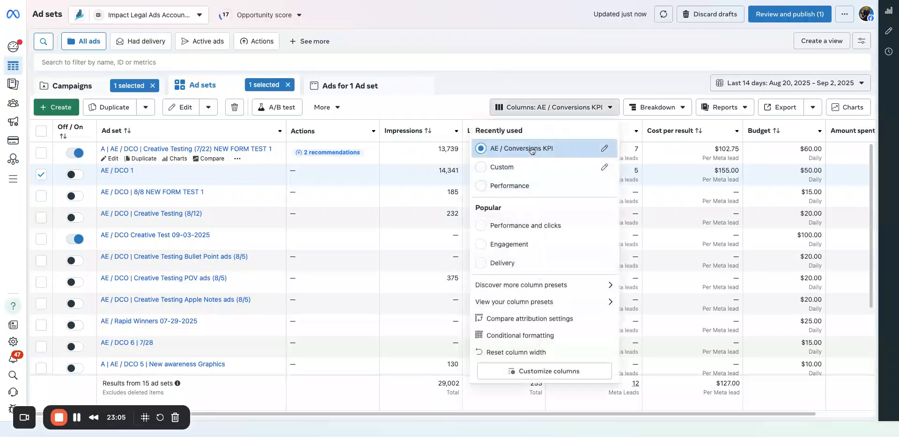
{"action": "left_click", "coordinate": [484, 69]}
Return to the campaigns and deselect the AE / ABO Creative Testing V1 campaign.
{"action": "left_click", "coordinate": [187, 64]}
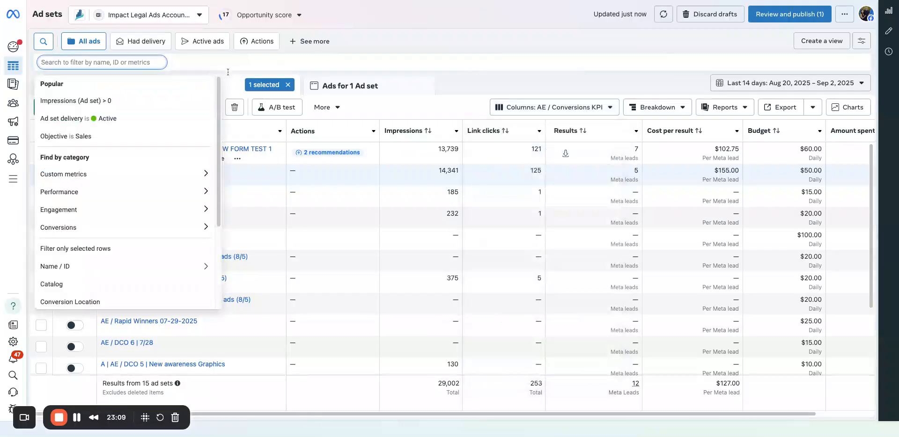
{"action": "left_click", "coordinate": [225, 88]}
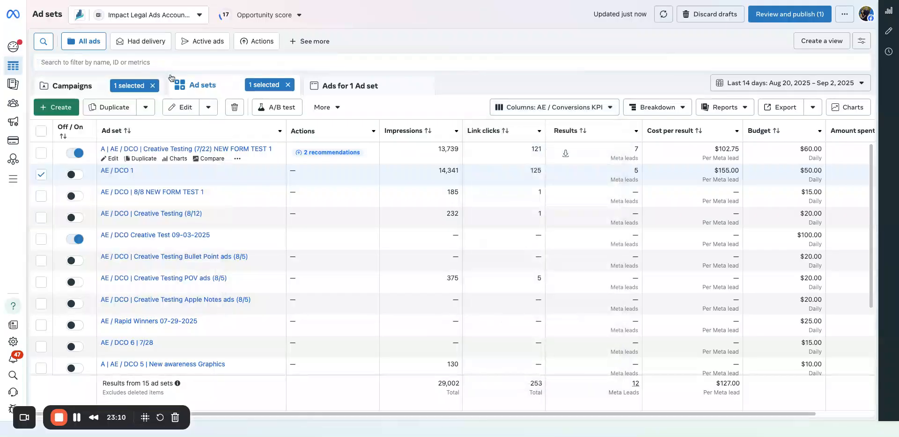
{"action": "left_click", "coordinate": [64, 86]}
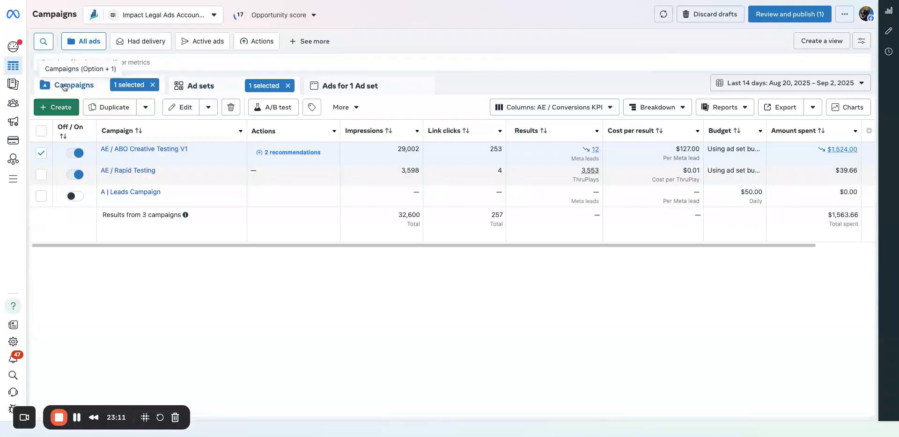
{"action": "left_click", "coordinate": [47, 153]}
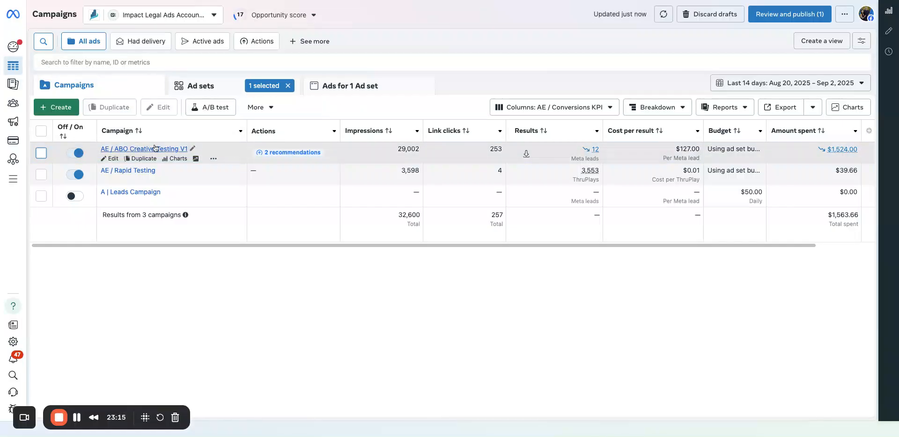